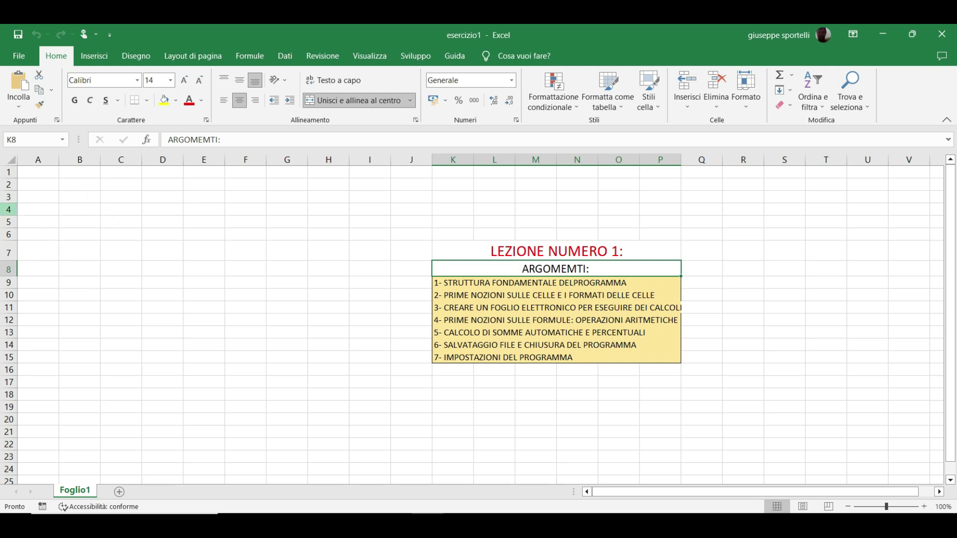
Select rows 1, 3 and 4 and columns B, C and D, then enter cell editing
left_click(9, 172)
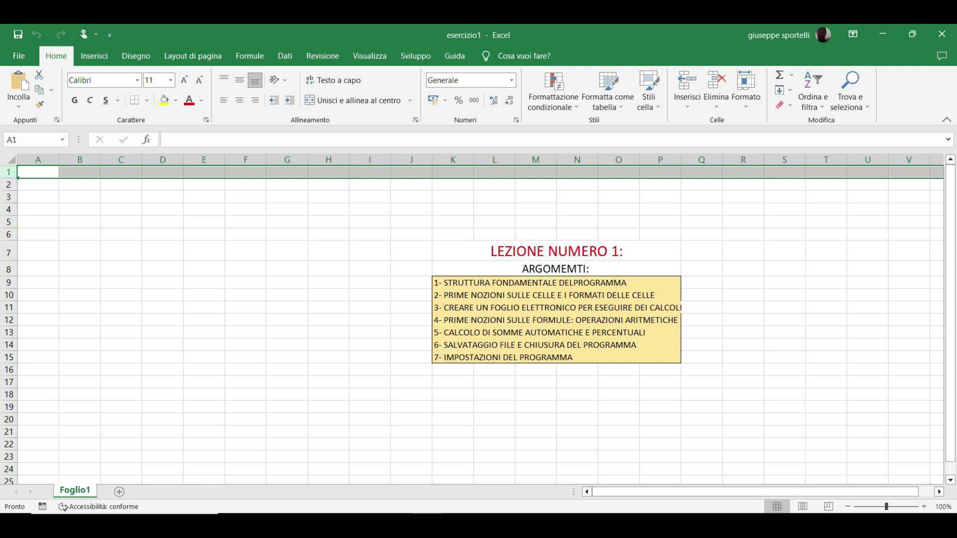
left_click(6, 185)
left_click(9, 197)
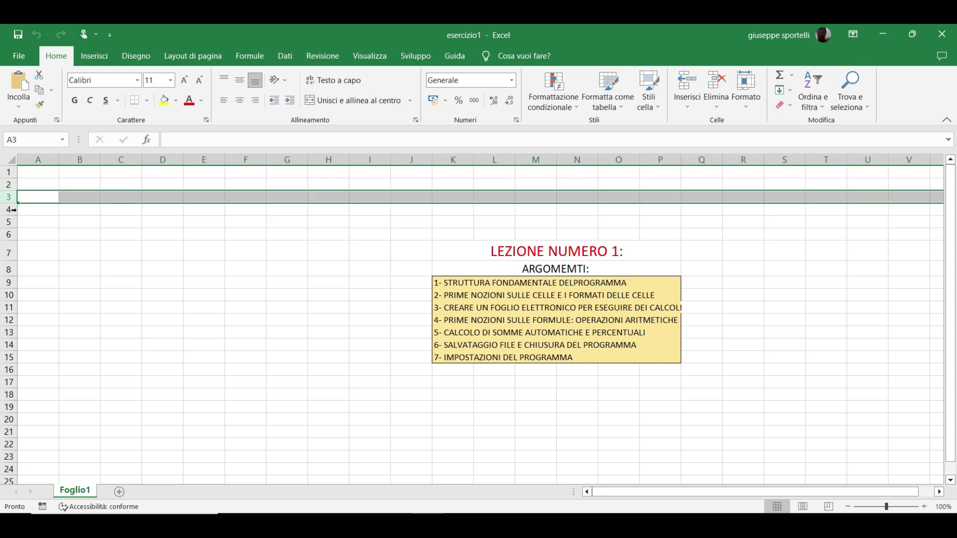
left_click(8, 209)
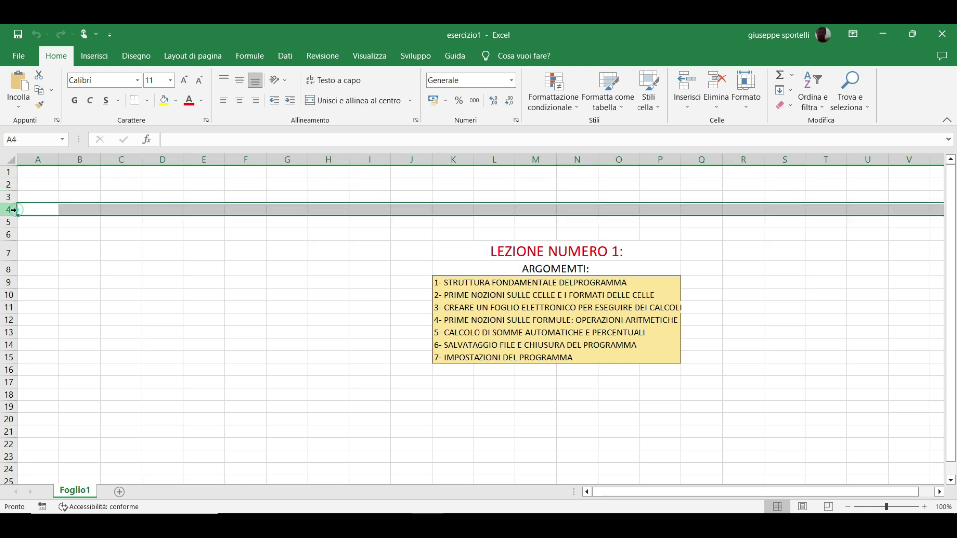
left_click(78, 159)
left_click(136, 158)
left_click(169, 160)
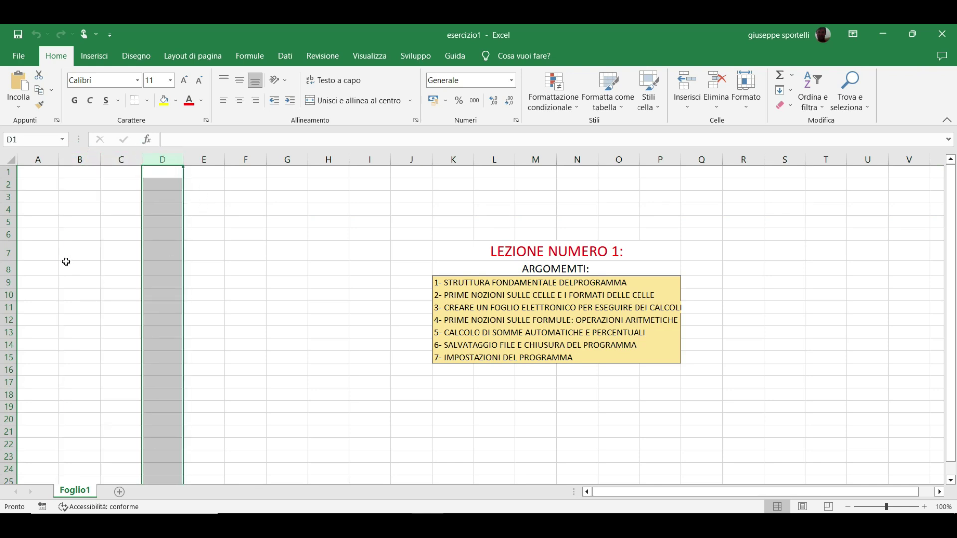
left_click(181, 142)
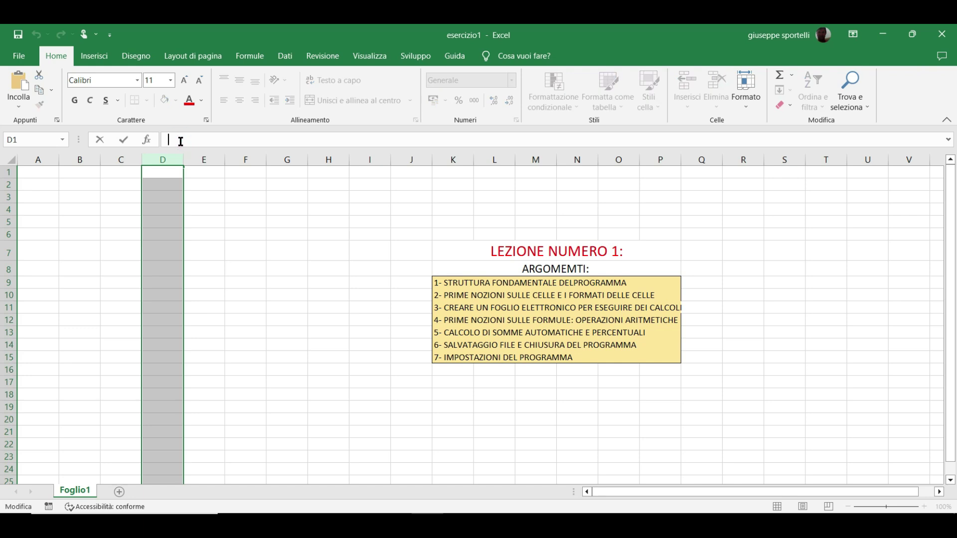
Leave editing on cell C8, then jump to cell A2 through the Name Box
left_click(65, 141)
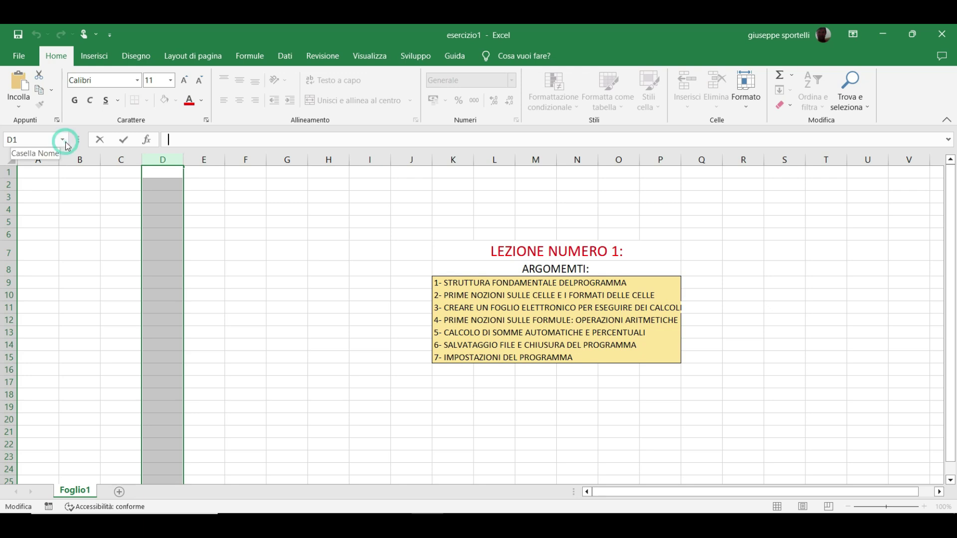
left_click(61, 142)
left_click(122, 268)
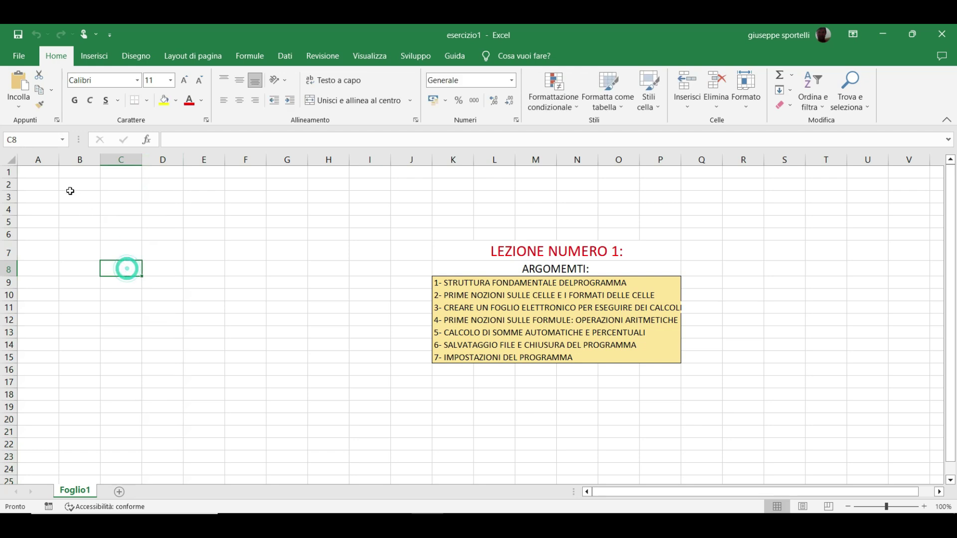
left_click(43, 144)
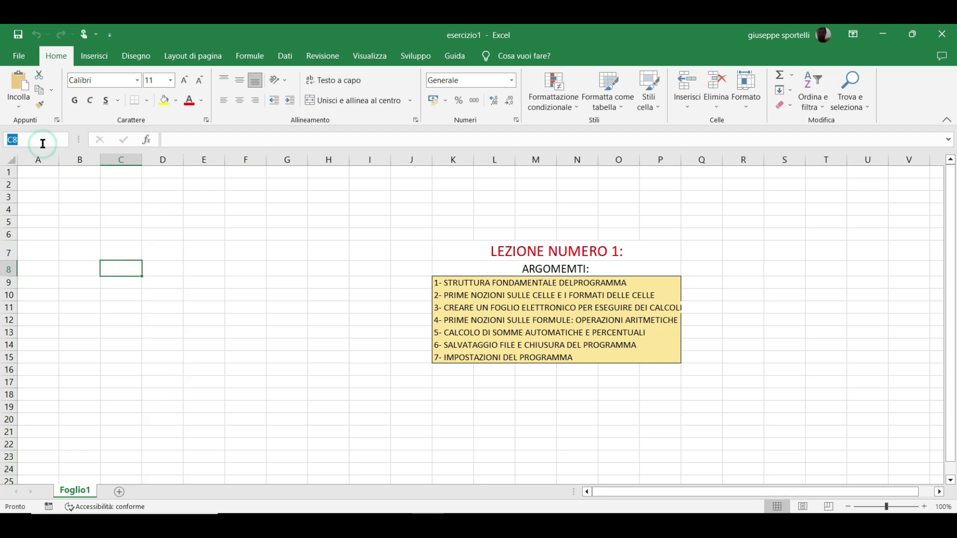
type("a")
type("2")
key("Return")
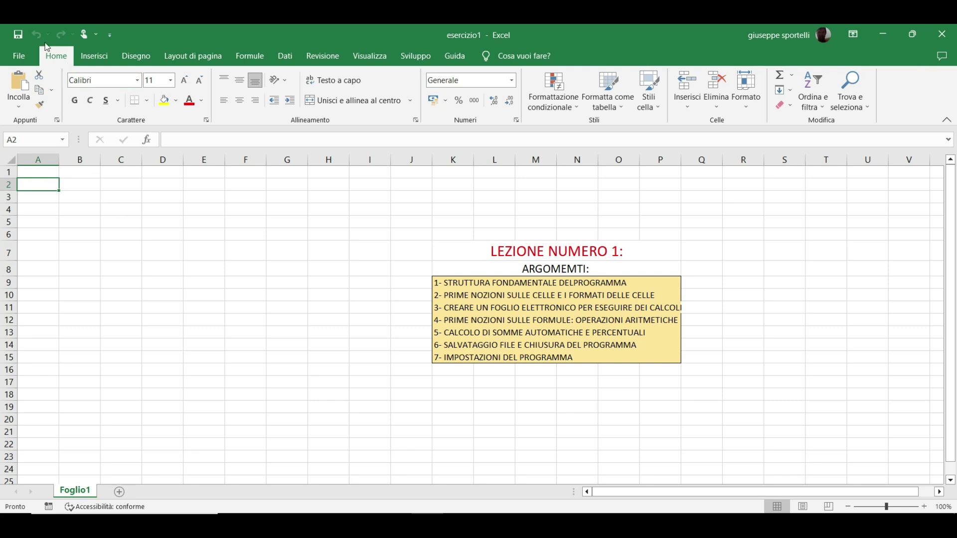
Reopen the recent workbook esercizio1 and select cell A3
left_click(18, 56)
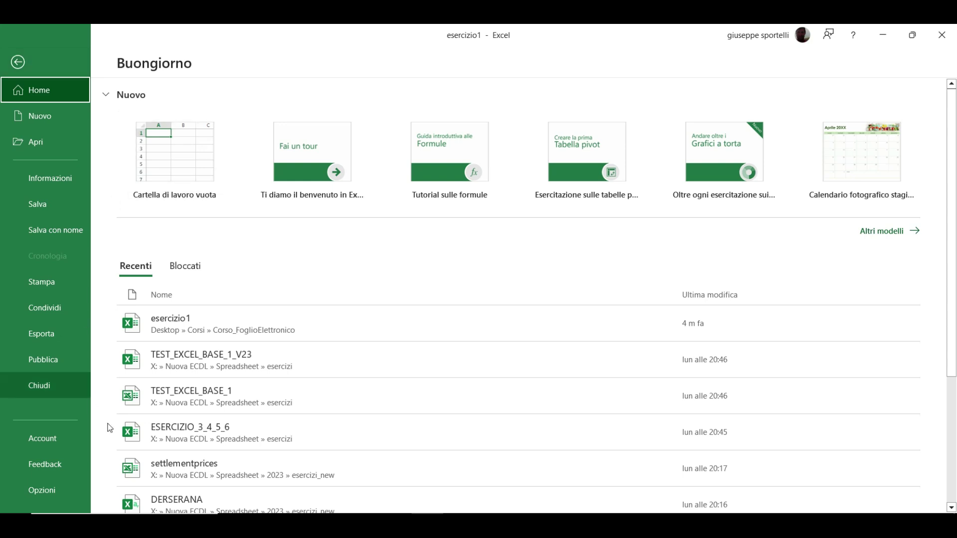
left_click(162, 322)
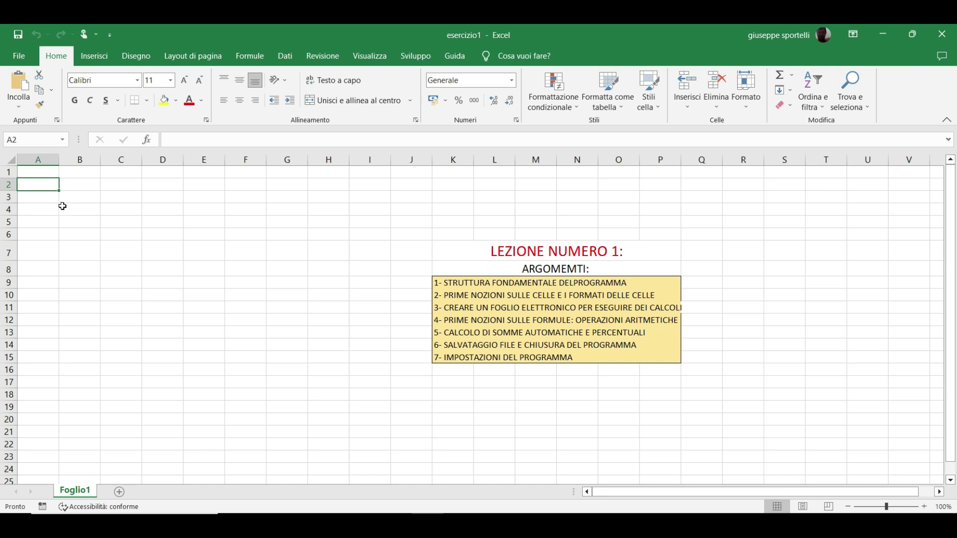
left_click(33, 200)
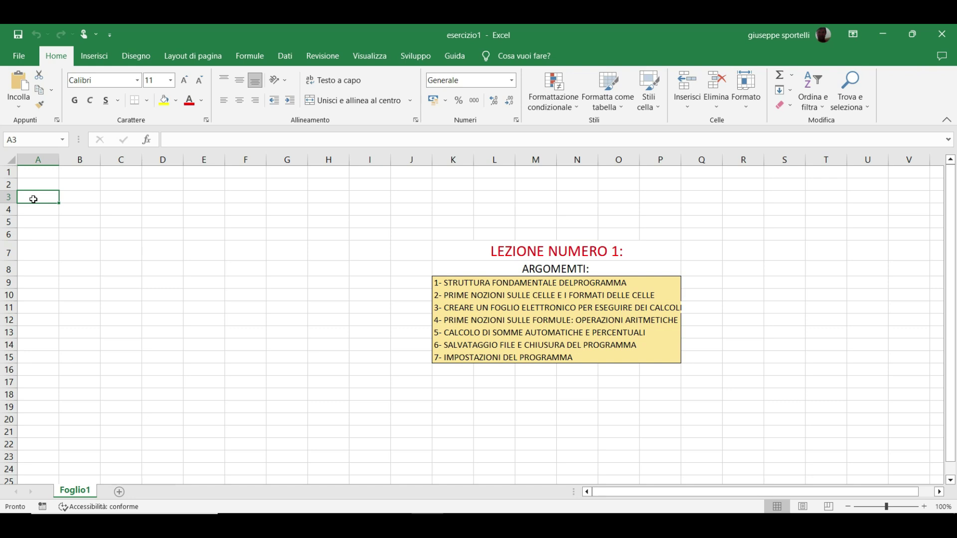
Enter the headings CODICE, DESCRIZIONE, QUANTITA' and PREZZO UNITARIO in A1 to D1
left_click(46, 172)
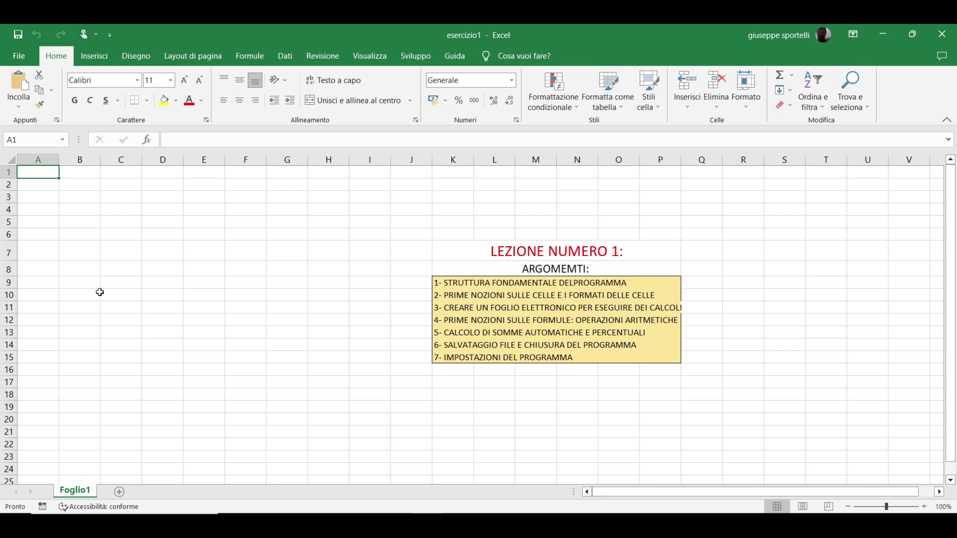
type("C")
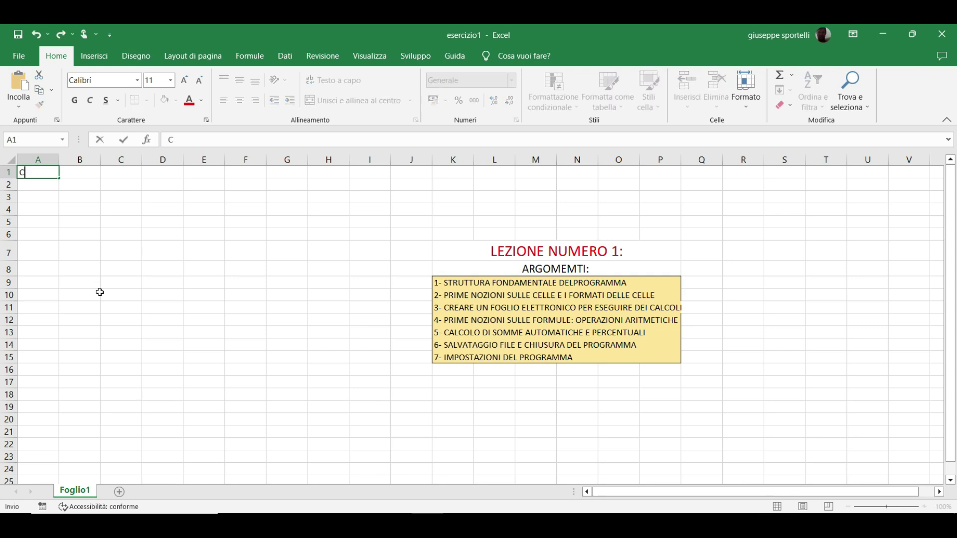
type("ODICE")
key("Tab")
type("DESCRIZIONE")
key("Tab")
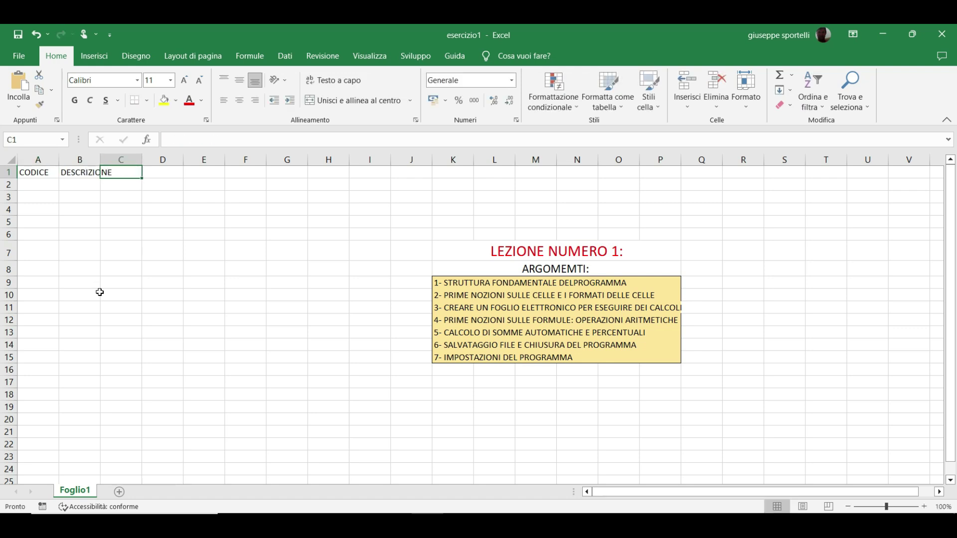
type("Q")
type("UANTITA'")
key("Tab")
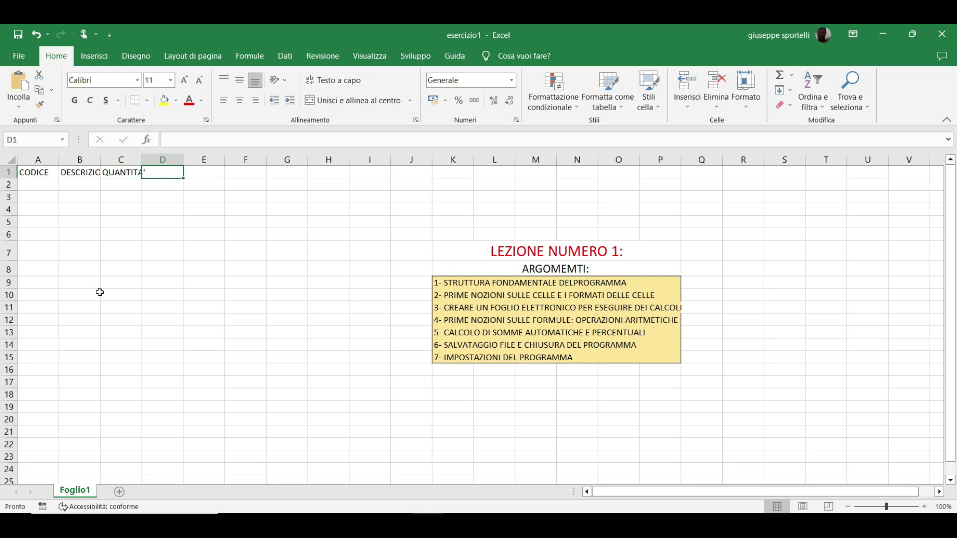
type("PREZZO UNITARIO")
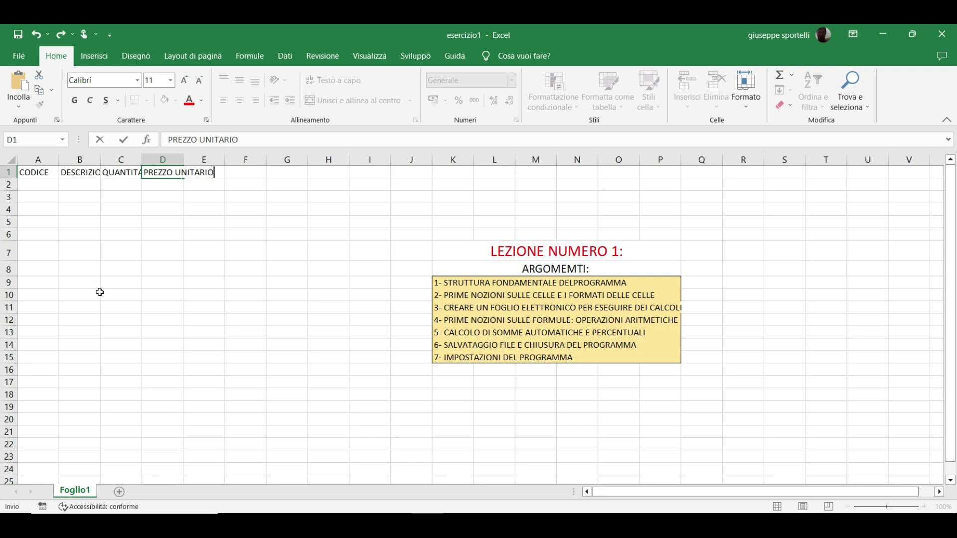
key("Tab")
Add TOTALE in E1 and IVA in F1, correcting the mistyped IVA
type("TO")
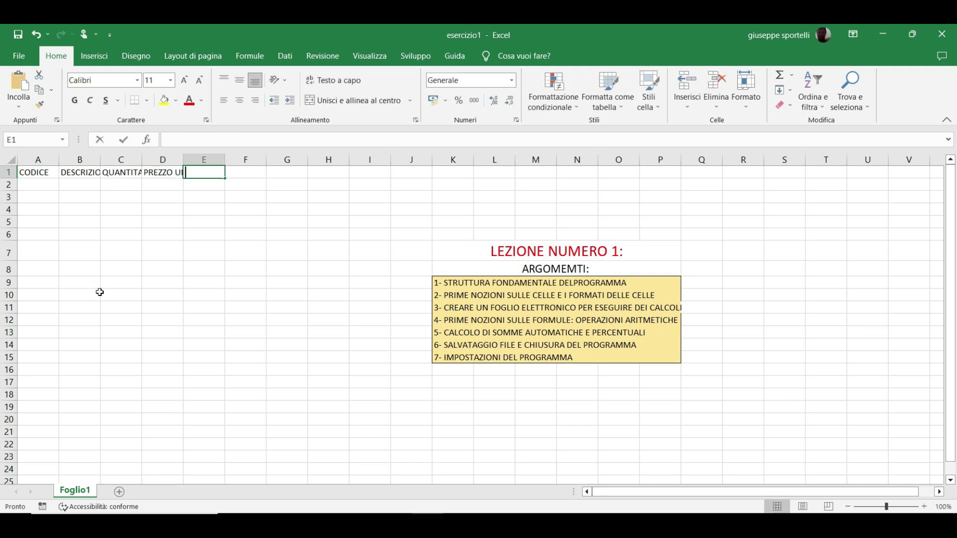
type("T")
type("A ")
type("E")
key("Tab")
type("I")
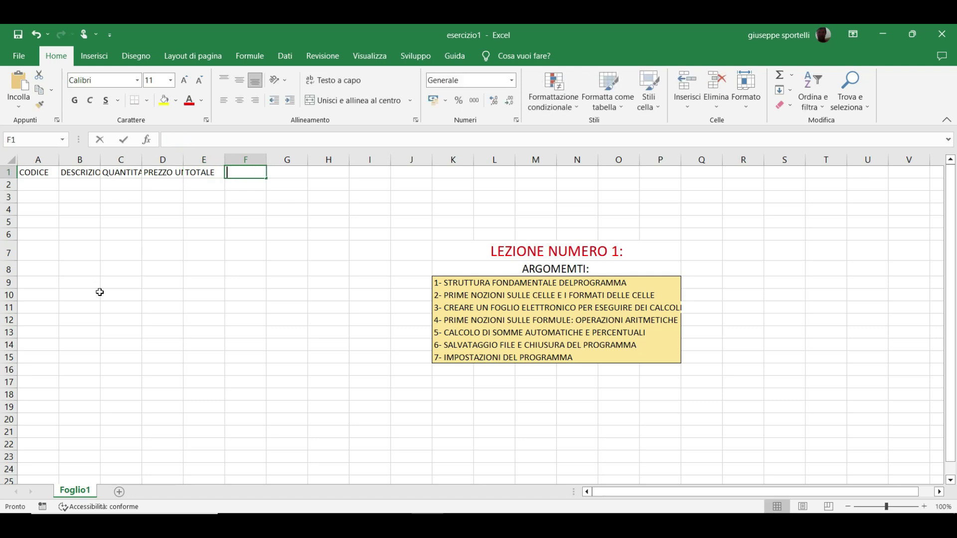
type("AV")
key("BackSpace")
key("BackSpace")
type("VA")
key("Return")
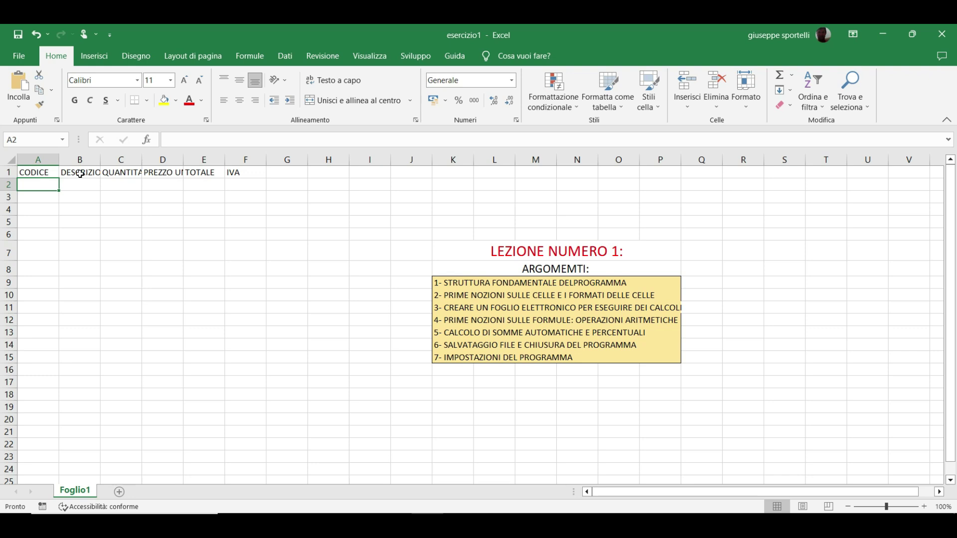
left_click(80, 173)
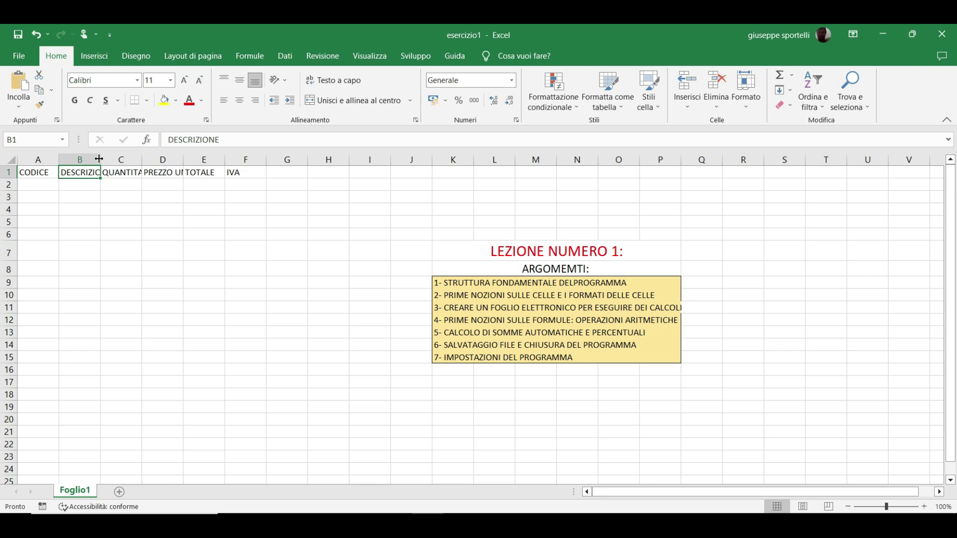
AutoFit columns B, C and D to DESCRIZIONE, QUANTITA' and PREZZO UNITARIO
double_click(100, 159)
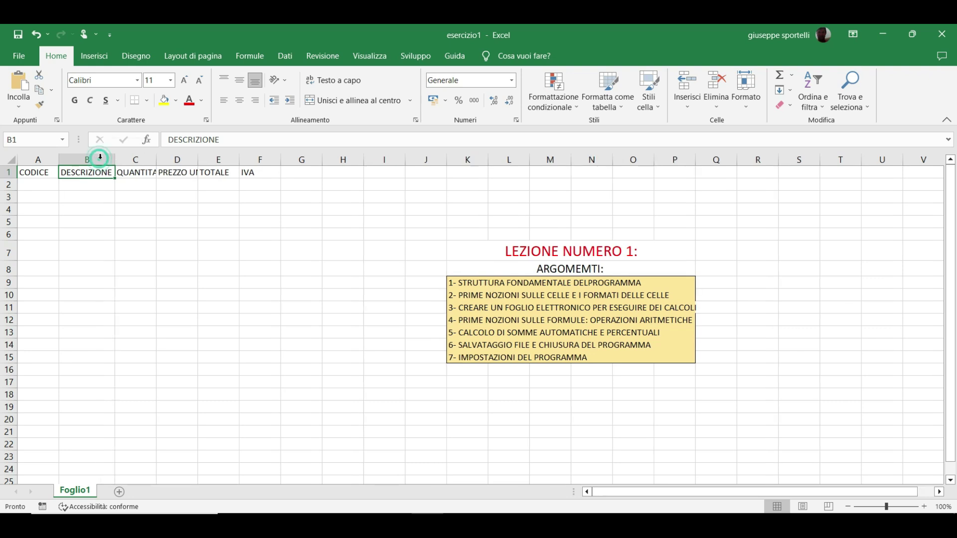
double_click(156, 159)
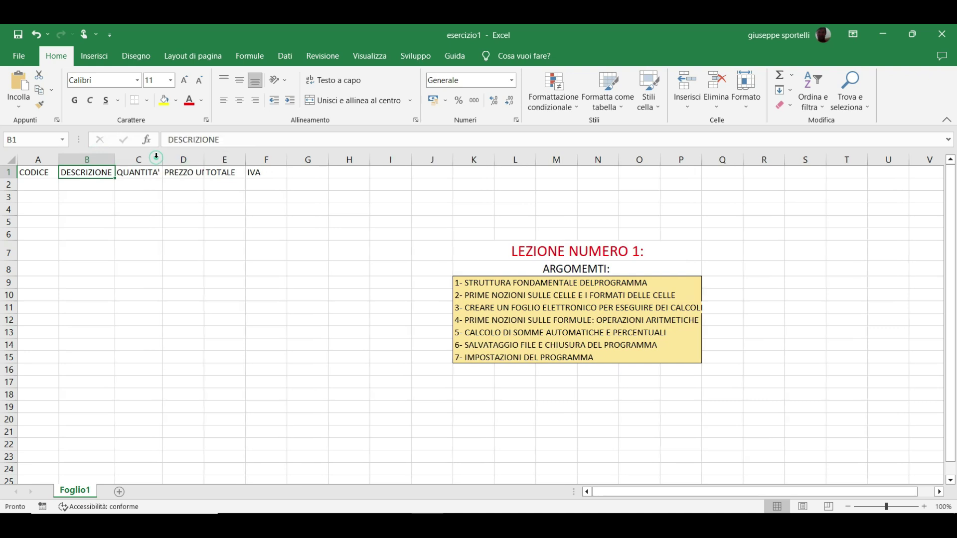
double_click(204, 158)
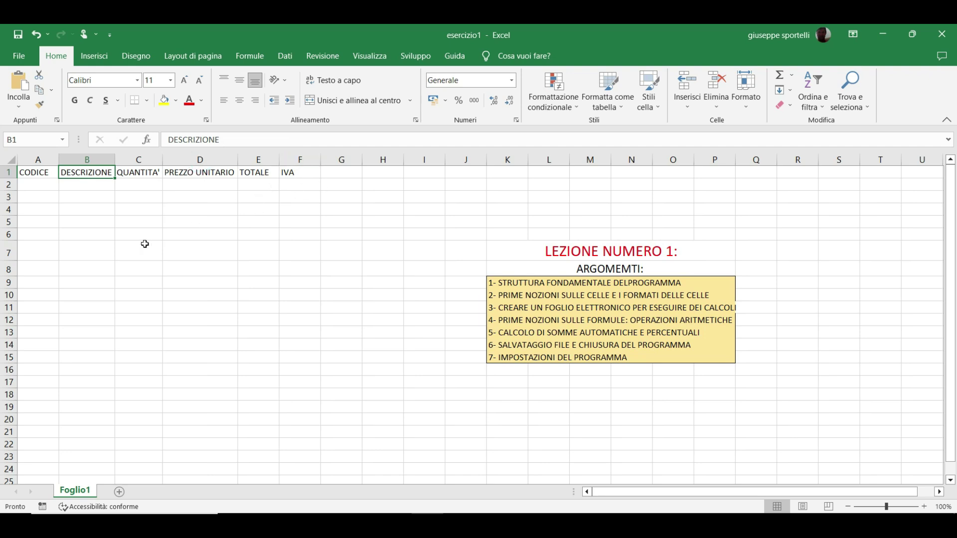
left_click(41, 187)
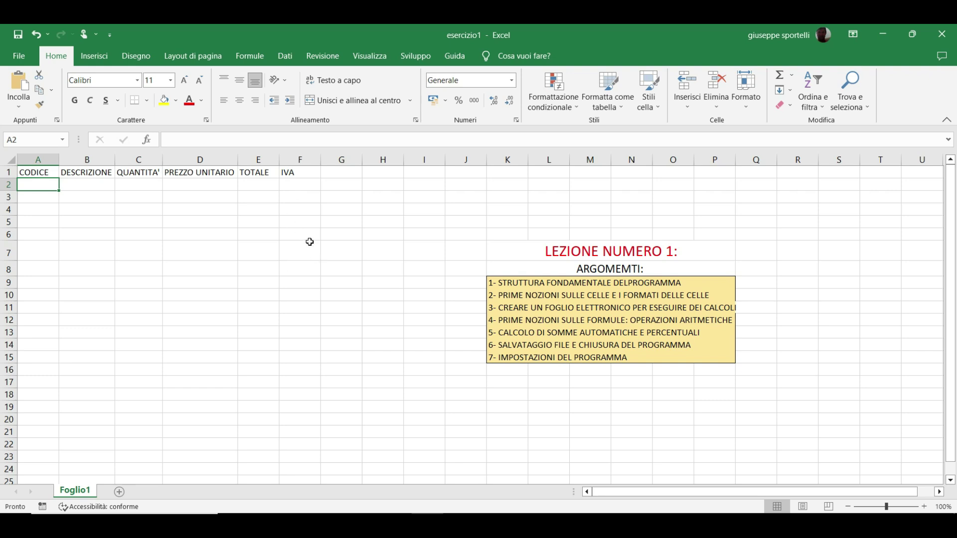
Add the label ALIQUOTA IVA in cell H3 beside the table
left_click(384, 198)
left_click_drag(384, 198, 406, 198)
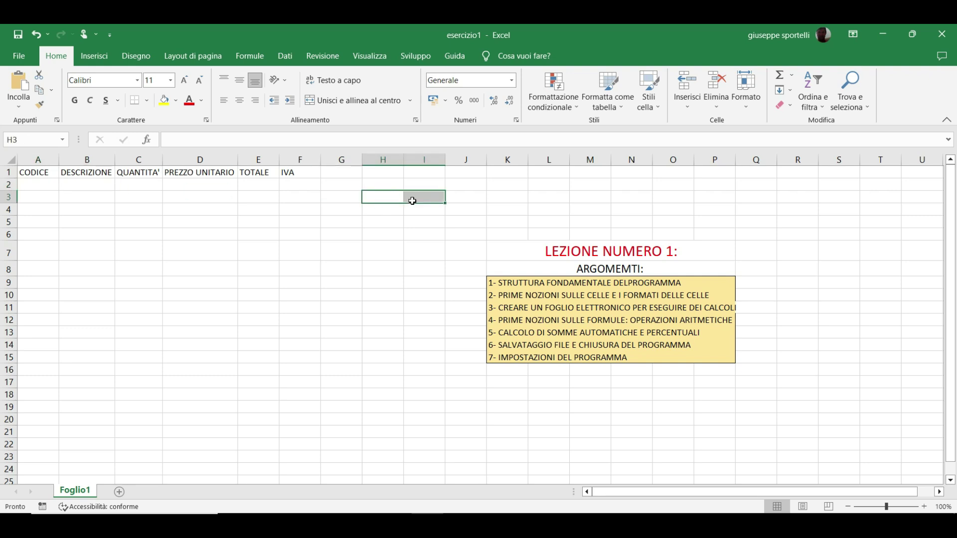
type("A")
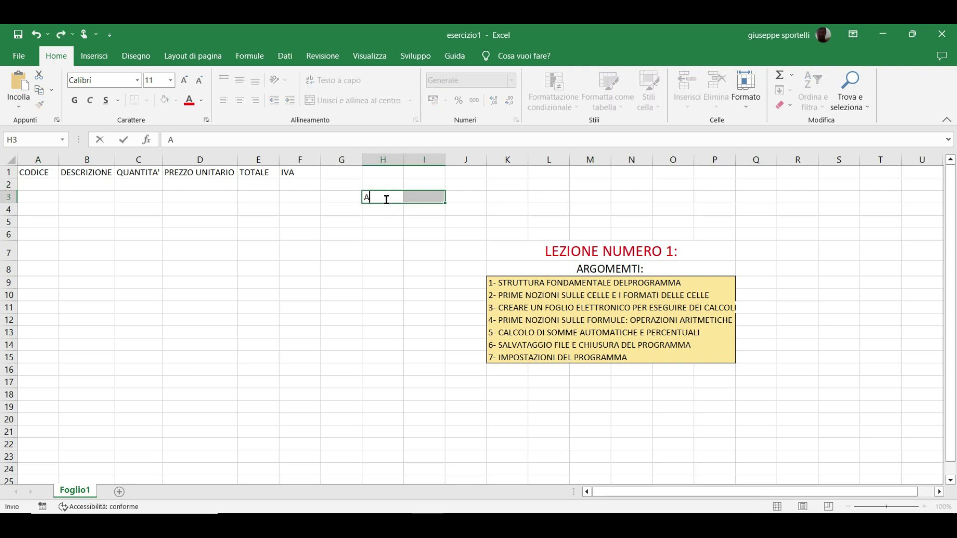
type("LIQUOTA ")
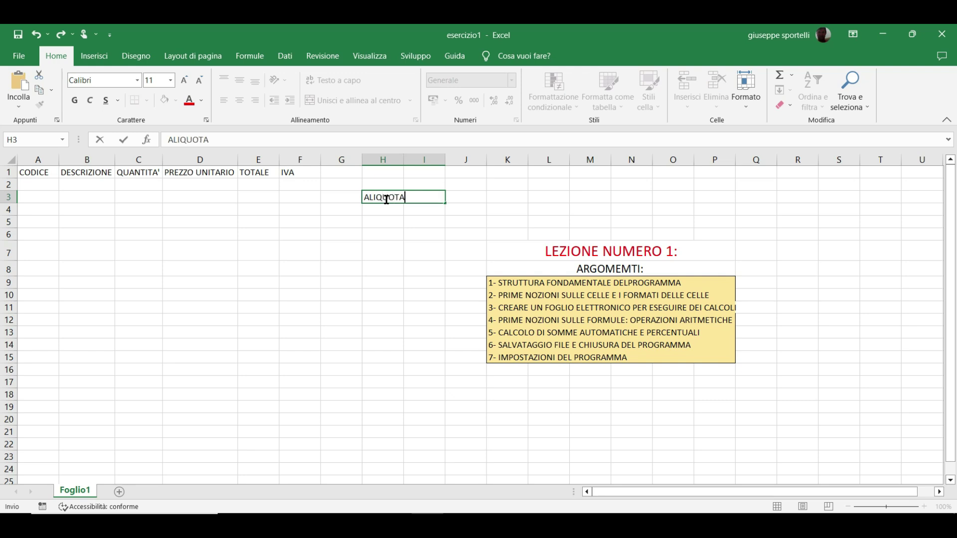
type("IVA")
key("Return")
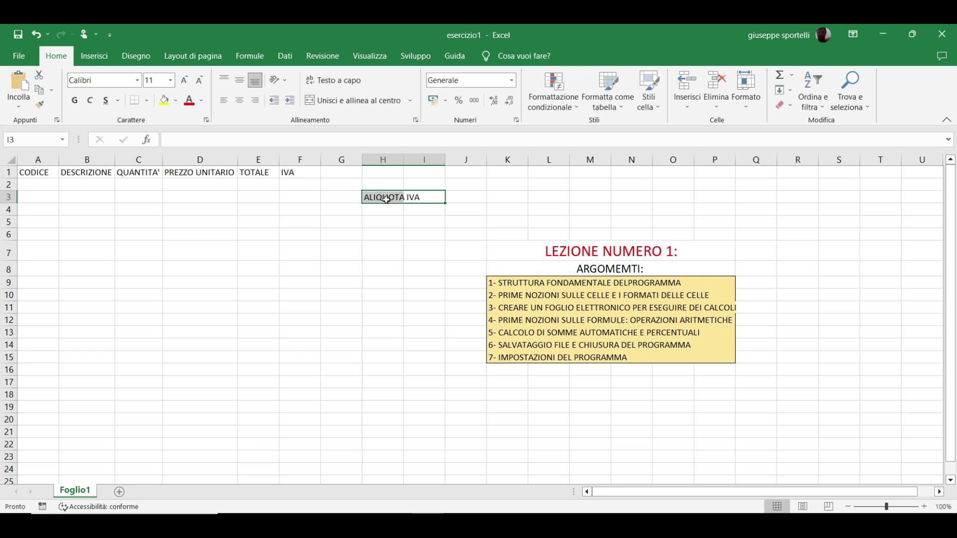
left_click(407, 223)
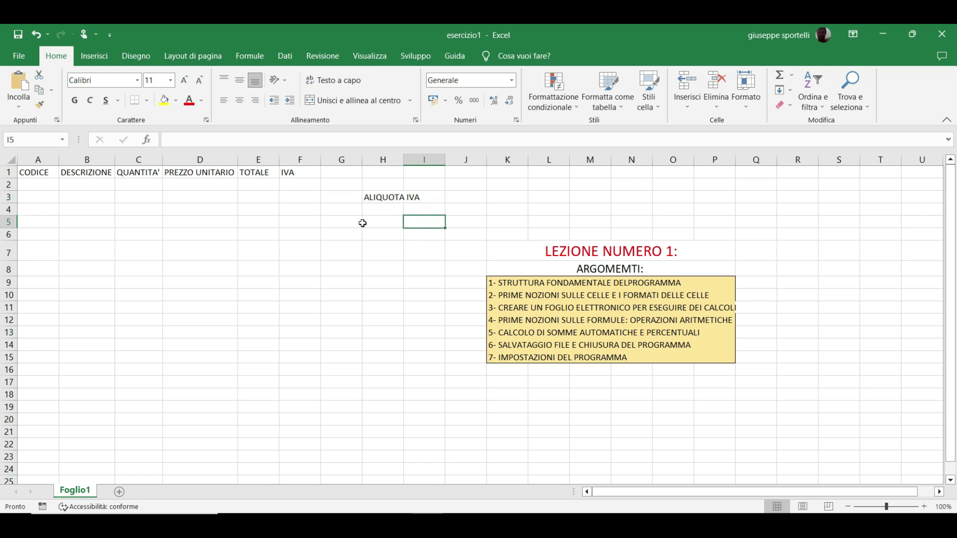
Enter 0001 in A2, which shows as 1, and select A2:A7
left_click(40, 186)
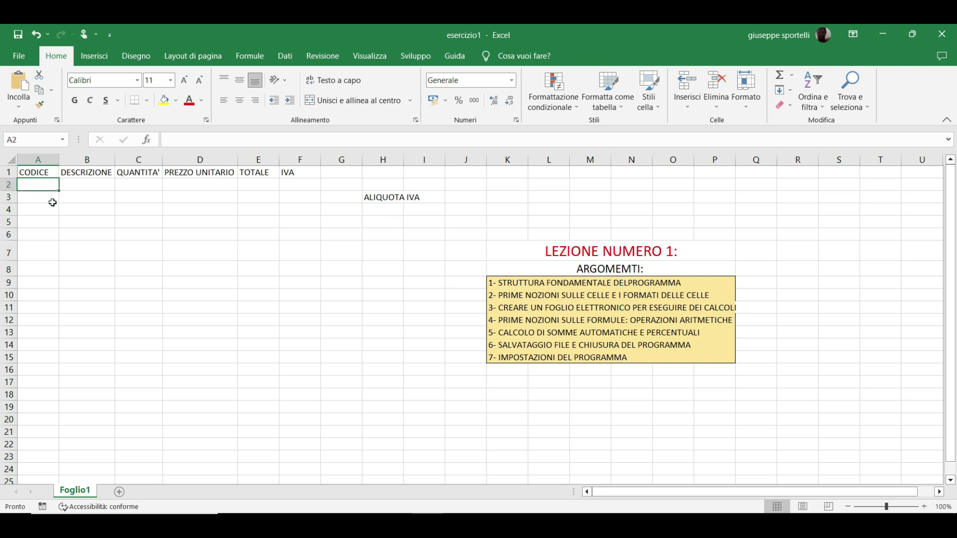
type("0001")
key("Return")
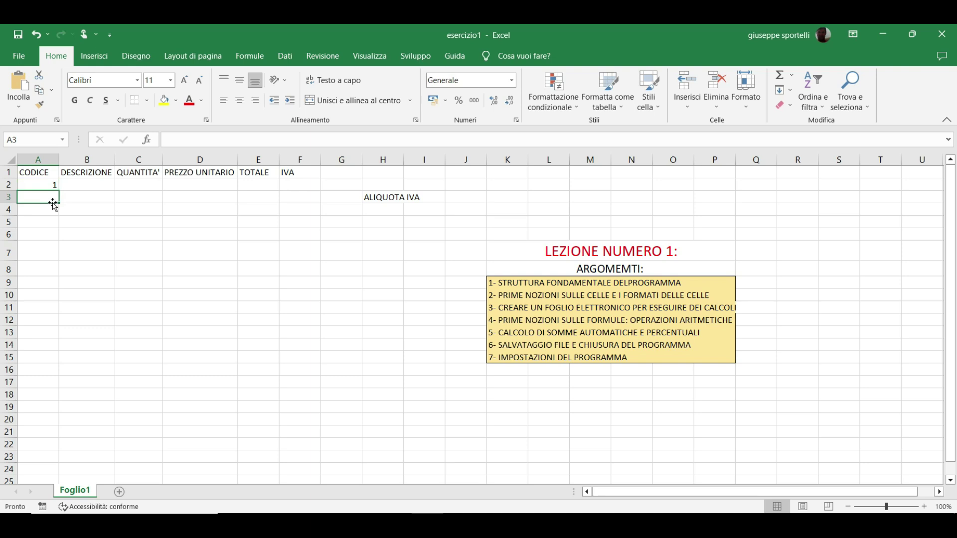
key("Up")
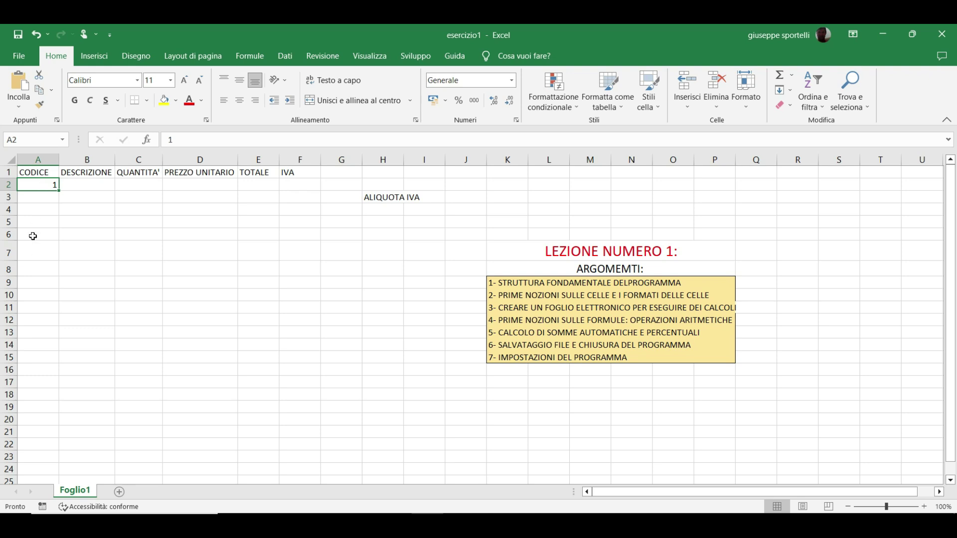
left_click_drag(24, 186, 29, 247)
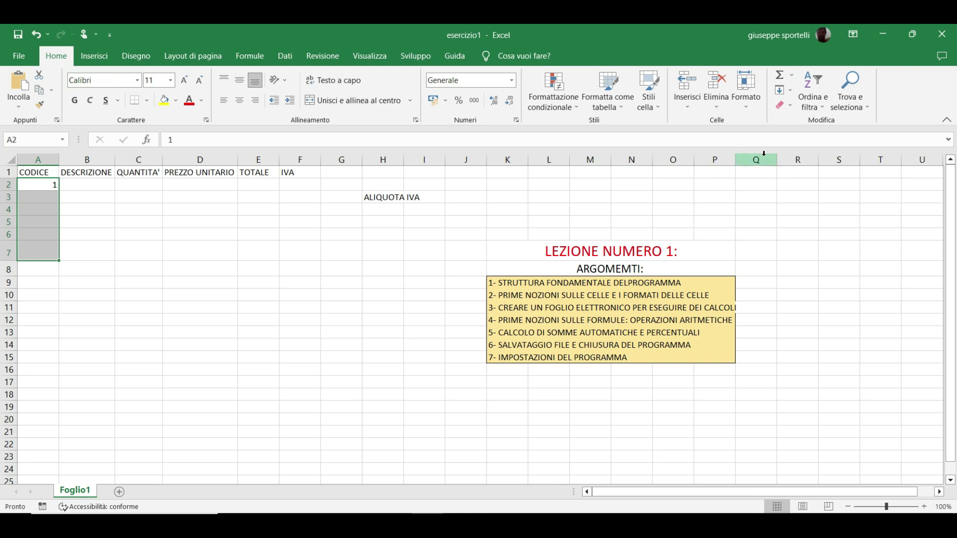
Apply the Testo (text) number format to cells A2:A7
left_click(749, 109)
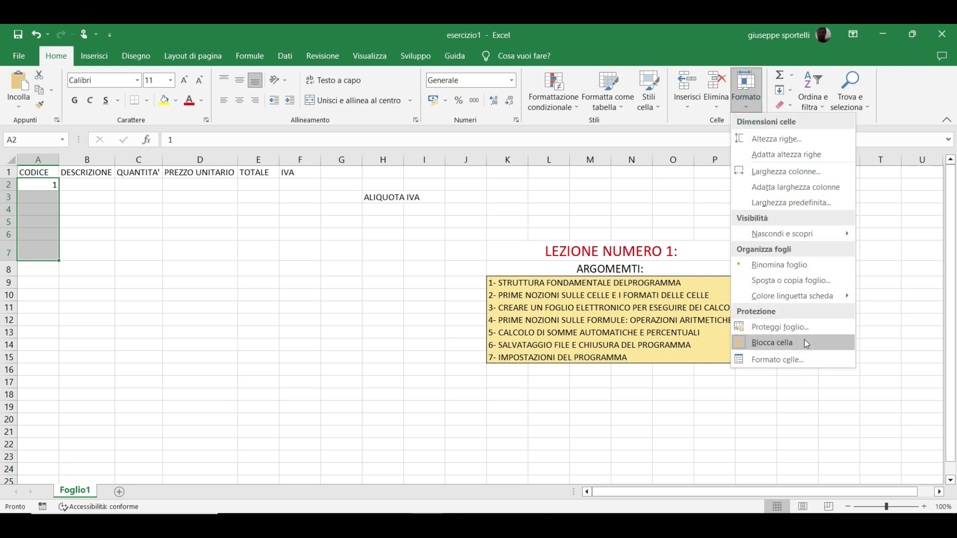
left_click(799, 355)
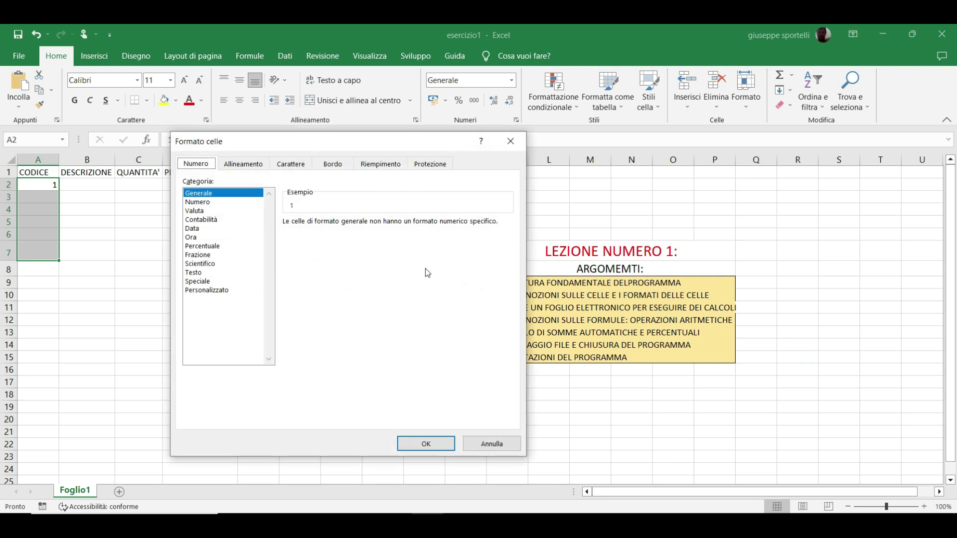
left_click(200, 272)
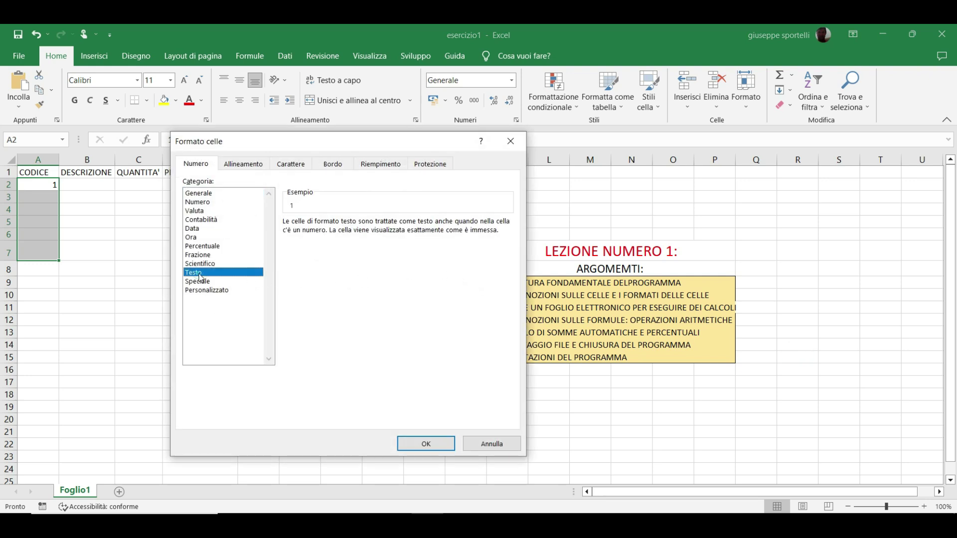
left_click(421, 443)
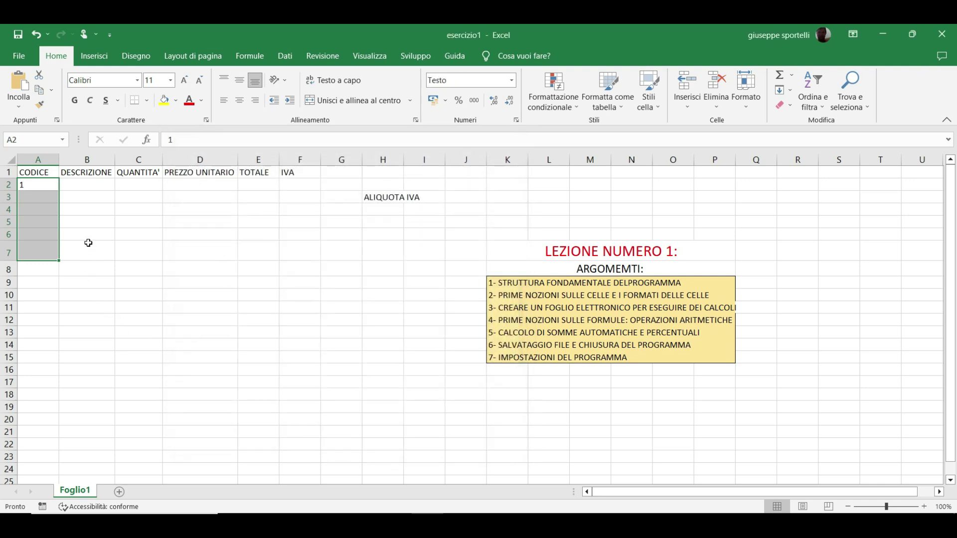
Re-enter 0001 in A2 so the leading zeros remain
left_click(29, 196)
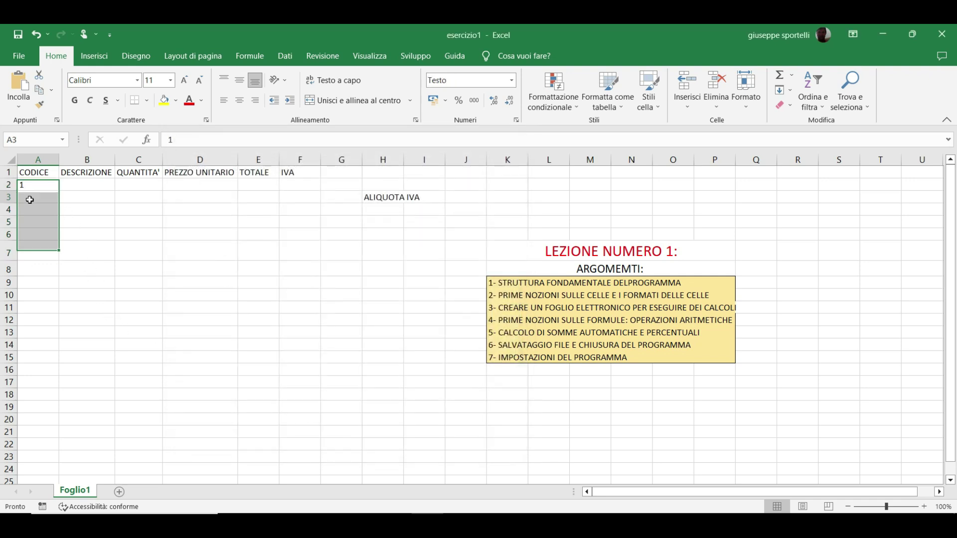
left_click(27, 185)
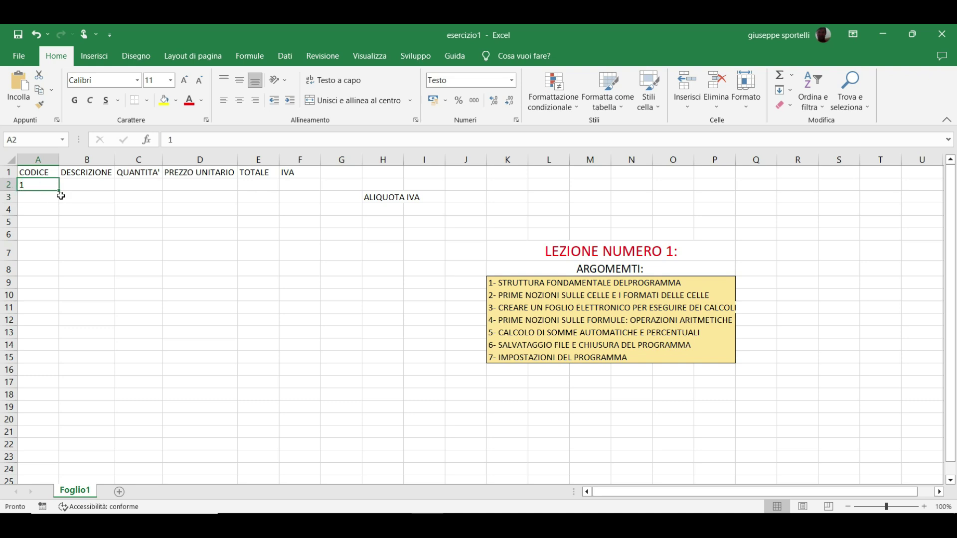
type("0001")
key("Return")
Enter codes 0002, 0003, 0004, 0005 and 0006 in A3 to A7
type("0002")
key("Return")
type("0")
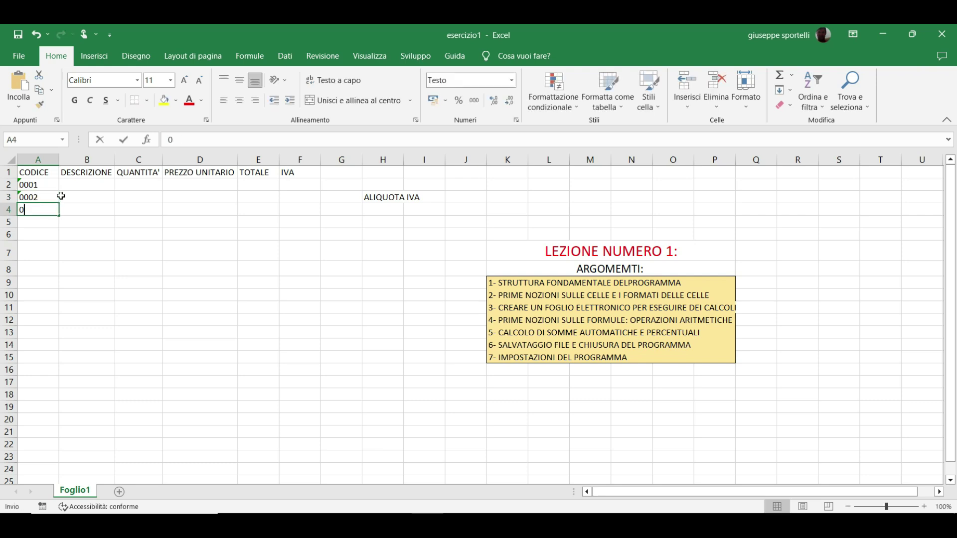
type("003")
key("Return")
type("0004")
key("Return")
type("0005")
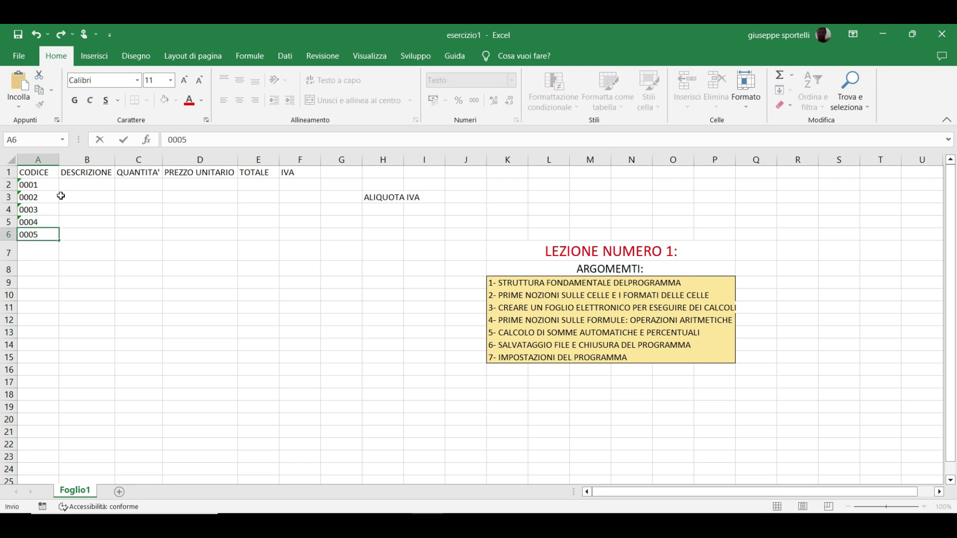
key("Return")
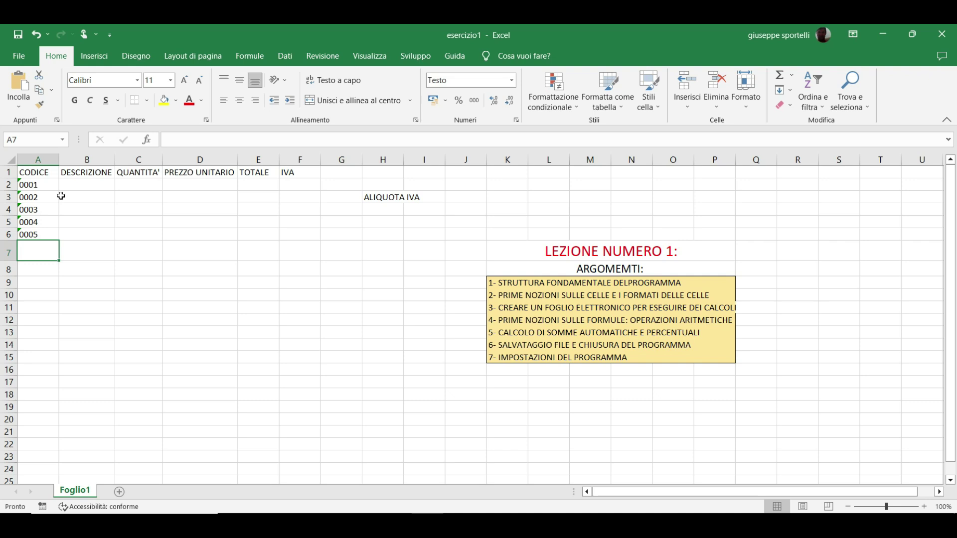
type("0006")
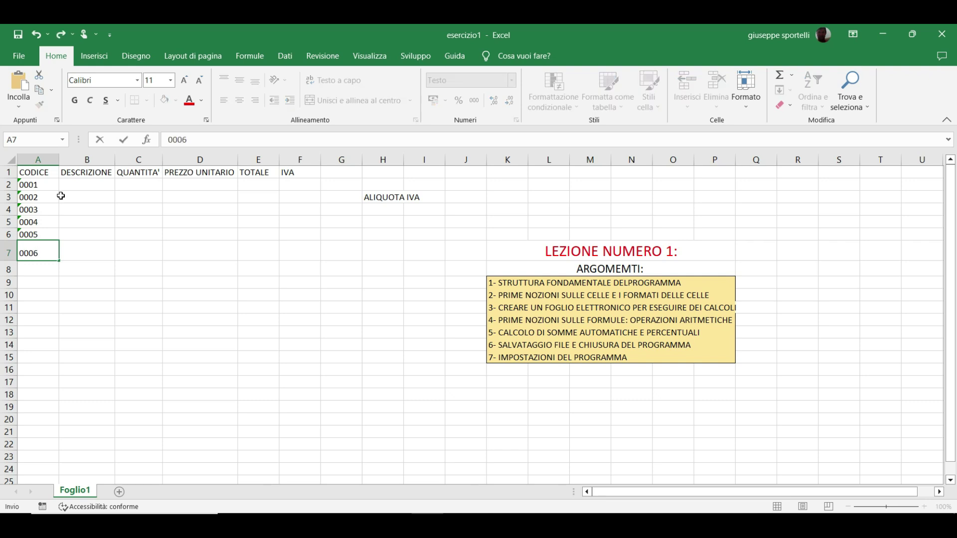
key("Tab")
key("Up")
key("Up")
key("Up")
key("Up")
key("Up")
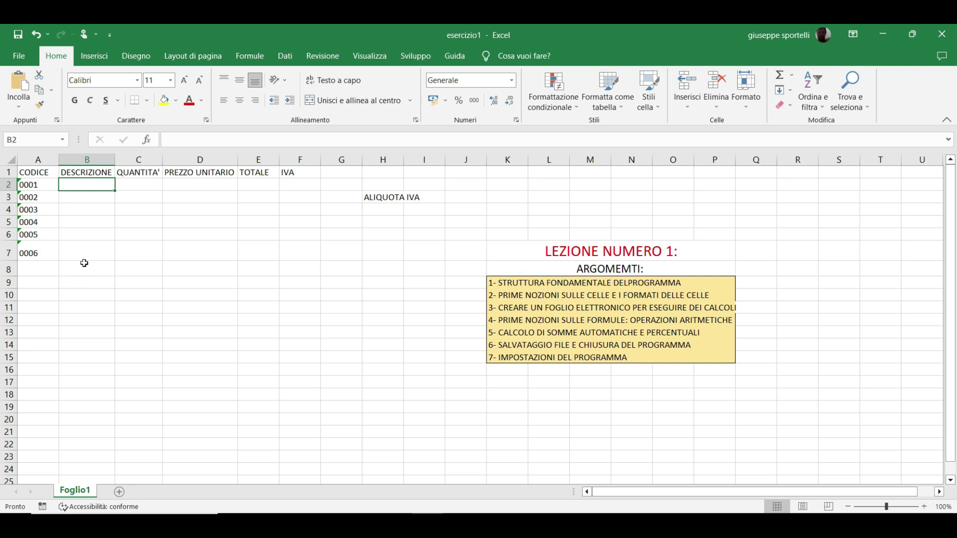
Restore row 7 to normal height and apply the Testo format to B2:B7
left_click_drag(11, 261, 11, 258)
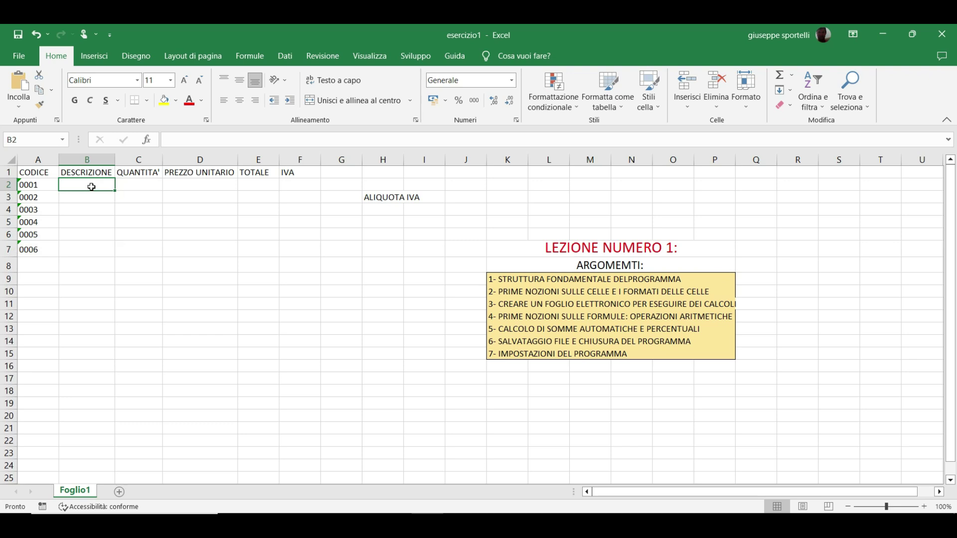
left_click_drag(91, 188, 91, 246)
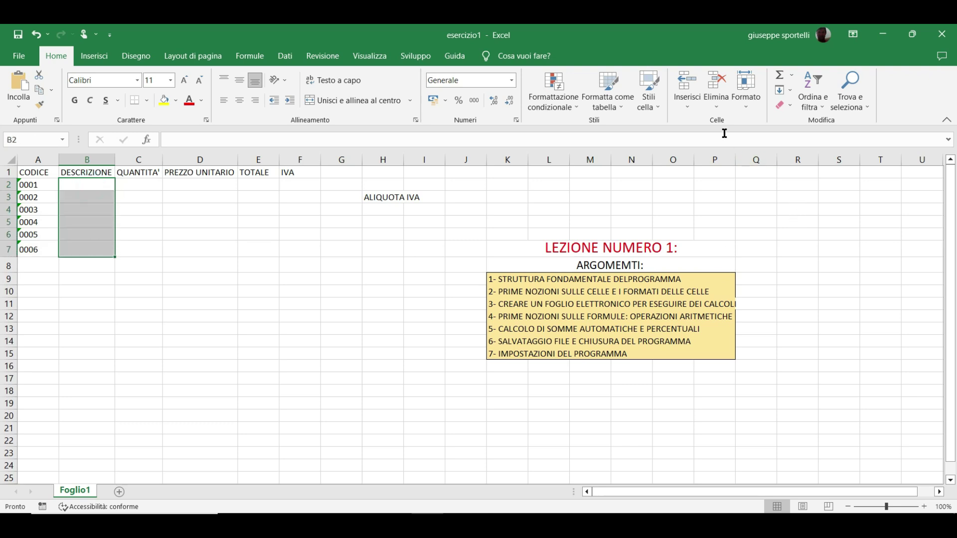
left_click(746, 95)
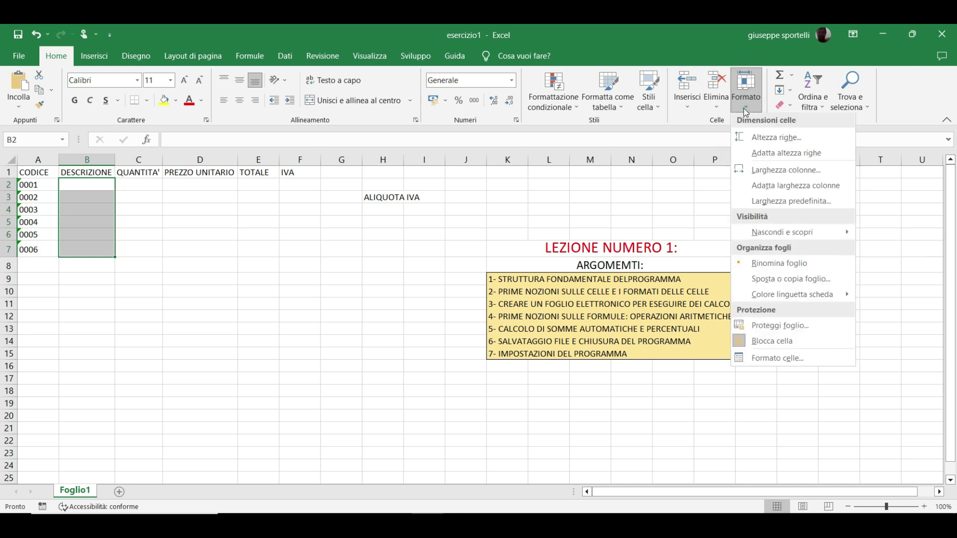
left_click(764, 368)
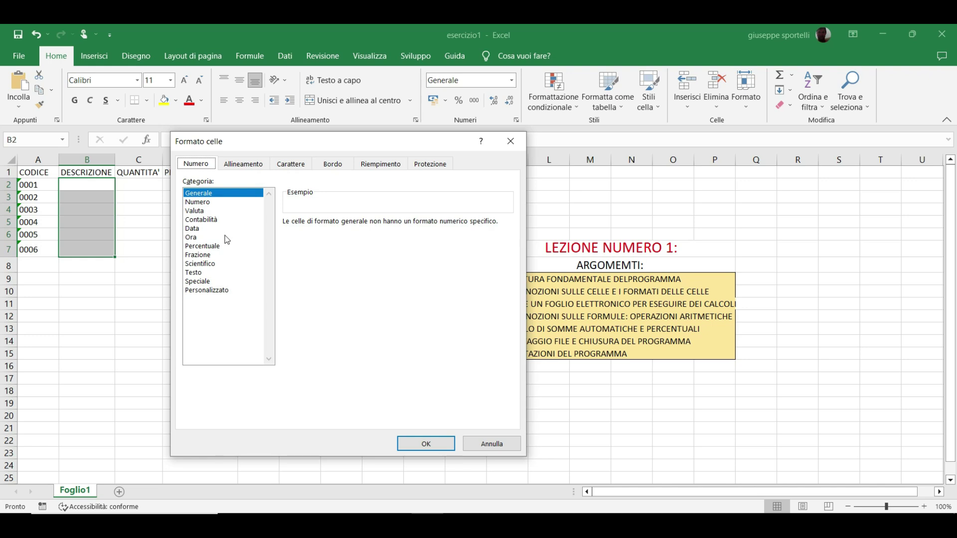
left_click(206, 272)
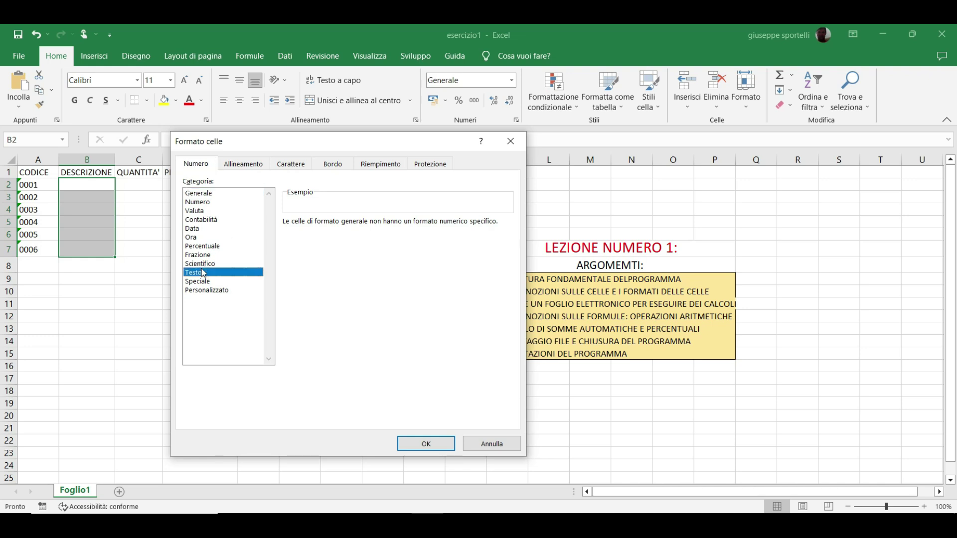
left_click(426, 443)
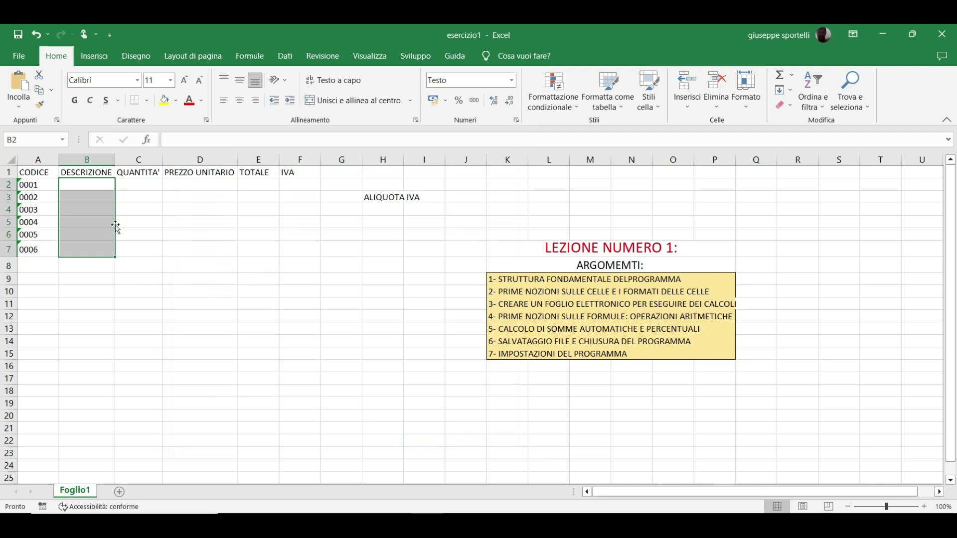
left_click(74, 184)
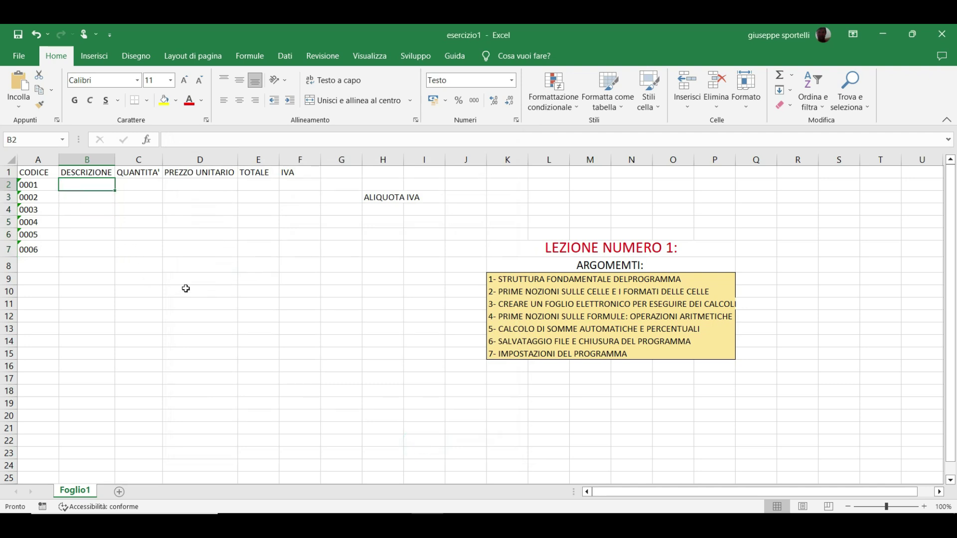
Enter NOTEBOOK, MOUSE, TABLET and TASTIERA in B2 to B5
type("NOTEBOOK")
key("Return")
type("MOUSE")
key("Return")
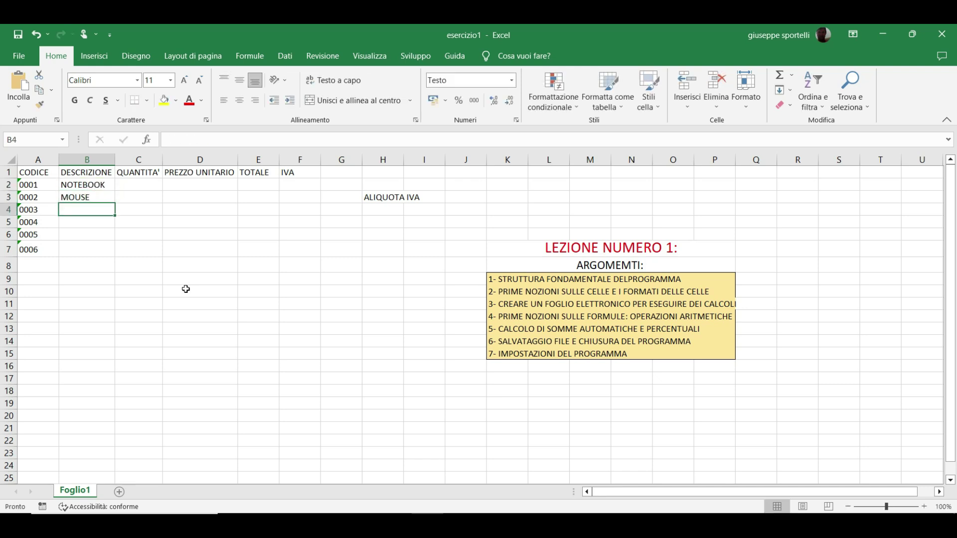
type("TABLET")
key("Return")
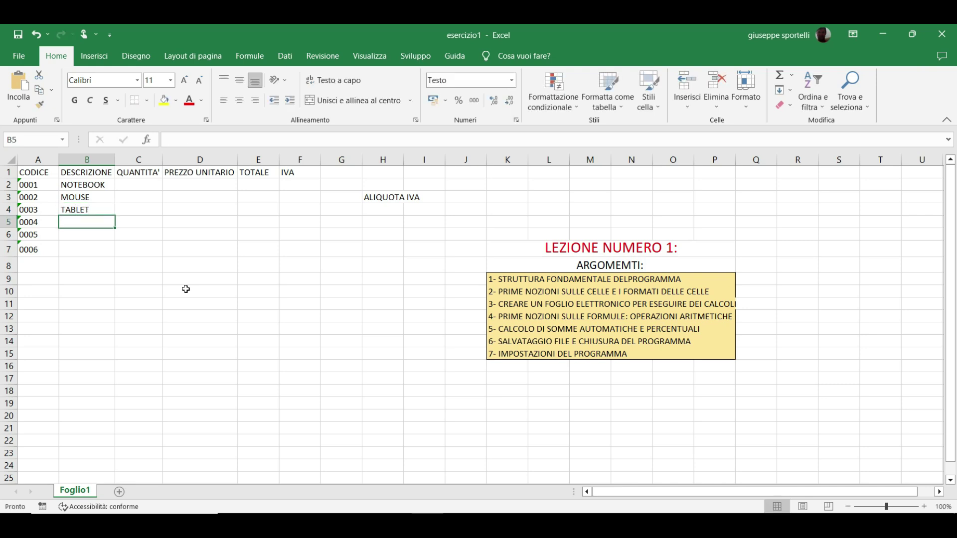
type("TASTIERA")
key("Return")
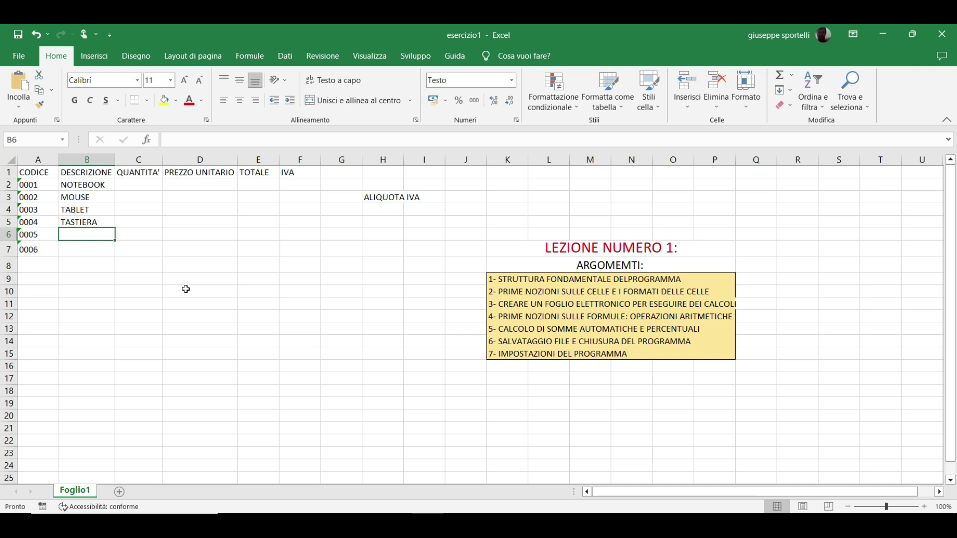
Add MONITOR LCD and SCHEDA VIDEO in B6 and B7, then AutoFit column B
type("MONITOR LCD")
key("Return")
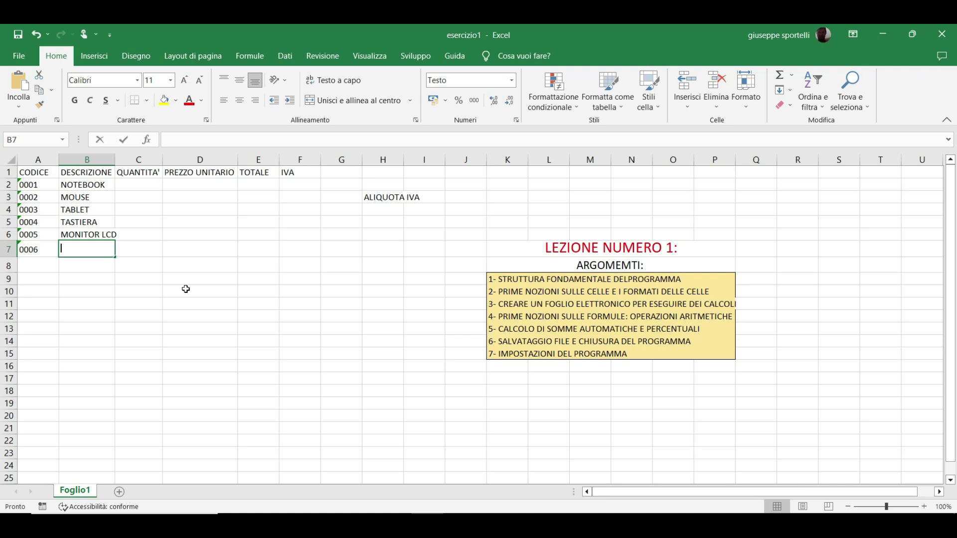
type("SCHEDA VID")
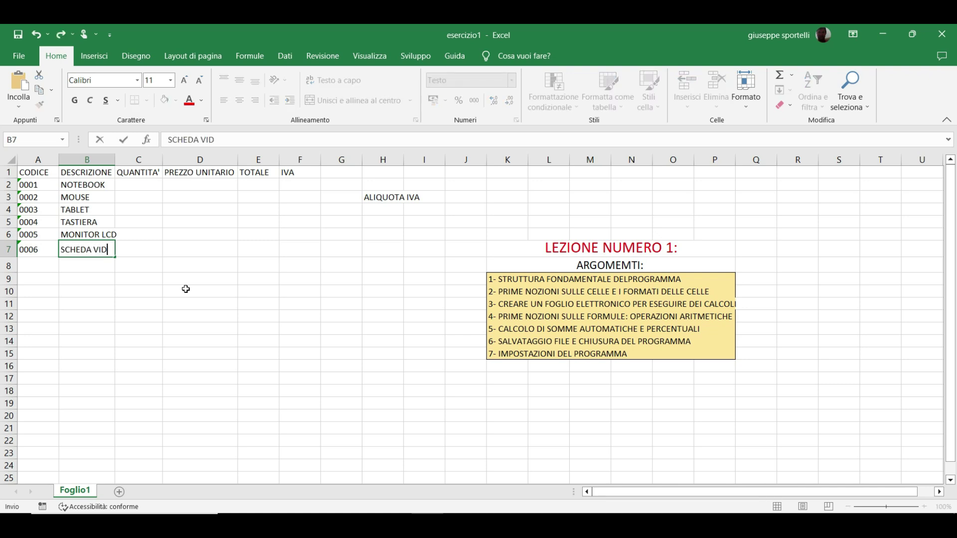
type("EO")
key("Return")
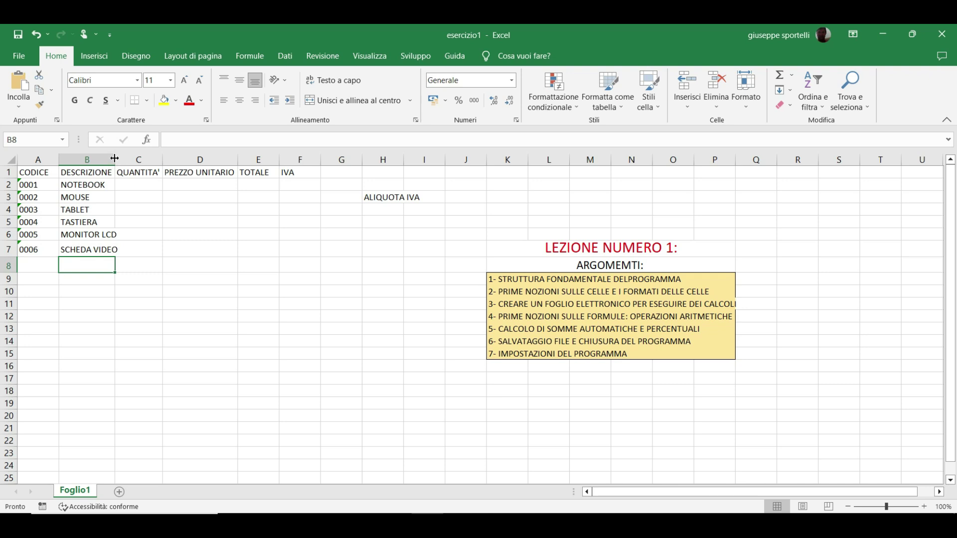
double_click(114, 158)
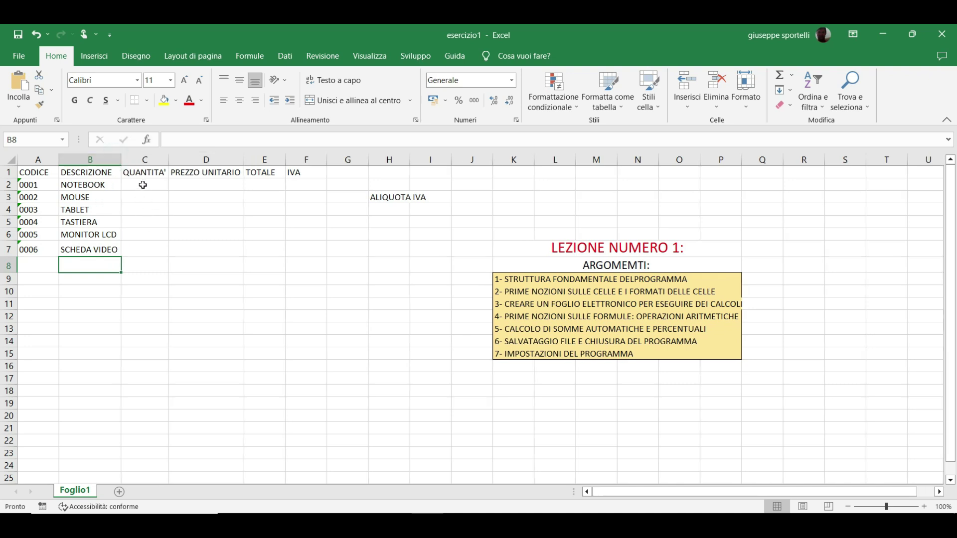
Give cells C2:C7 the Number format with 0 decimal places
left_click_drag(143, 185, 163, 253)
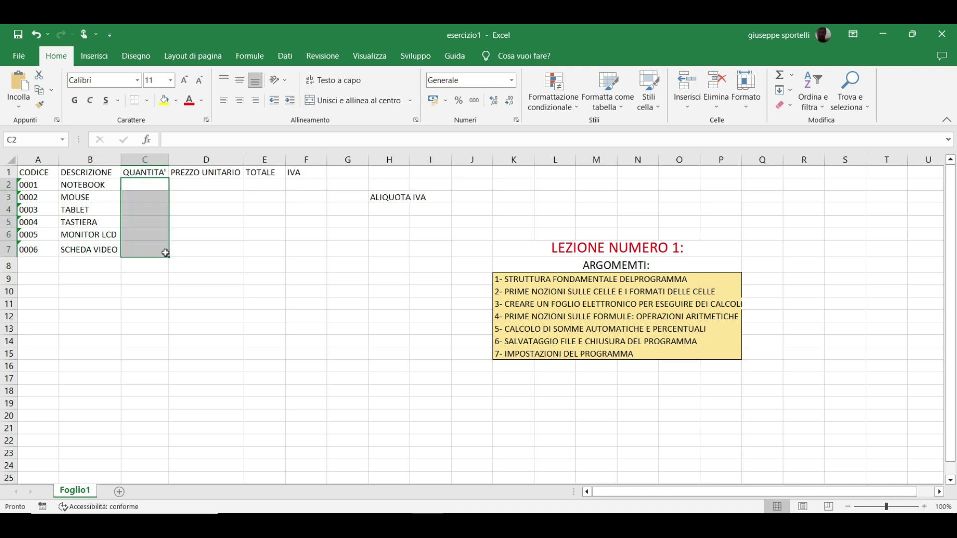
left_click(746, 105)
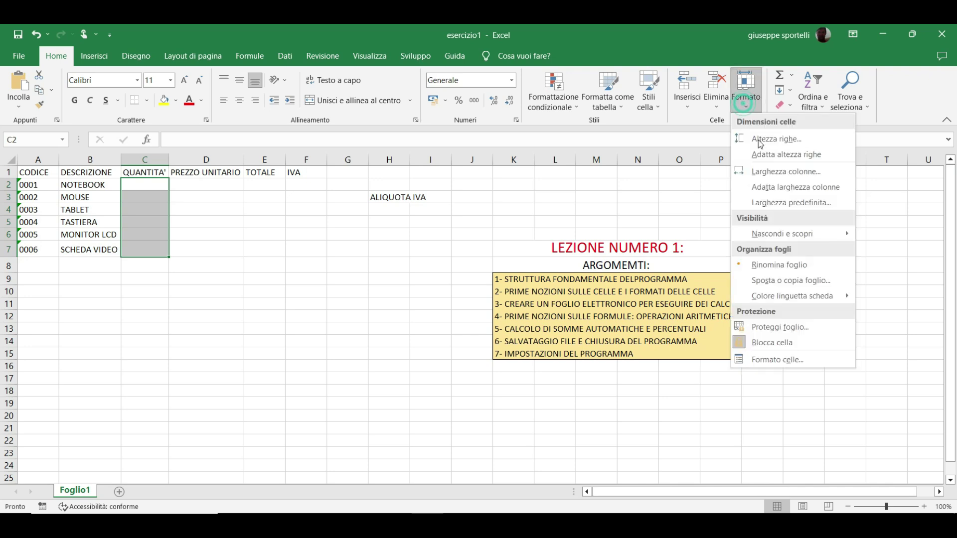
left_click(779, 363)
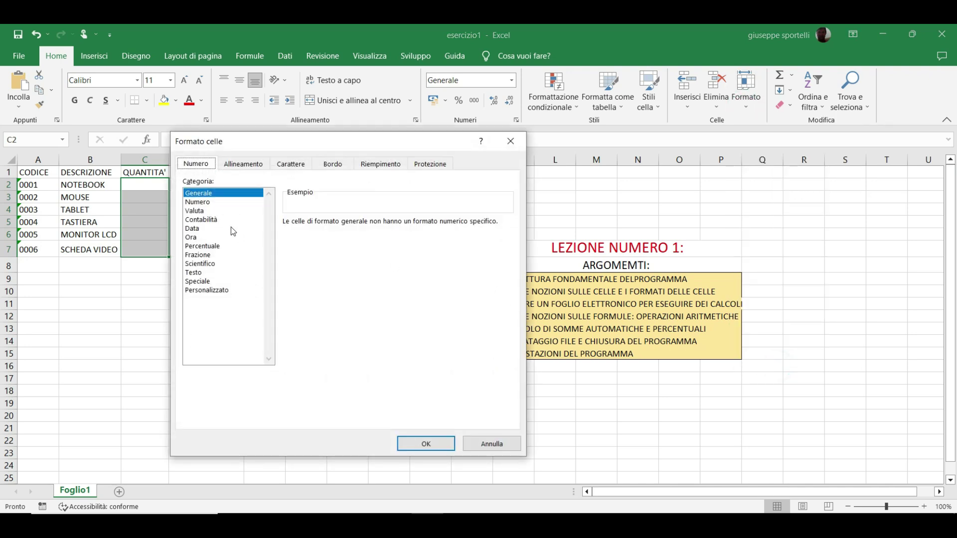
left_click(208, 201)
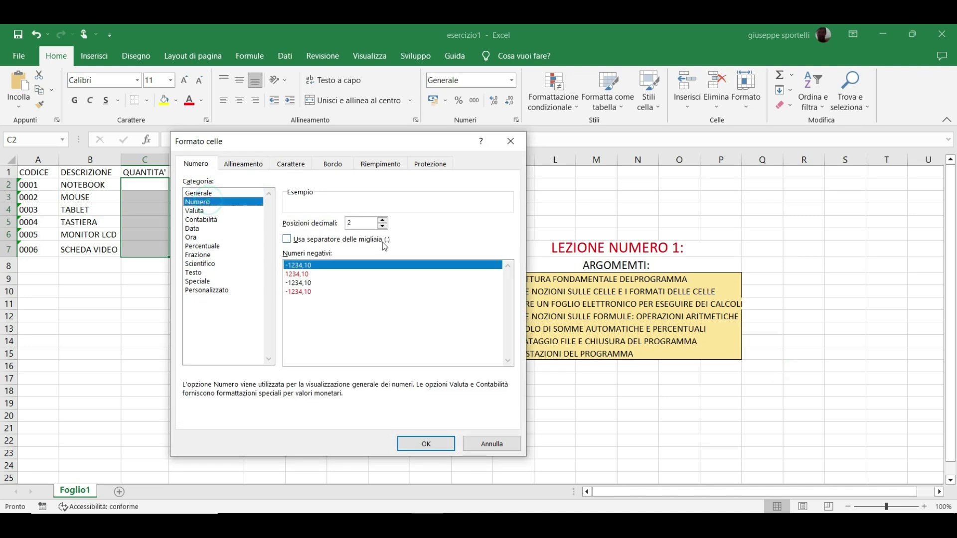
key("BackSpace")
type("0")
key("Return")
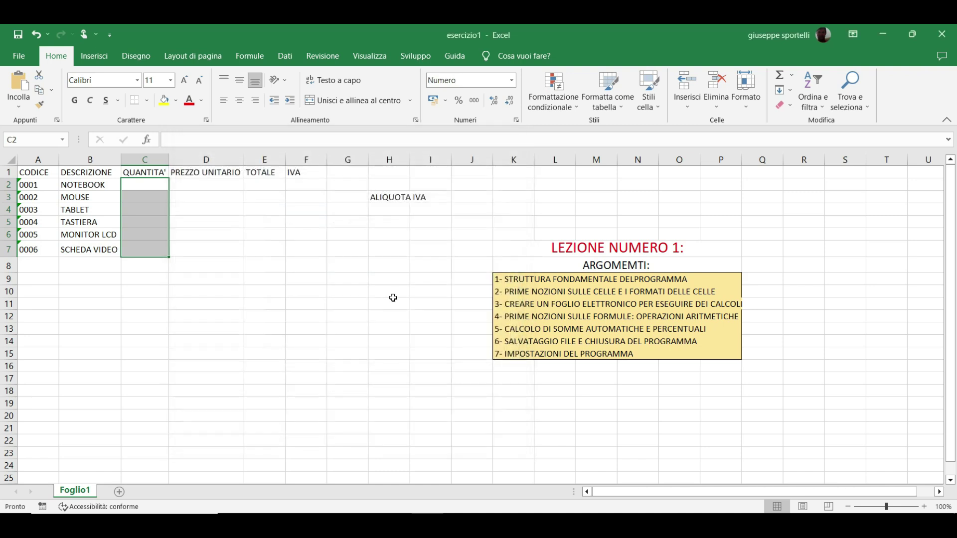
Enter quantities 23, 14, 5, 12, 12 and 34 in C2 to C7
left_click(152, 186)
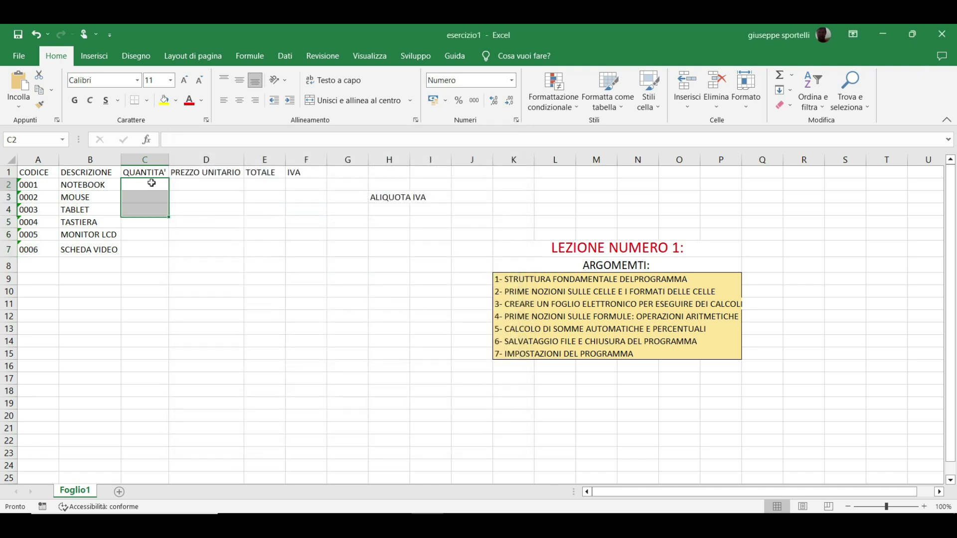
type("23")
key("Return")
type("14")
key("Return")
type("5")
key("Return")
type("12")
key("Return")
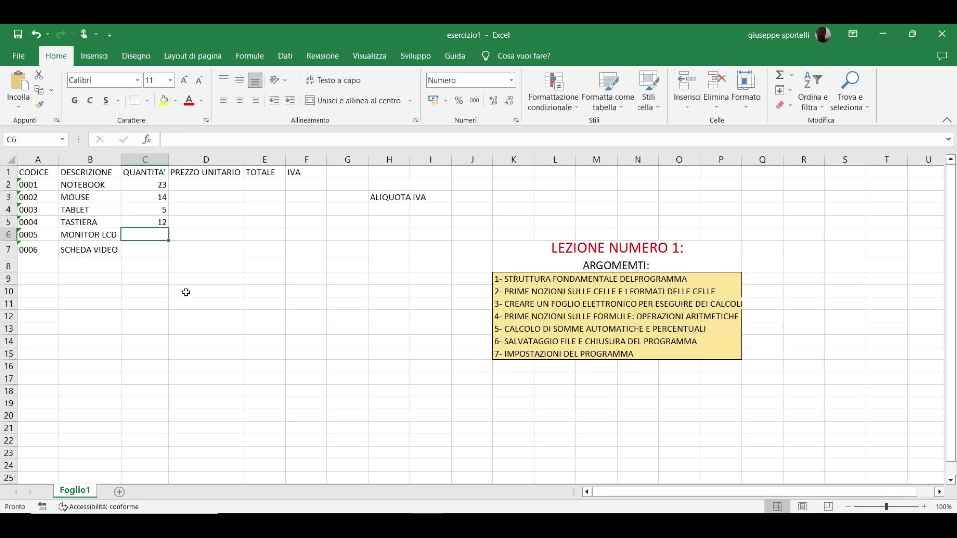
type("12")
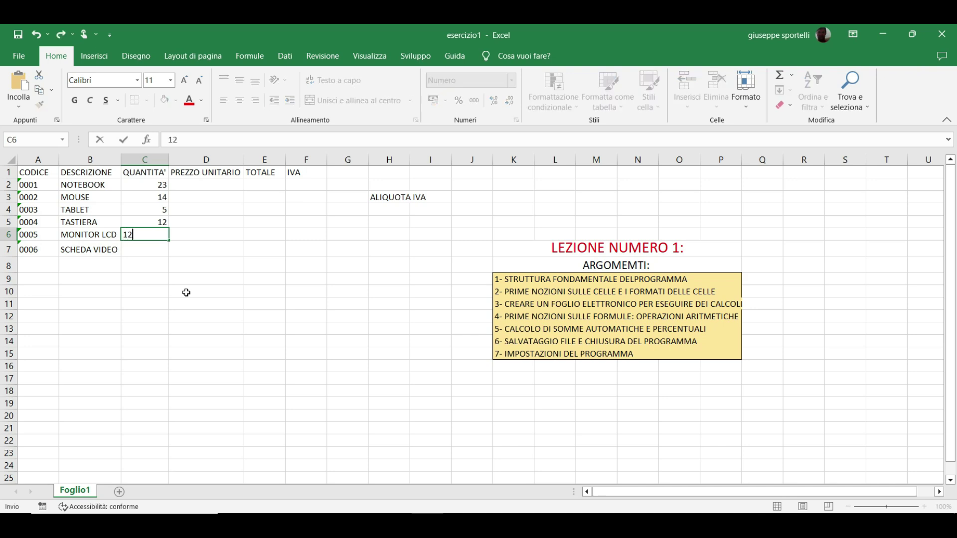
key("Return")
type("34")
key("Return")
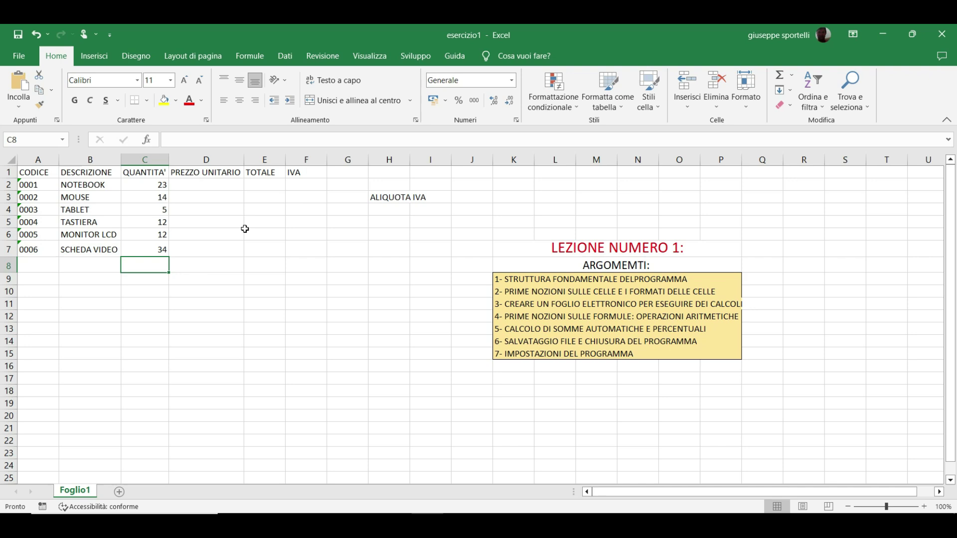
Apply the Valuta format with € symbol and 2 decimals to D2:D7
left_click(218, 185)
left_click_drag(217, 184, 220, 248)
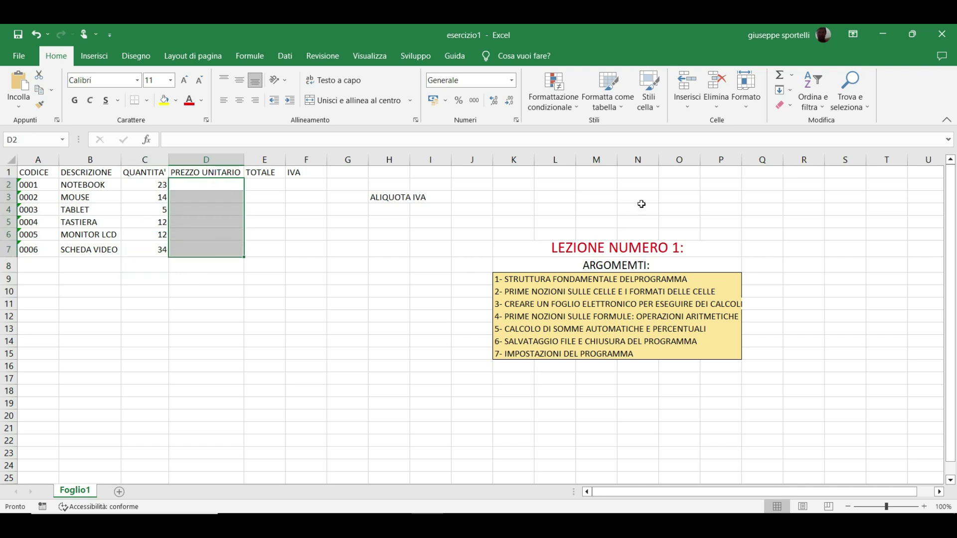
left_click(748, 97)
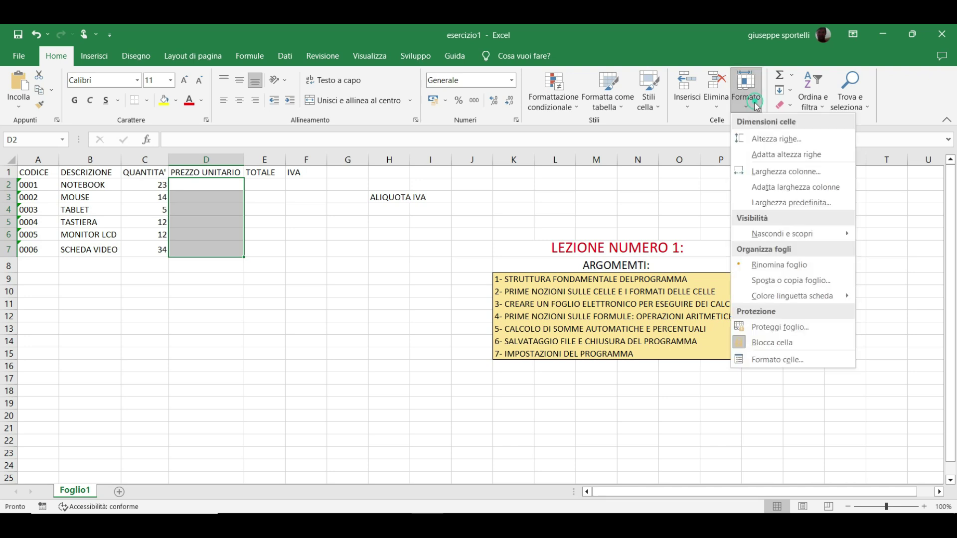
left_click(776, 356)
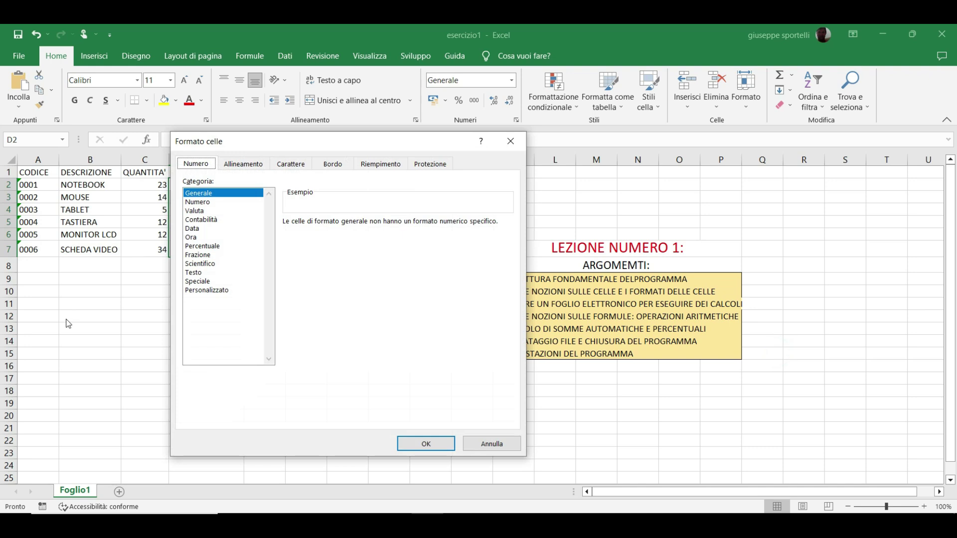
left_click(206, 211)
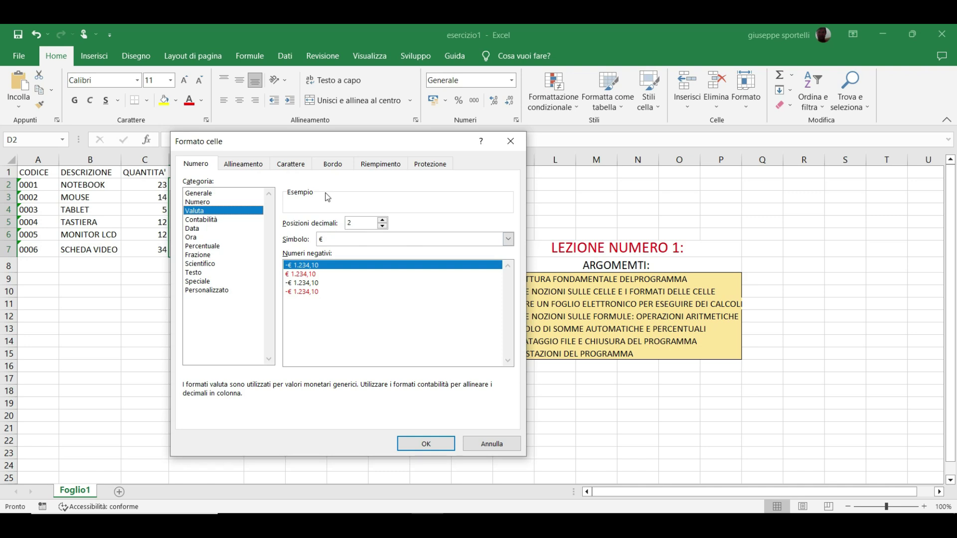
left_click(330, 241)
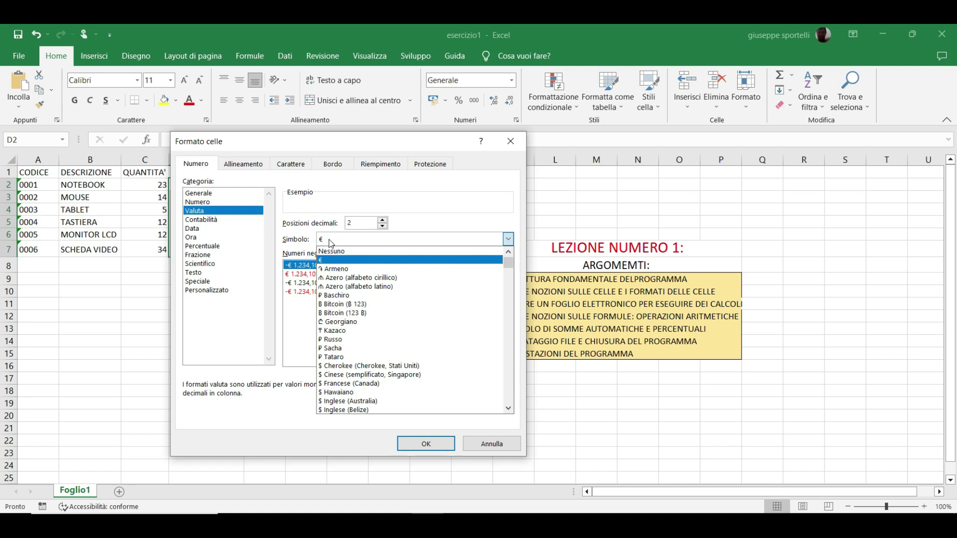
left_click(330, 243)
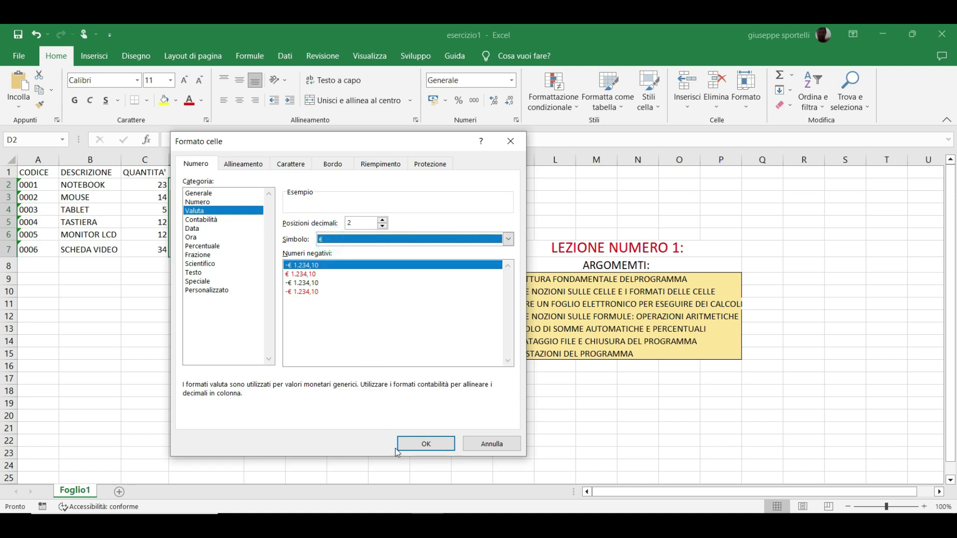
left_click(427, 444)
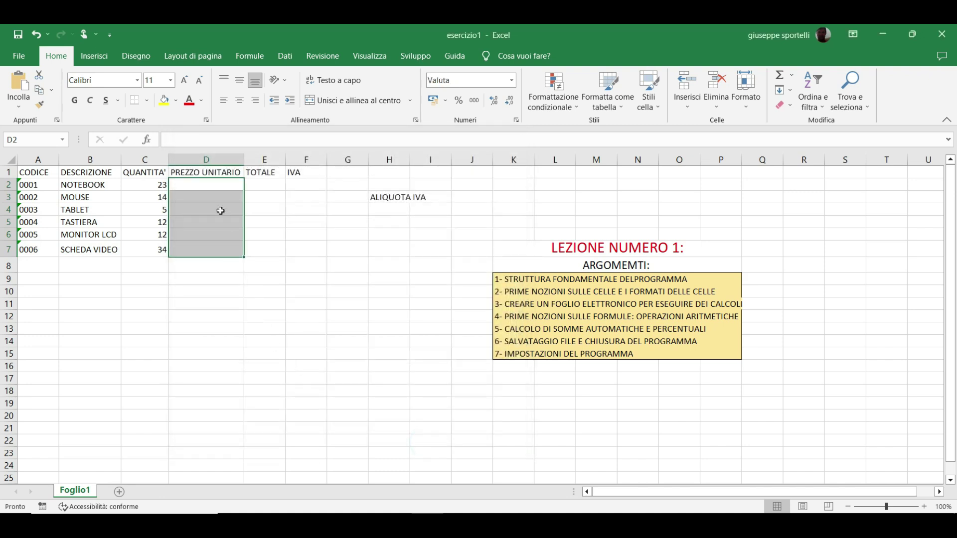
Enter prices 450, 12,50, 125,50 and 7,80 in D2 to D5, fixing the 7.80 entry
left_click(216, 184)
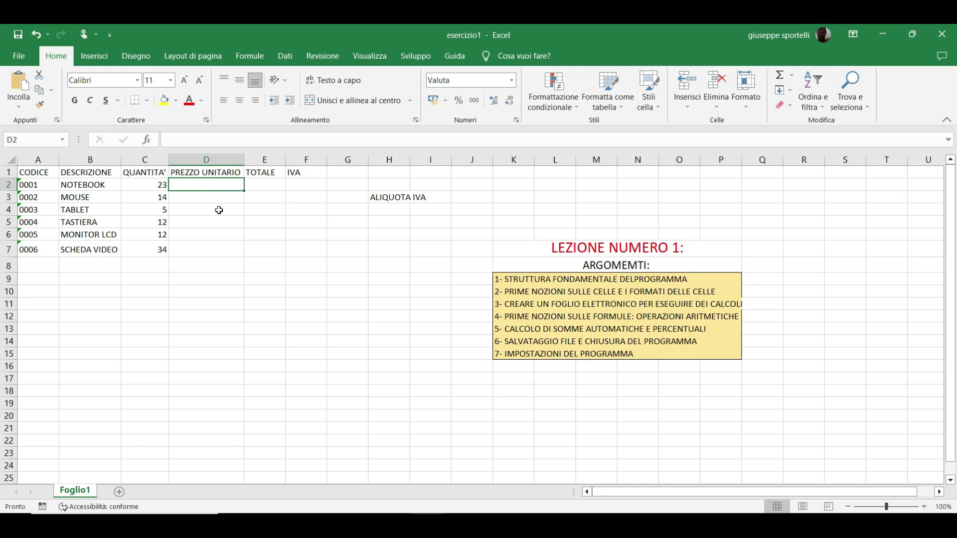
type("450")
key("Return")
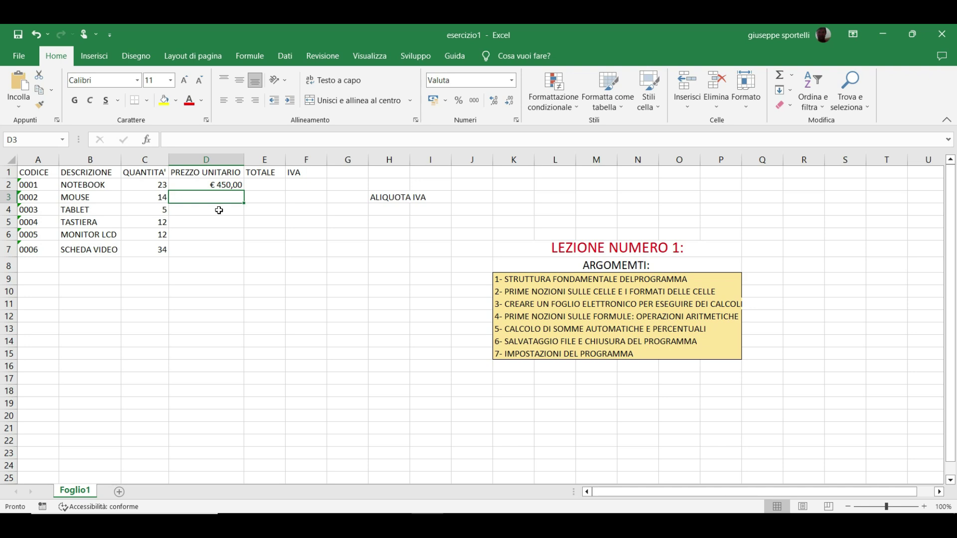
type("12,5")
key("Return")
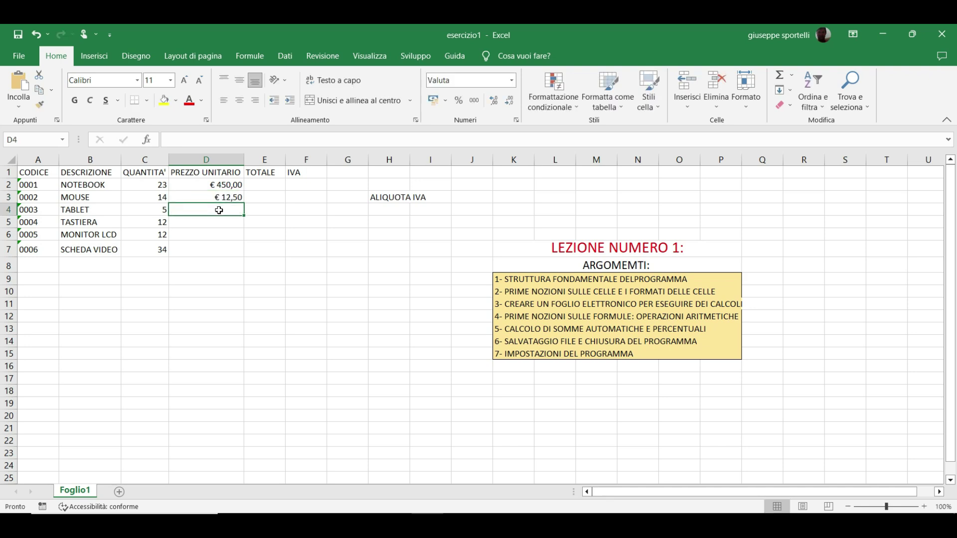
type("125,50")
key("Return")
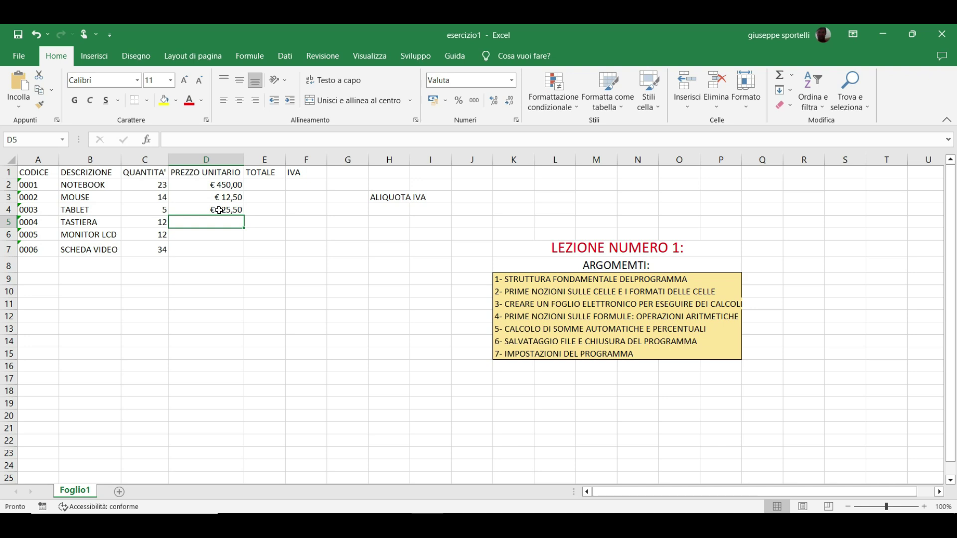
type("7.")
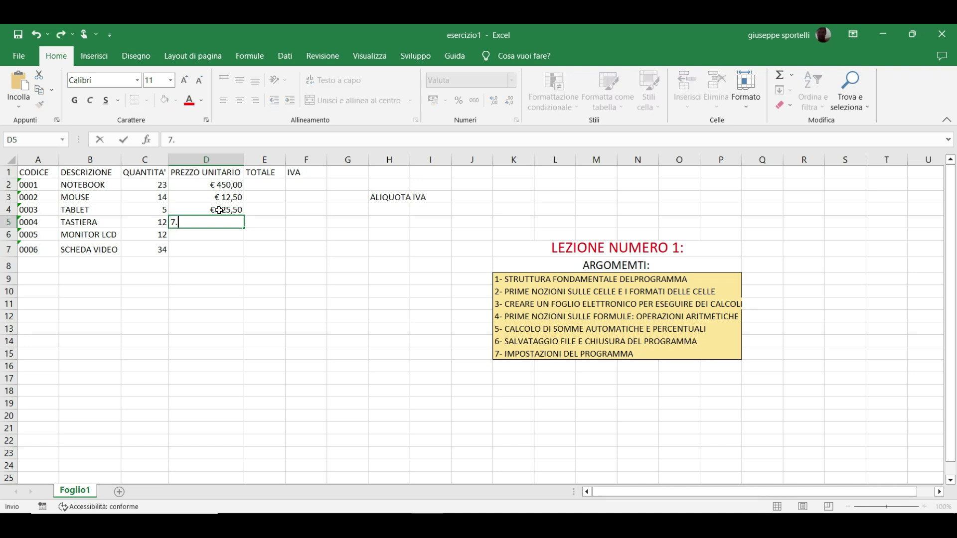
type("80")
key("Return")
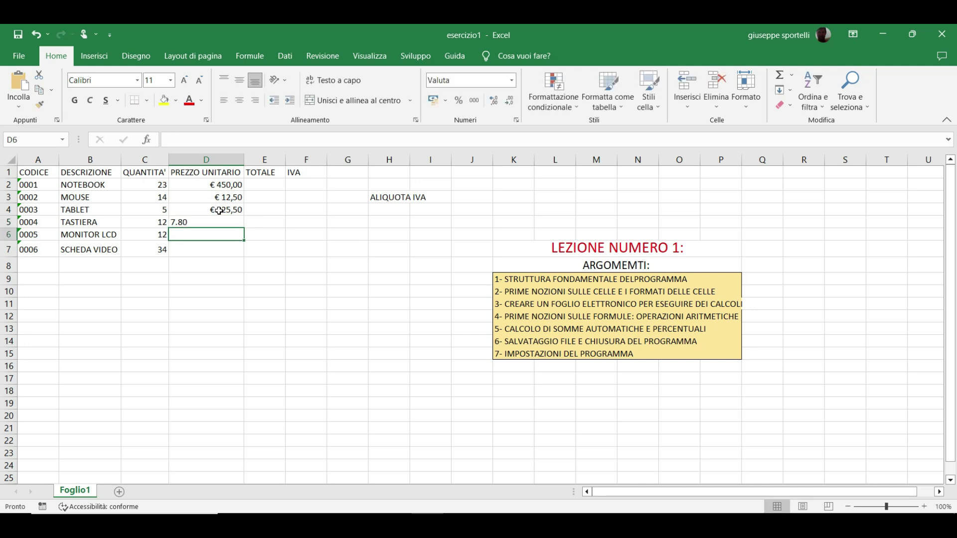
left_click(225, 222)
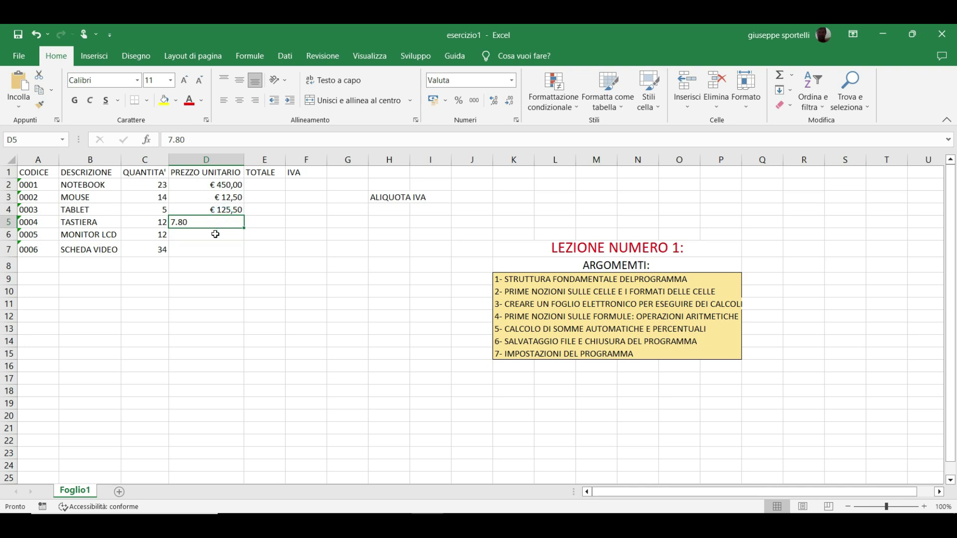
key("Delete")
type("7,80")
key("Return")
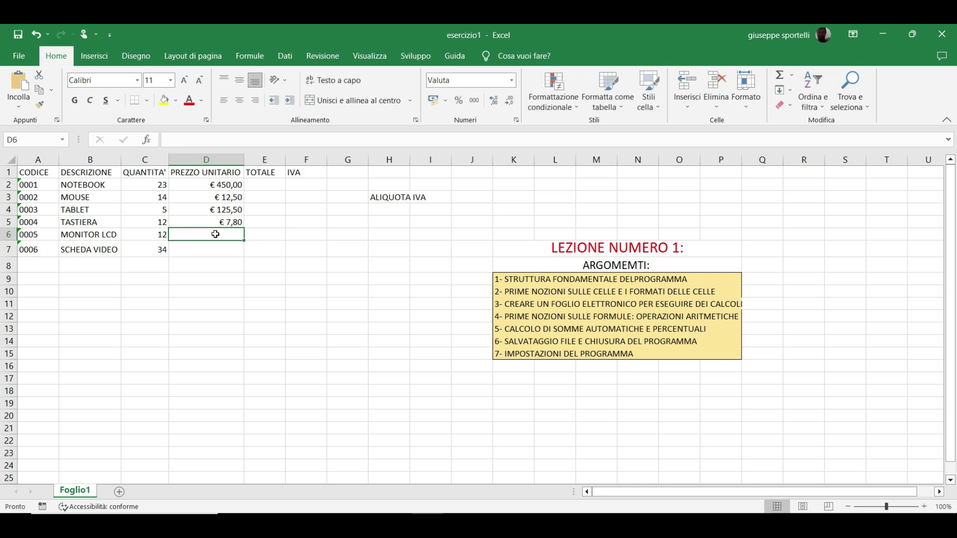
Enter prices 124 and 65,67 in D6 and D7, then select E2:E7
type("12")
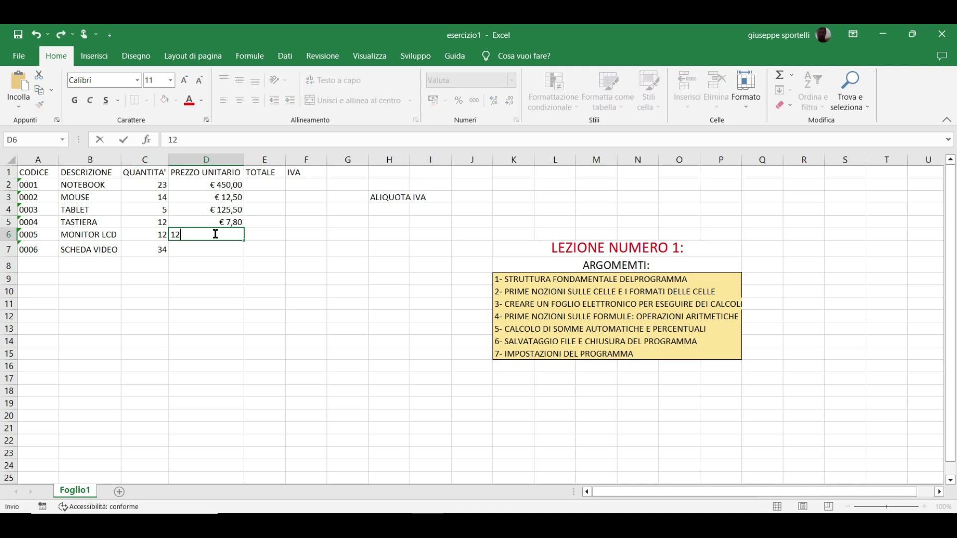
type("€ 124")
key("Return")
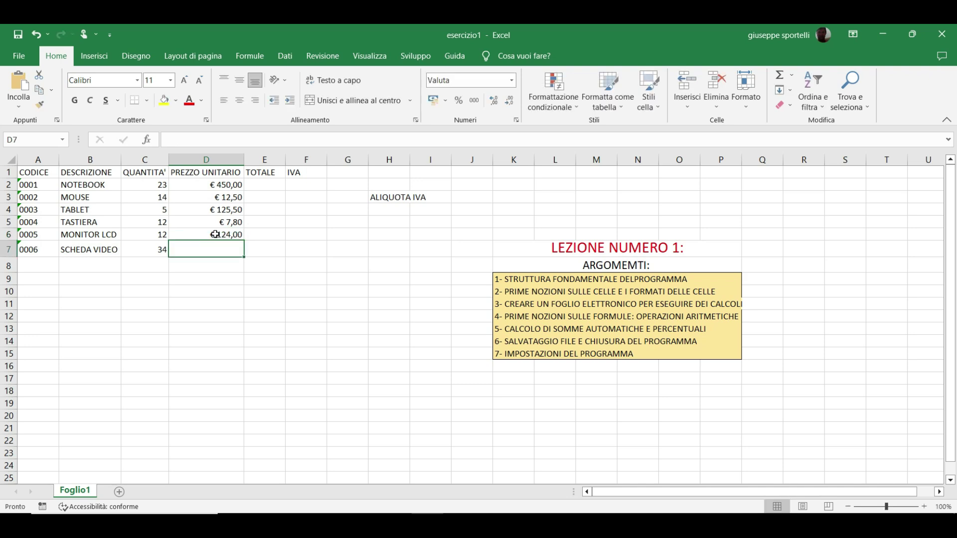
type("65,67")
key("Return")
key("Right")
key("Up")
key("Up")
key("Up")
key("Up")
key("Up")
key("Up")
key("Up")
key("Down")
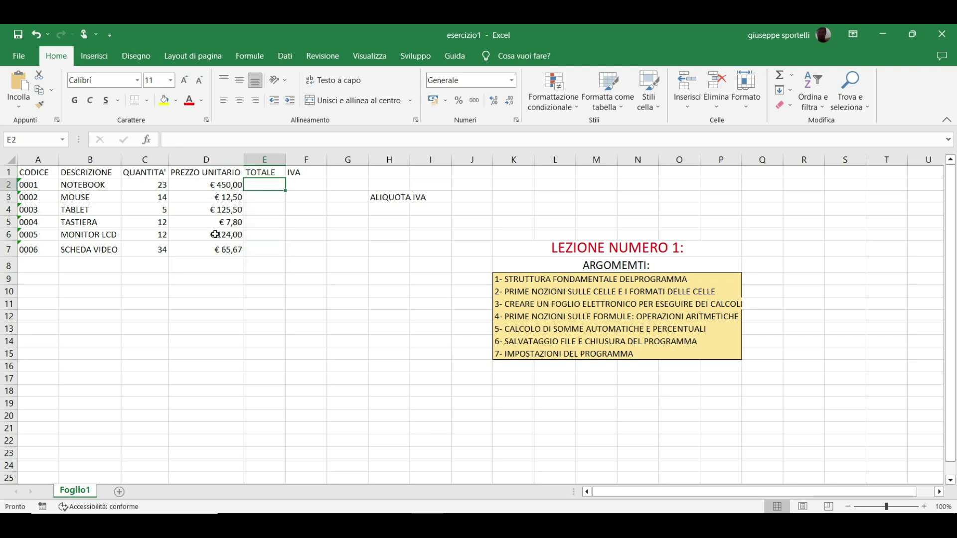
key("shift+Down")
key("shift+Down")
key("shift+Down")
key("shift+Down")
key("shift+Down")
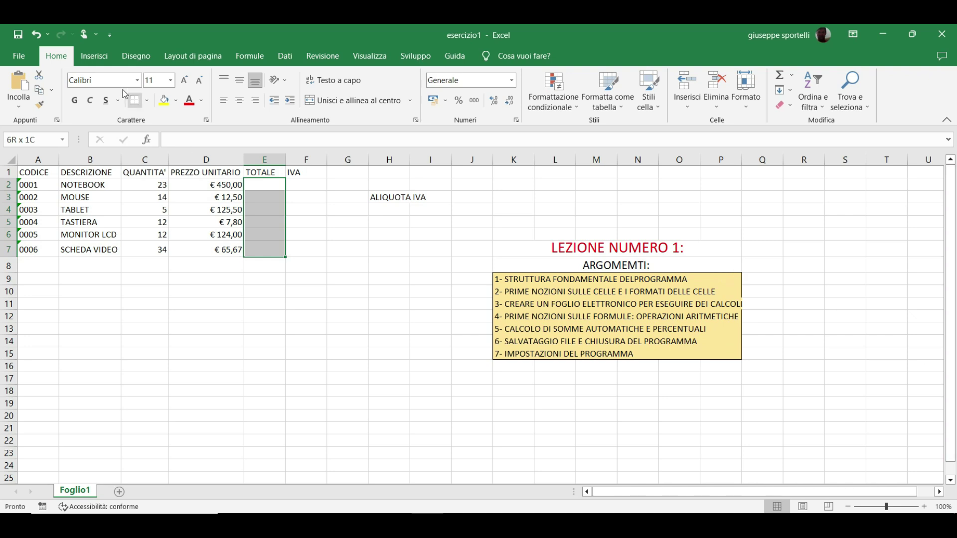
Format TOTALE cells E2:E7 as Valuta (€, 2 decimals) through Formato celle
right_click(257, 214)
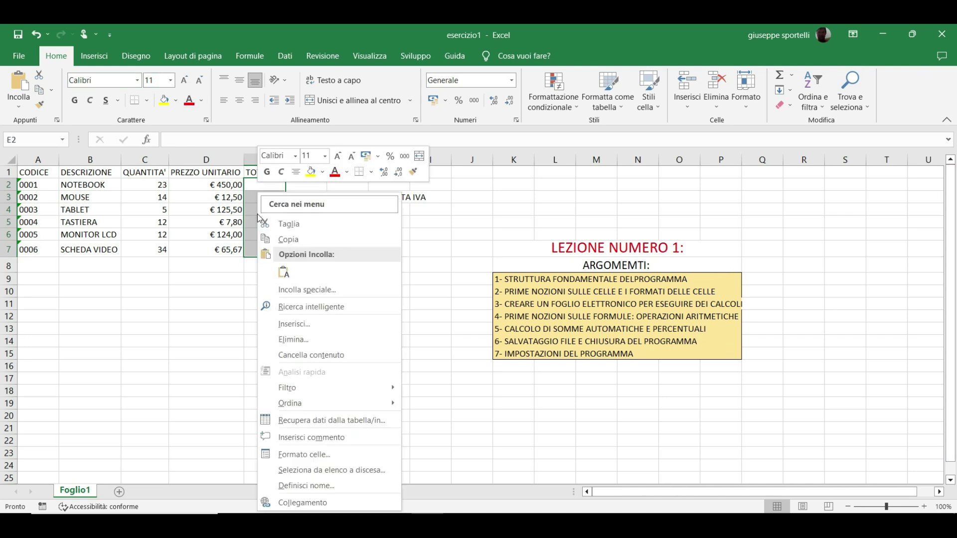
mouse_move(329, 403)
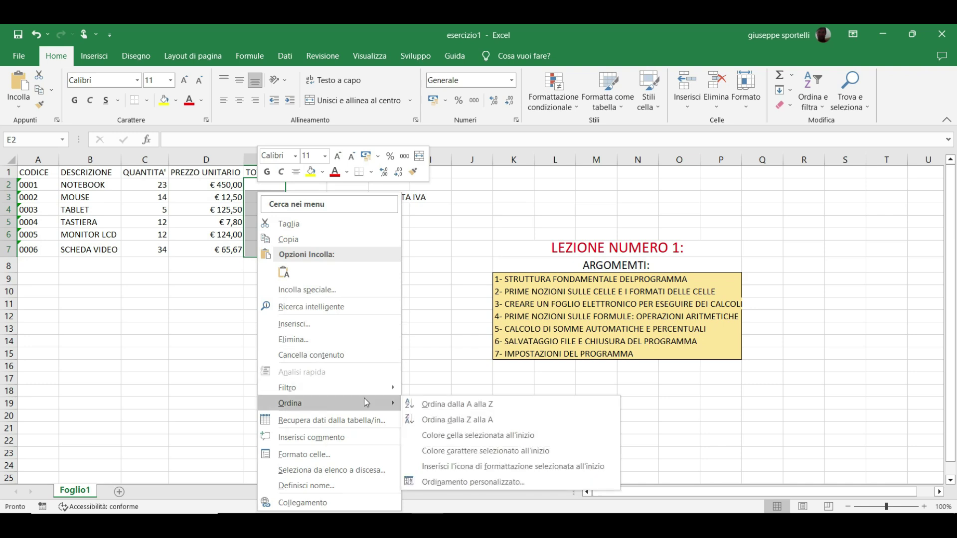
left_click(372, 454)
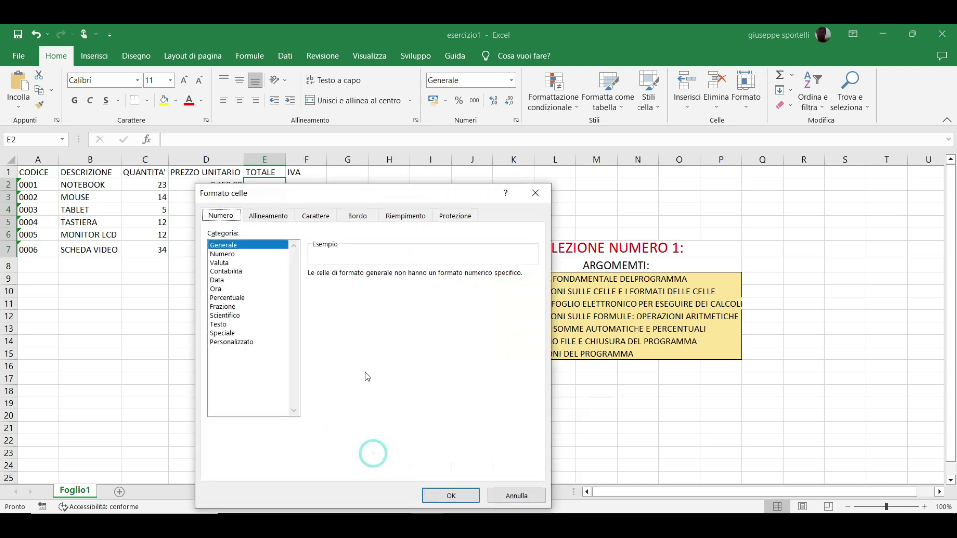
left_click(220, 263)
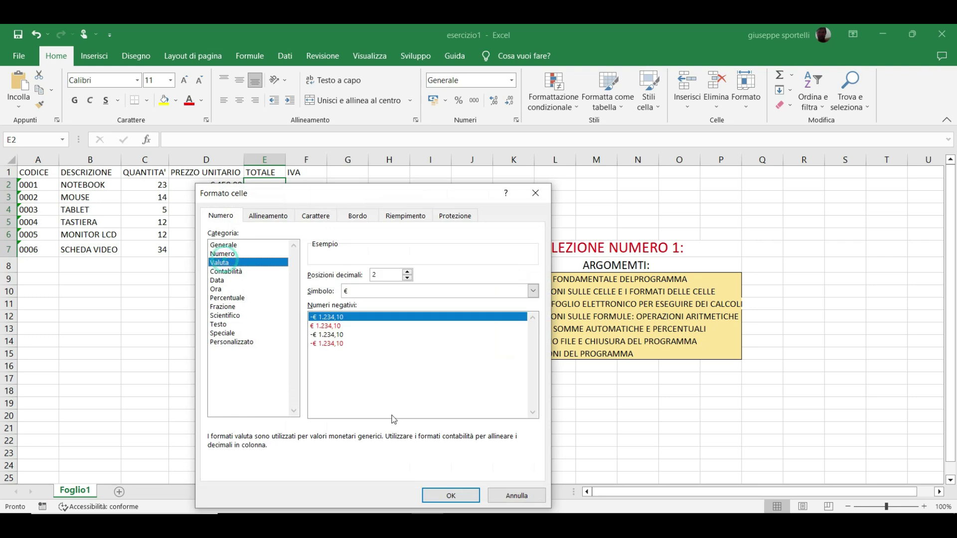
left_click(450, 496)
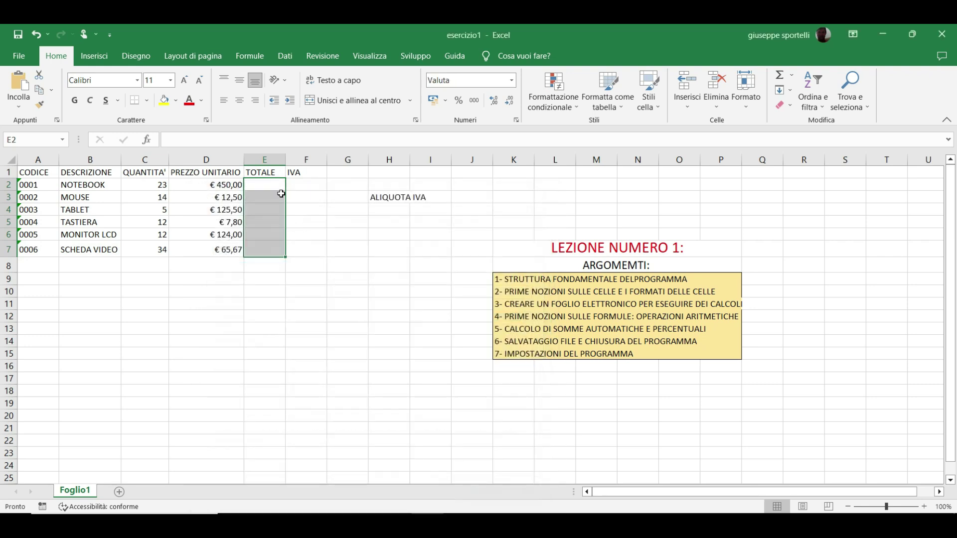
left_click(273, 194)
left_click(264, 183)
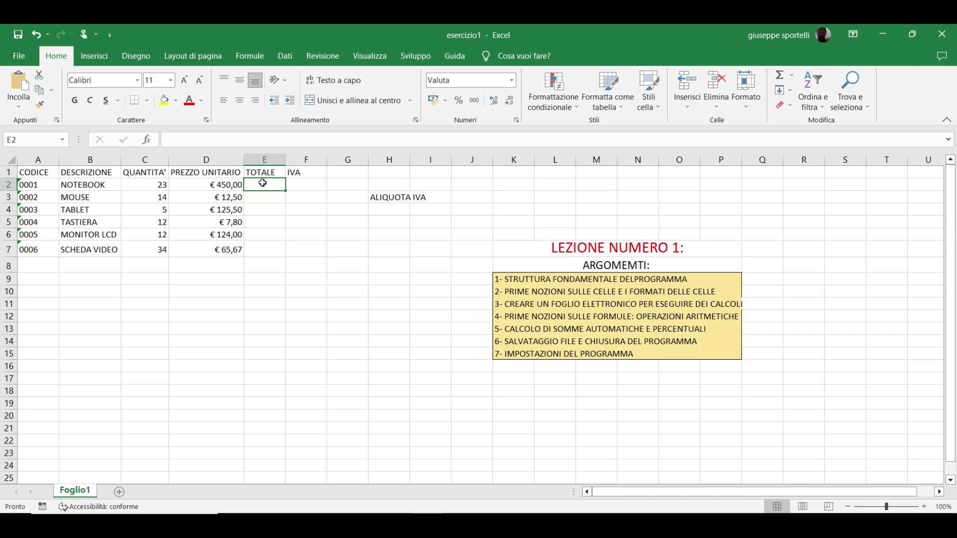
Enter =C2*D2 in E2 (€ 10.350,00) and =C3*D3 in E3 for NOTEBOOK and MOUSE totals
left_click(153, 182)
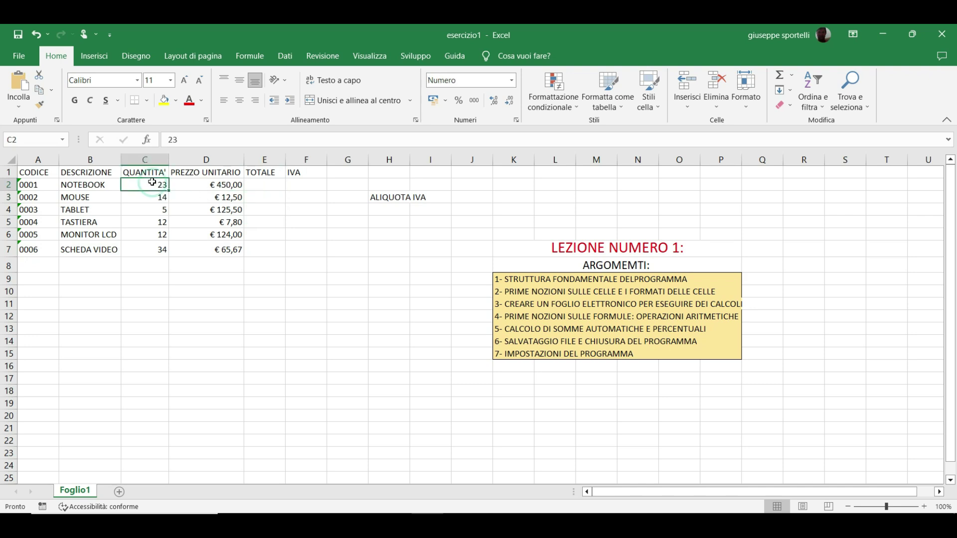
left_click(202, 187)
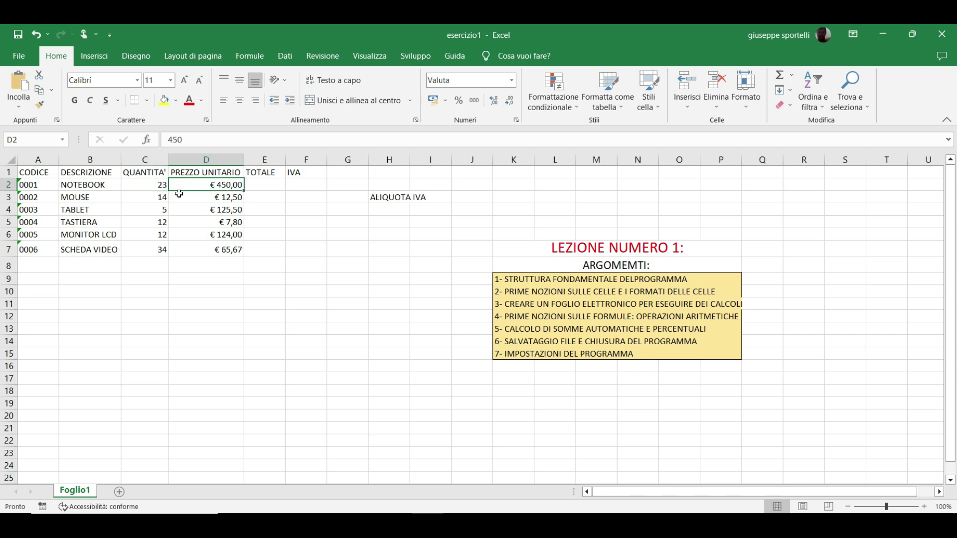
left_click(153, 195)
left_click(212, 197)
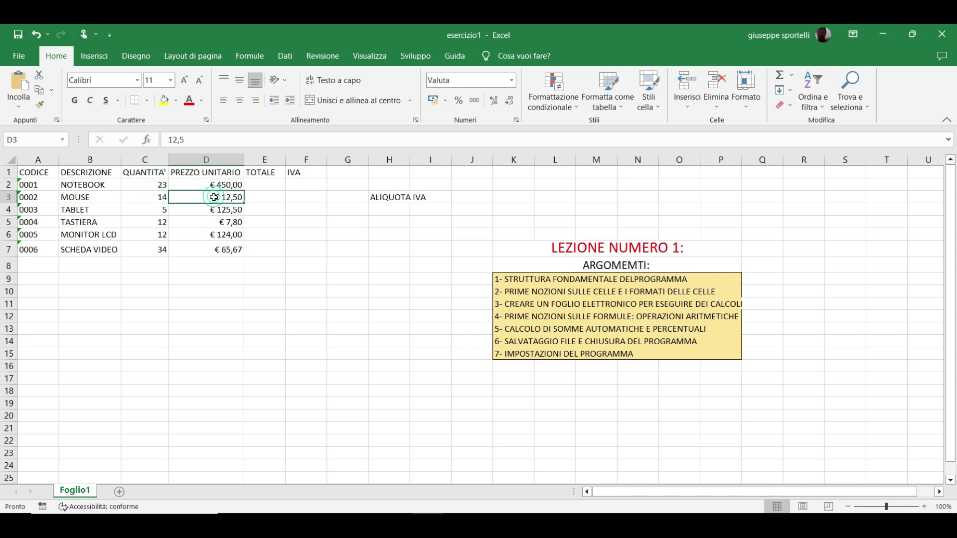
left_click(258, 184)
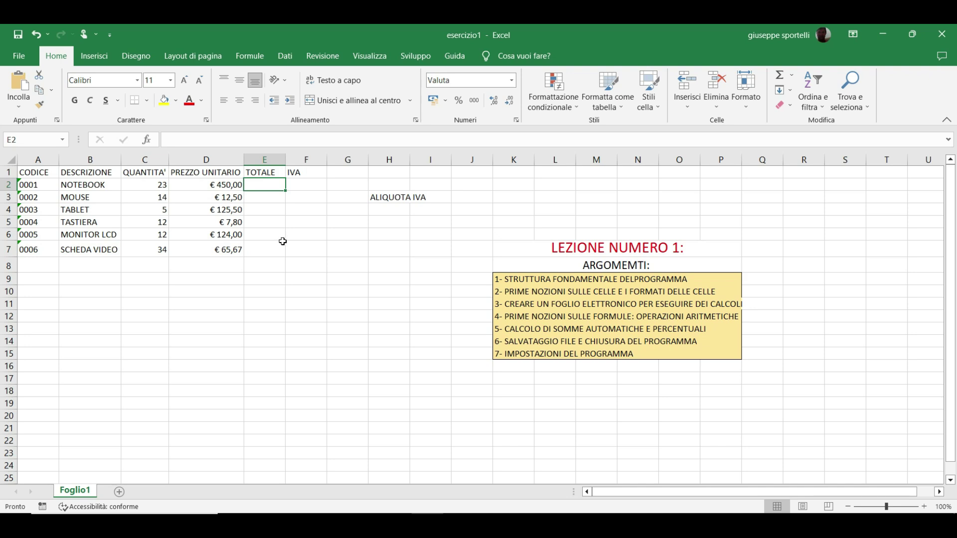
type("=")
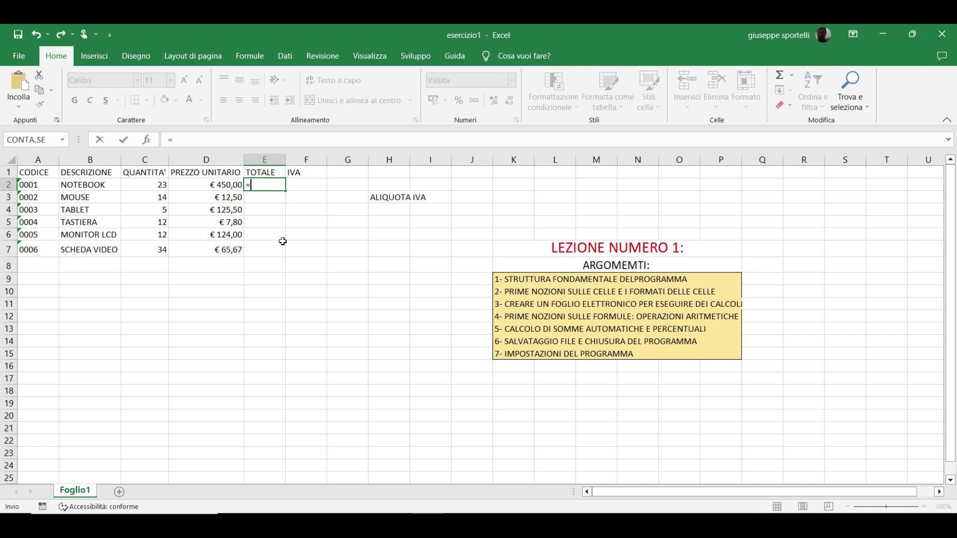
type("C2")
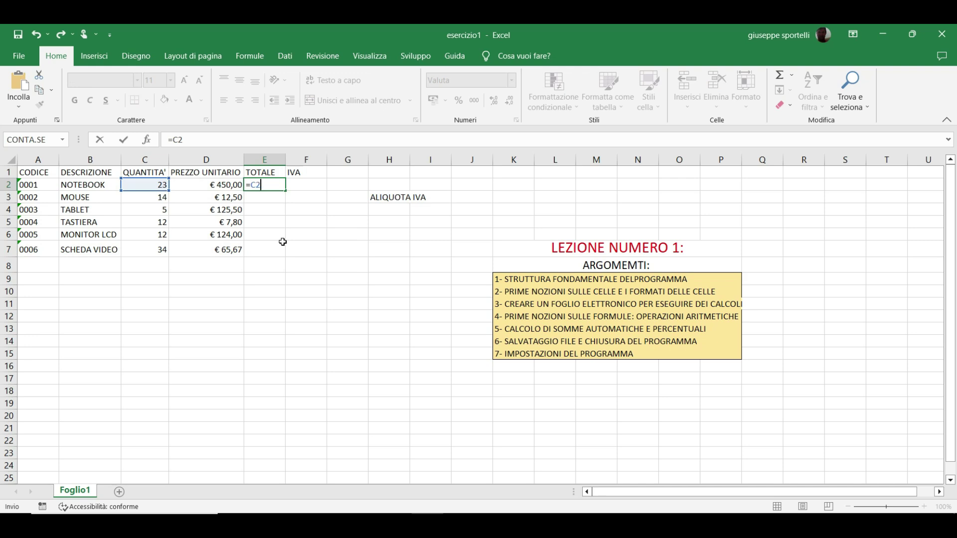
type("*D2")
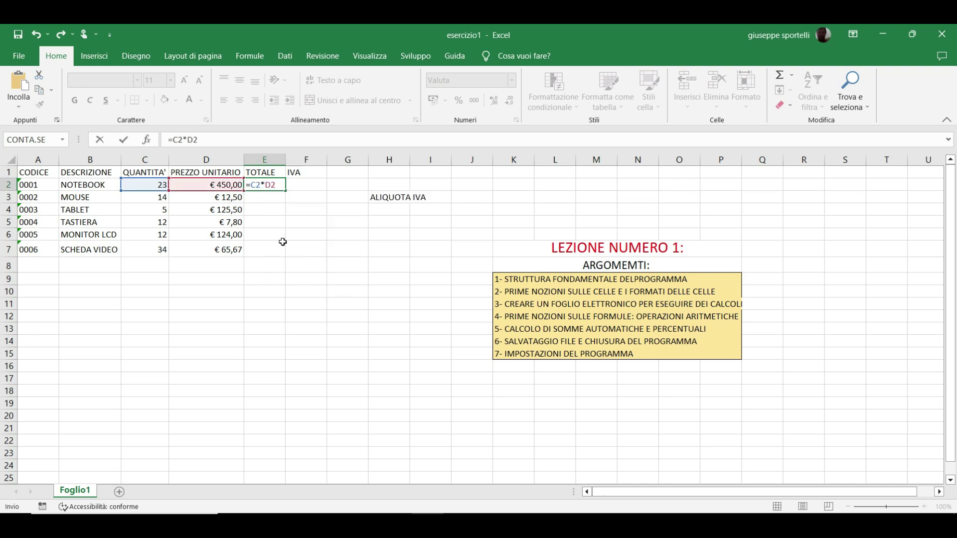
key("Return")
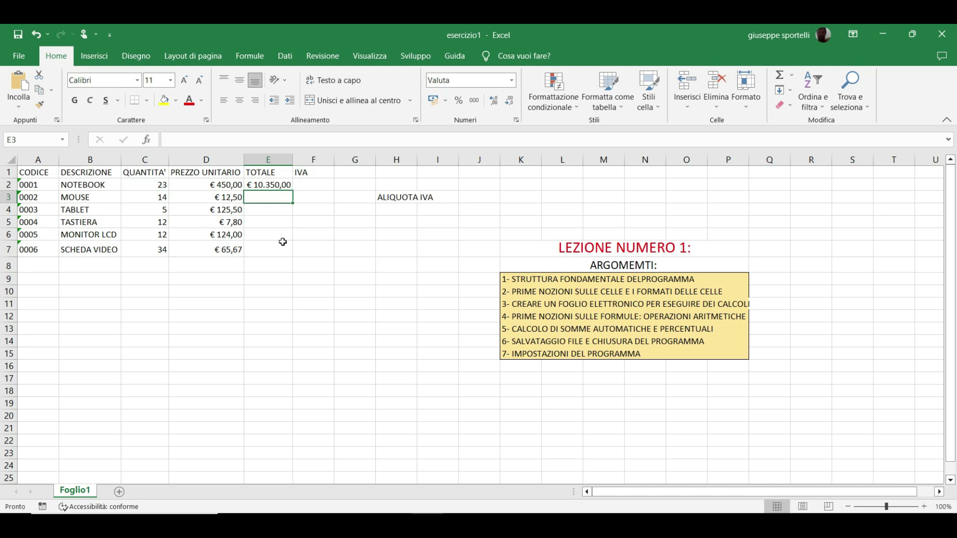
key("Up")
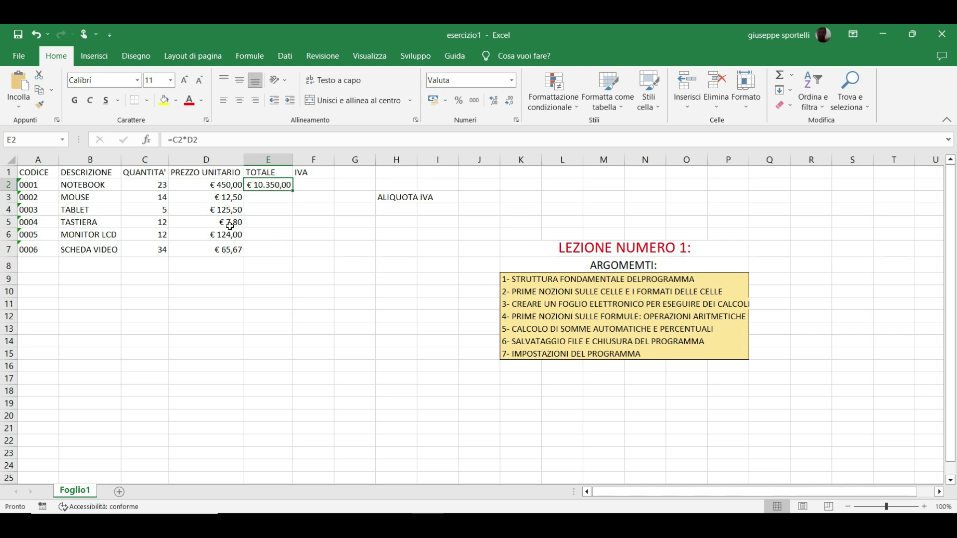
left_click(270, 200)
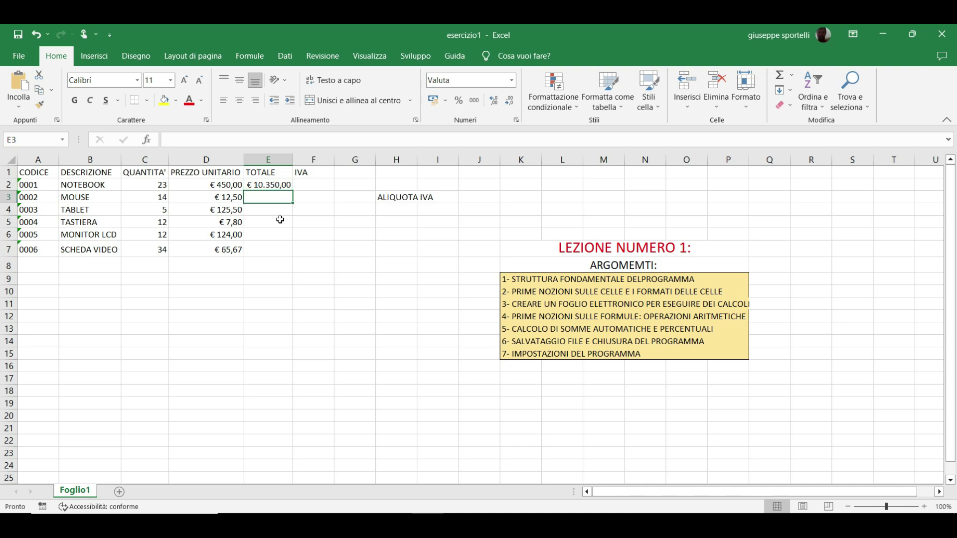
type("=")
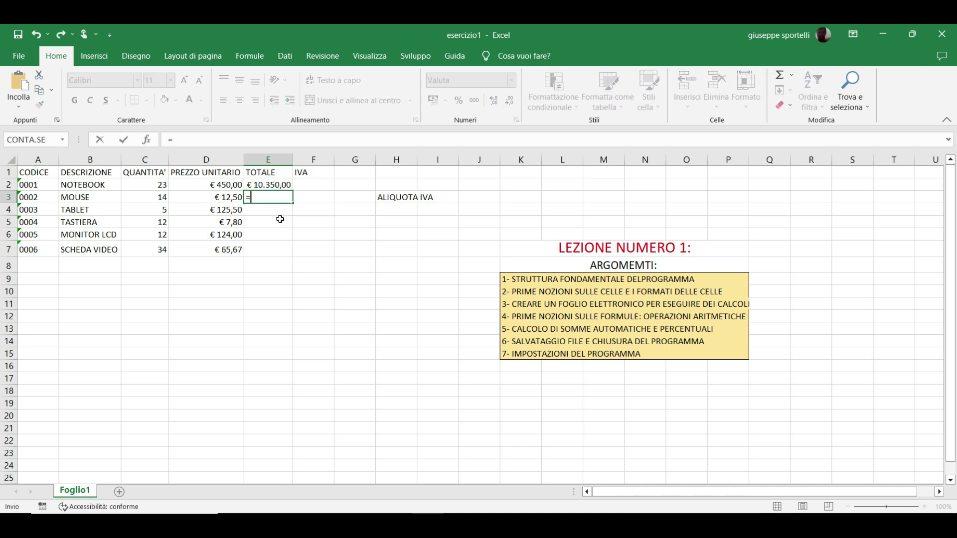
type("C3*")
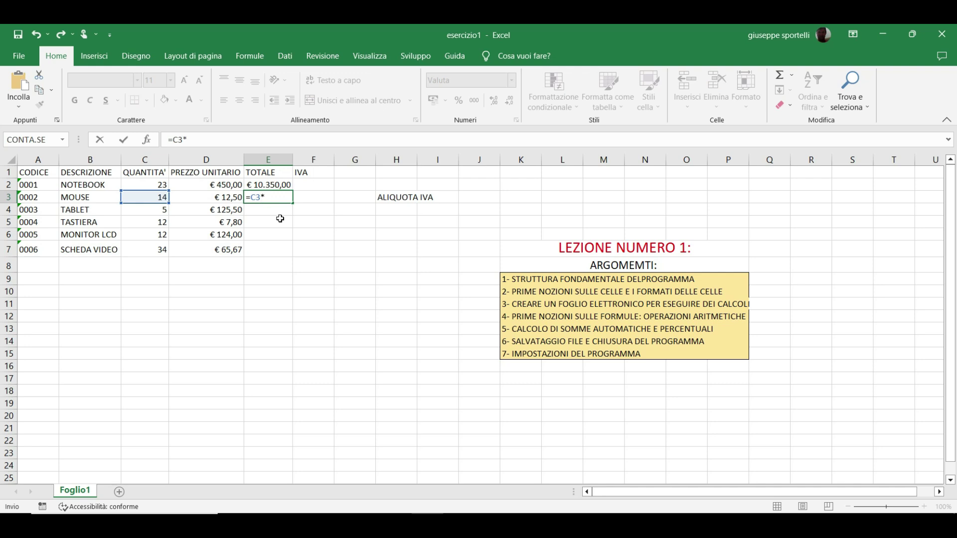
type("D")
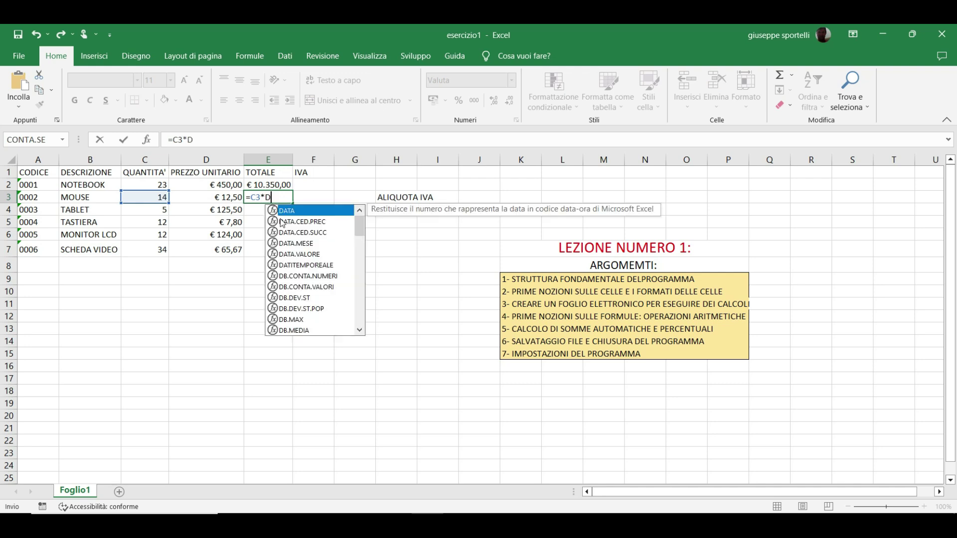
type("3")
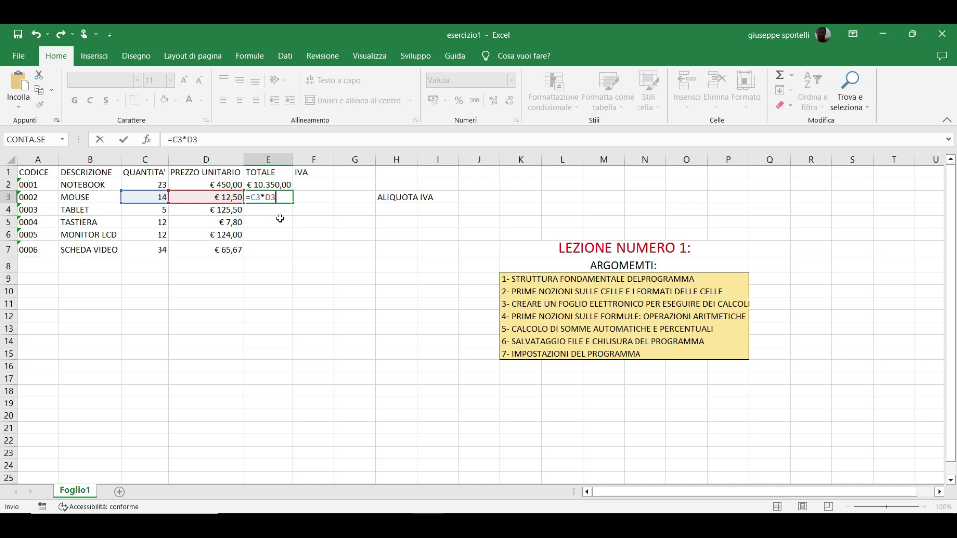
key("Return")
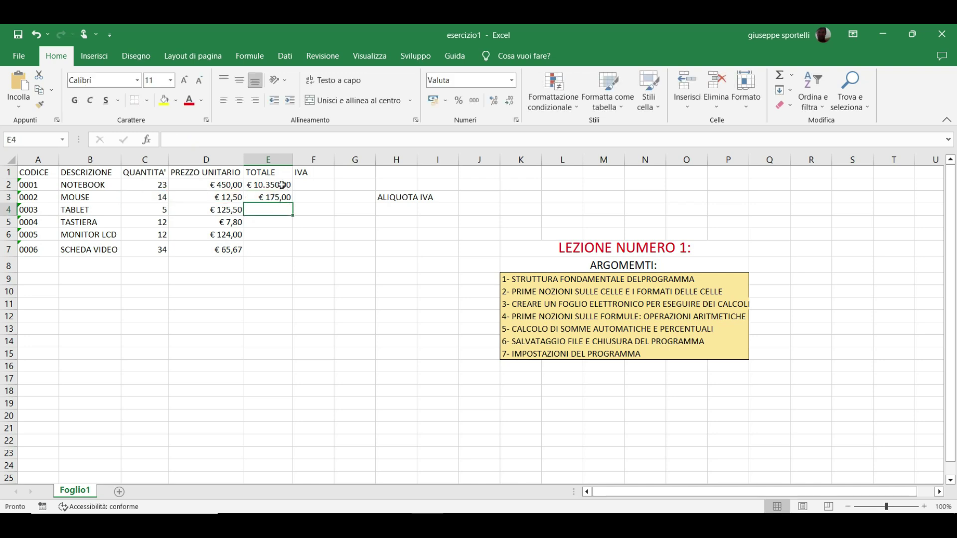
Copy E2's formula into E4:E7, giving € 627,50, € 93,60, € 1.488,00 and € 2.232,78
left_click(274, 197)
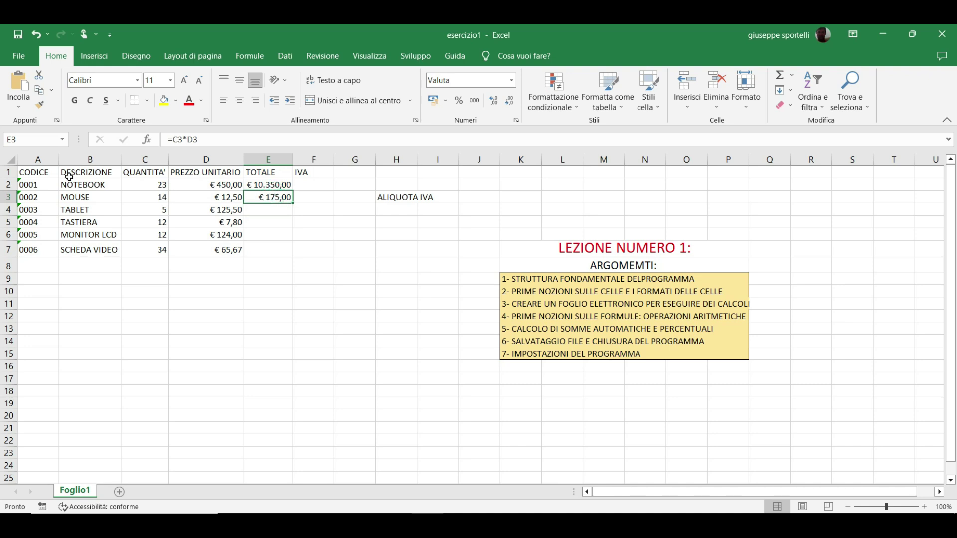
left_click(271, 185)
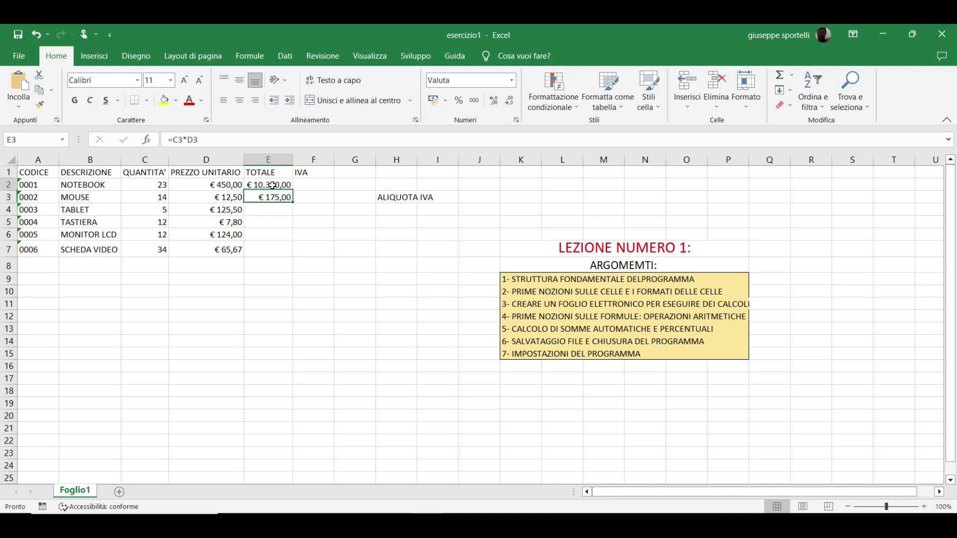
left_click(39, 92)
left_click_drag(272, 210, 277, 256)
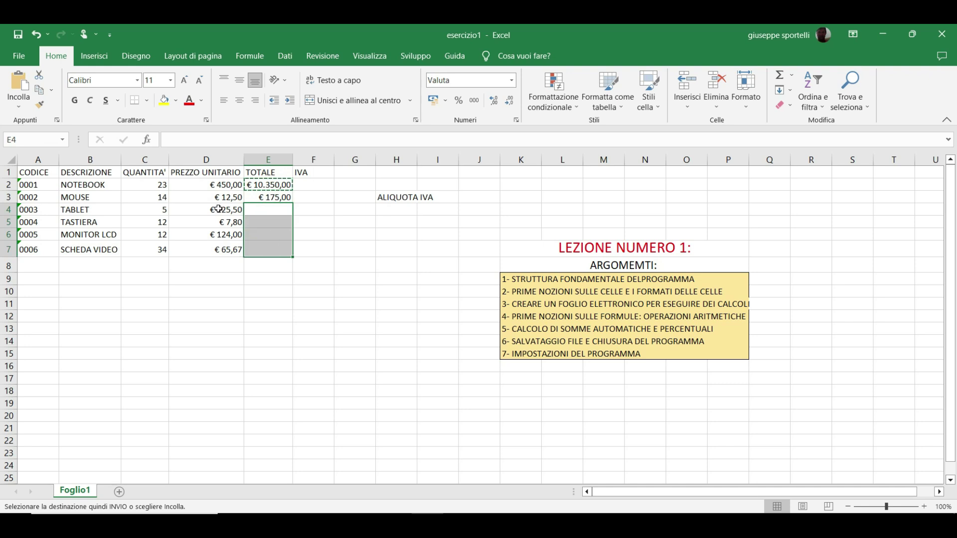
left_click(27, 93)
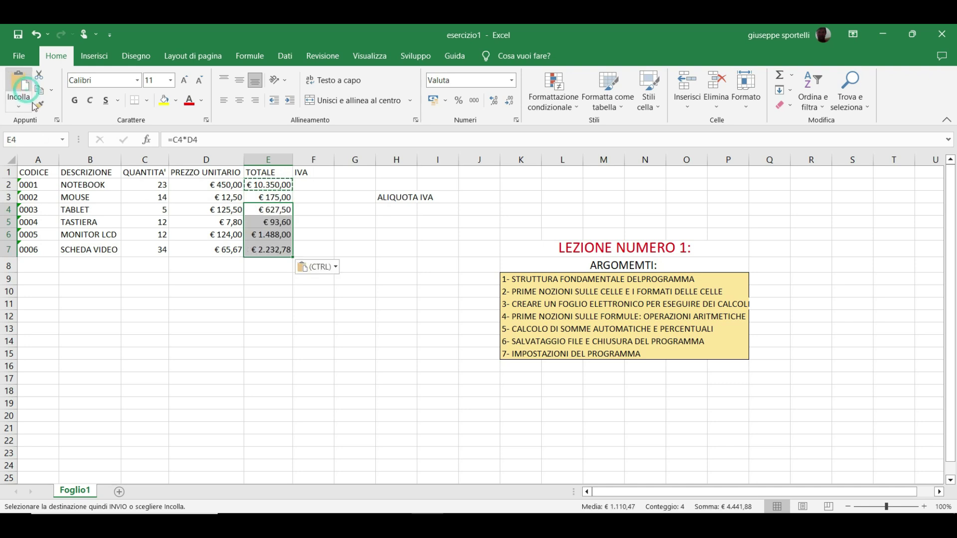
left_click(260, 274)
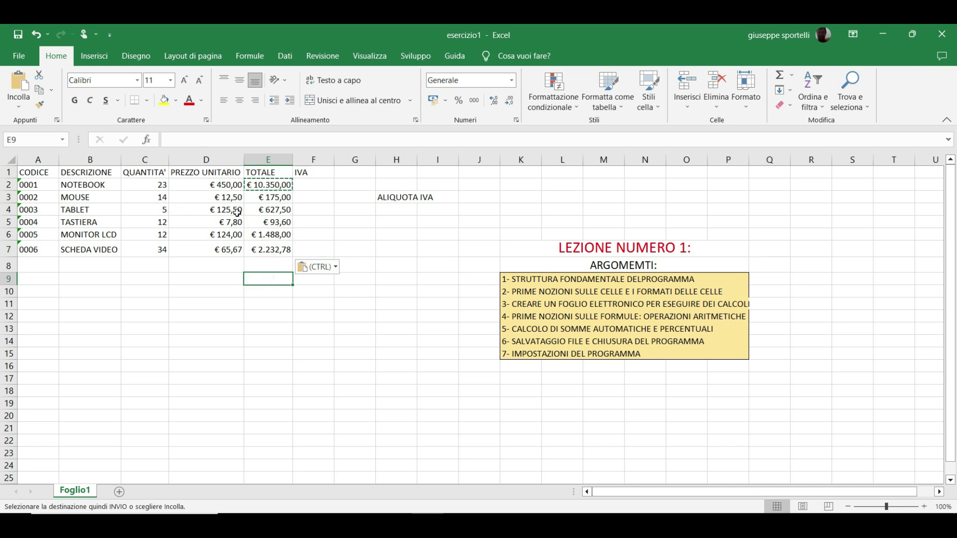
Apply the Valuta format (€, 2 decimals) to IVA cells F2:F7 through Formato celle
left_click(325, 185)
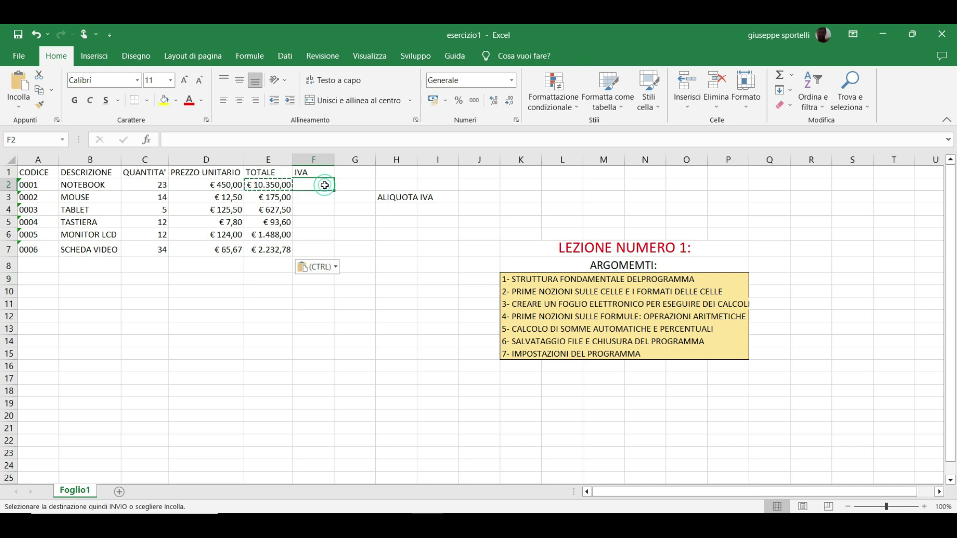
left_click_drag(326, 192, 323, 250)
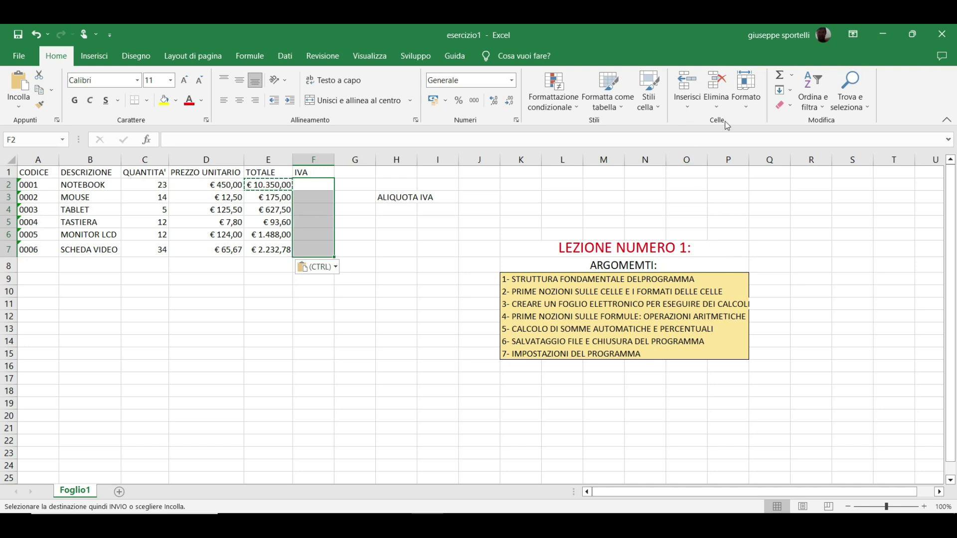
left_click(745, 107)
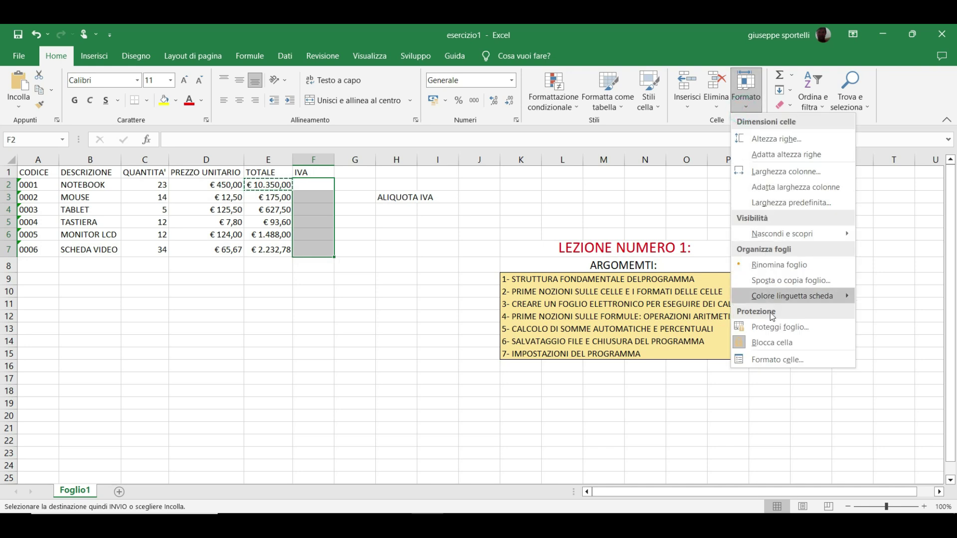
left_click(784, 360)
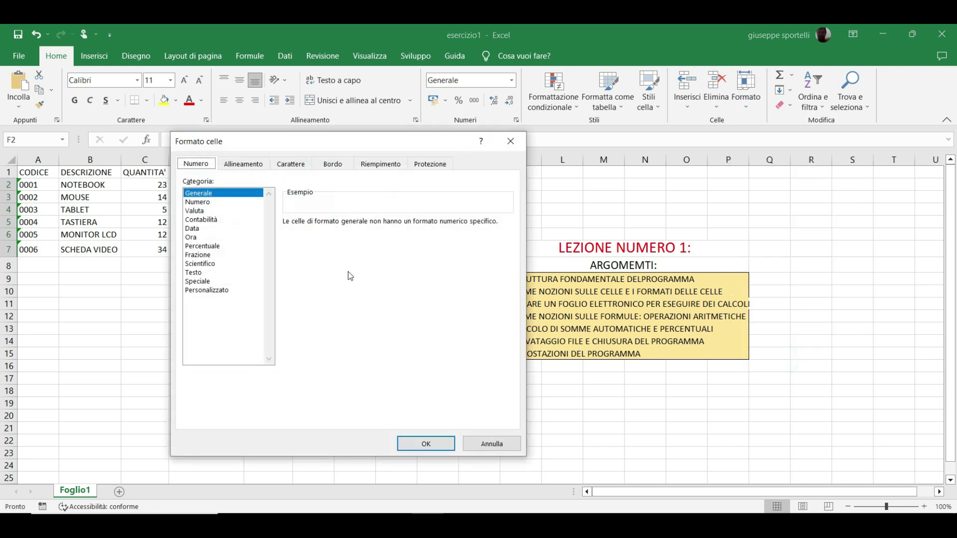
left_click(190, 211)
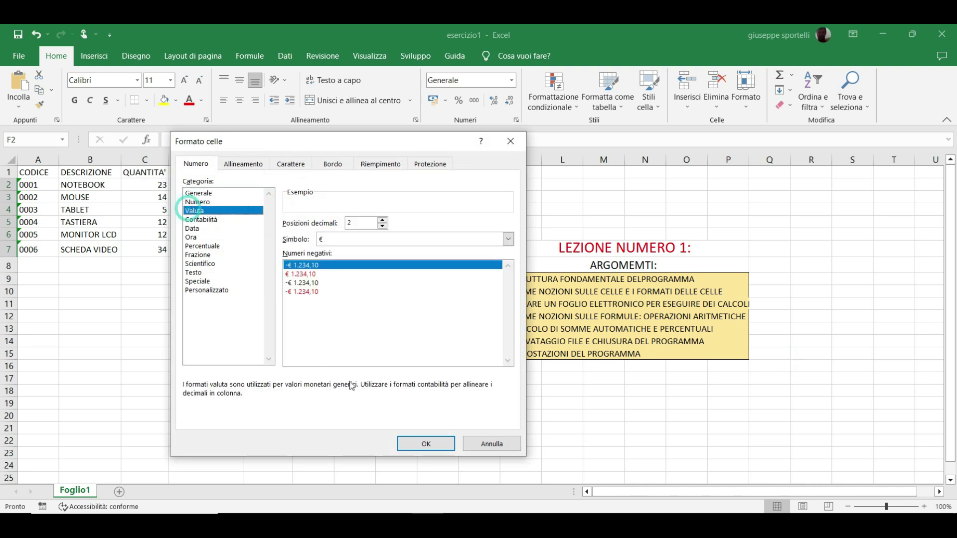
left_click(406, 442)
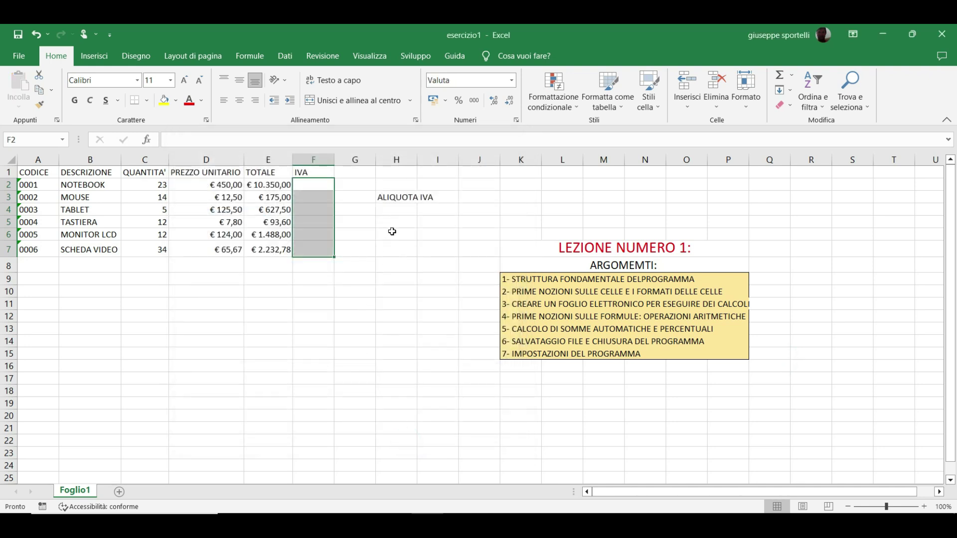
left_click_drag(399, 211, 431, 211)
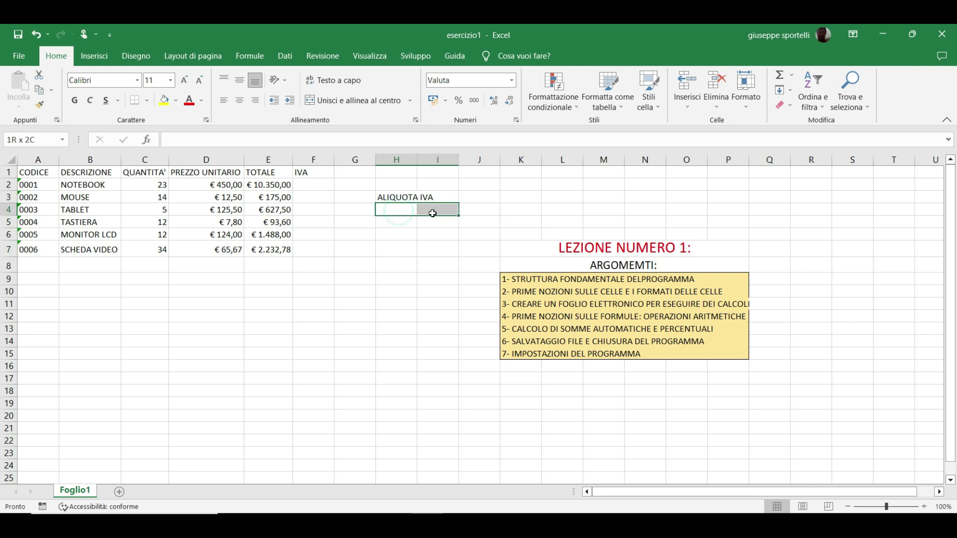
Merge and centre H4:I4, then H3:I3 so ALIQUOTA IVA spans both columns
left_click(335, 101)
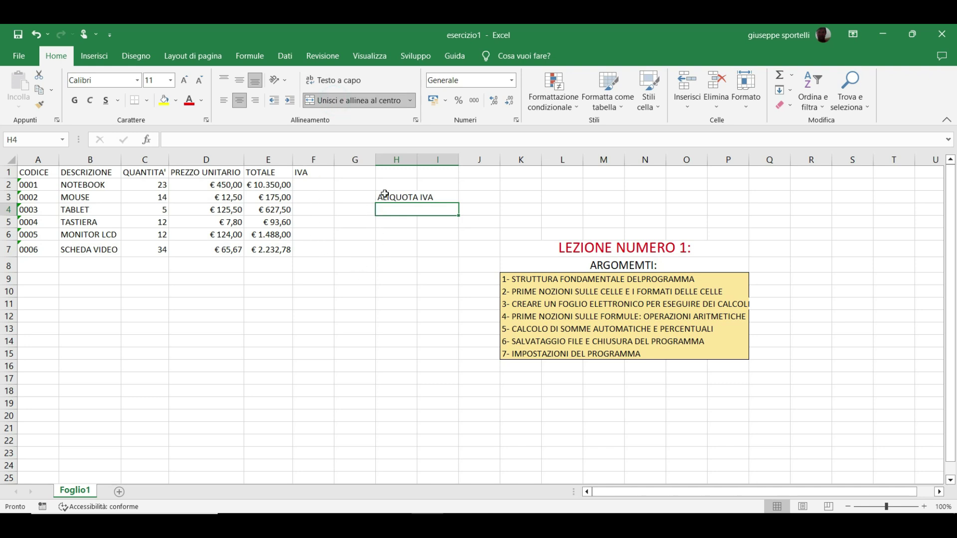
left_click_drag(382, 197, 445, 197)
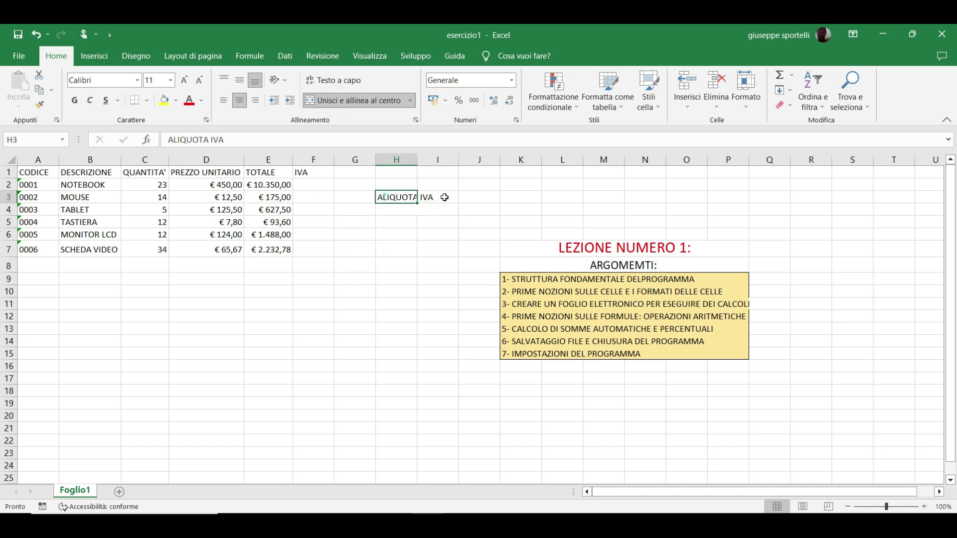
left_click(348, 99)
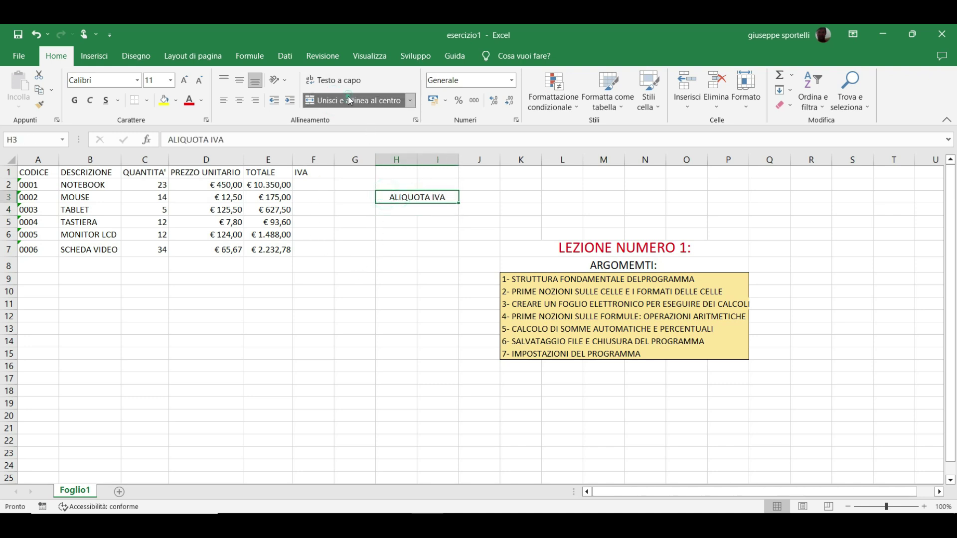
left_click(395, 213)
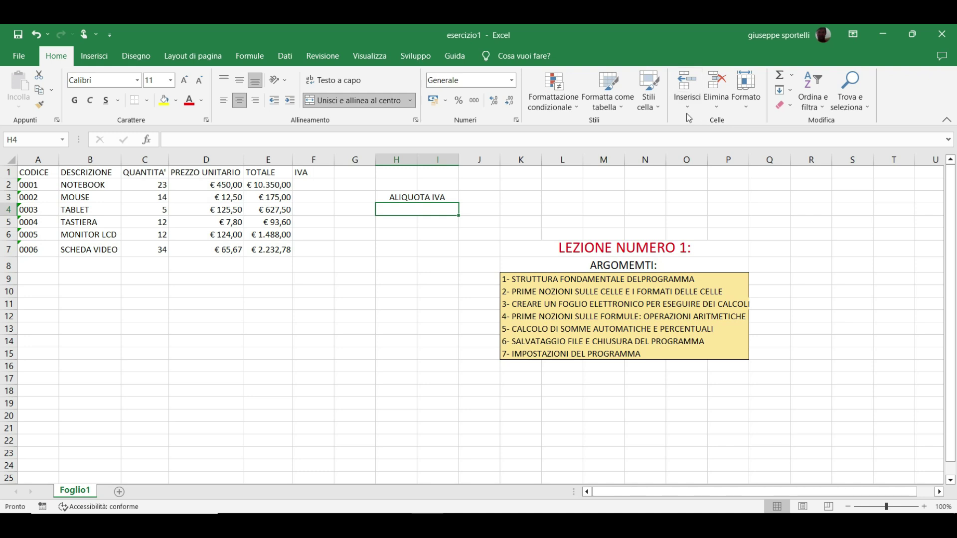
Format H4 as Percentuale with 0 decimals and enter the 22% VAT rate
left_click(742, 113)
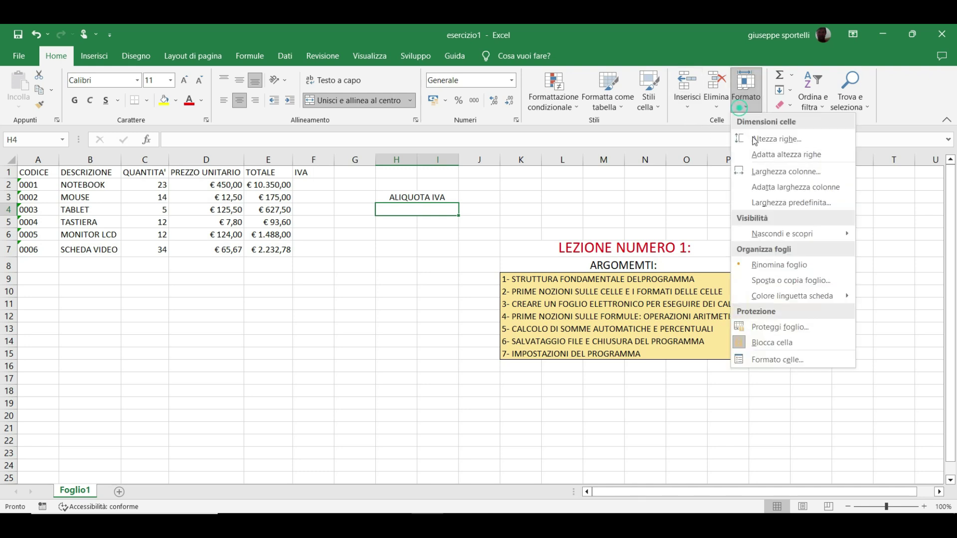
left_click(747, 358)
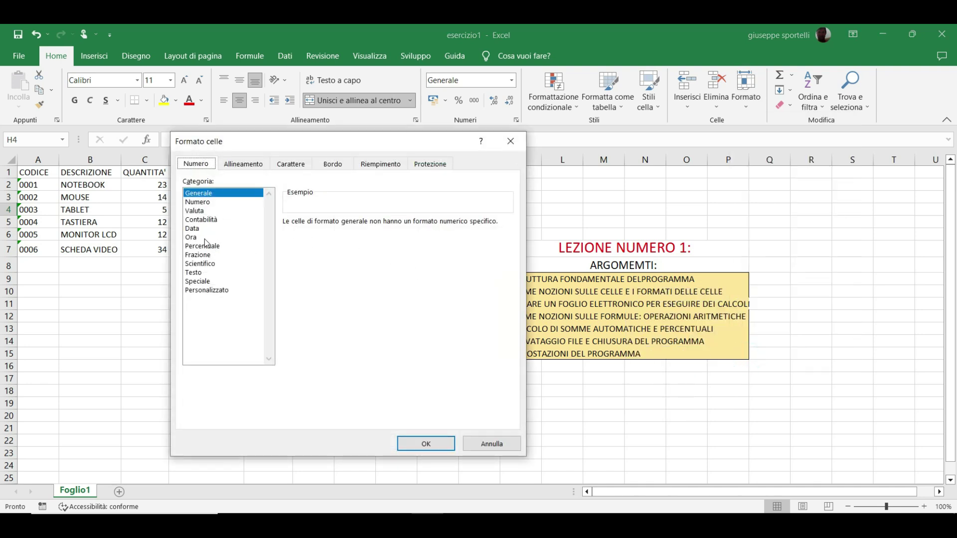
left_click(212, 246)
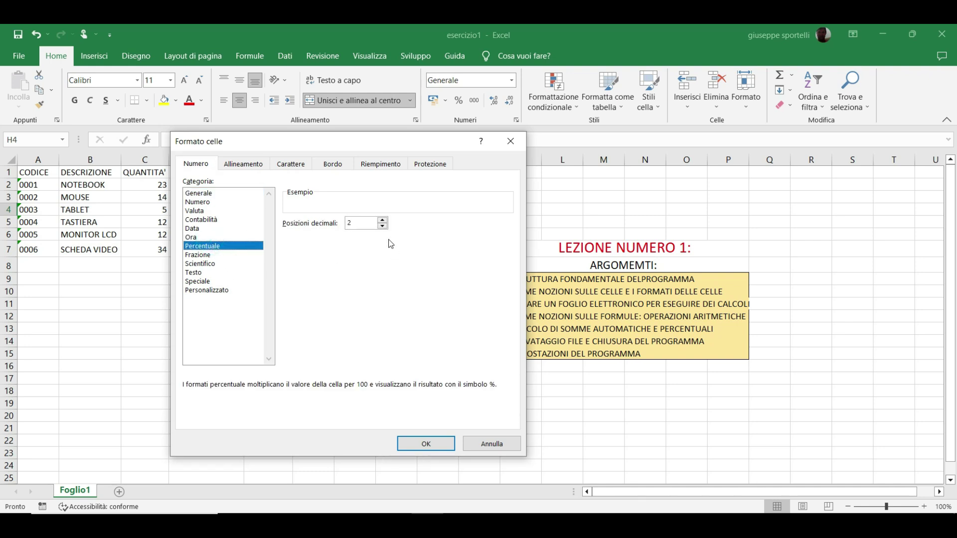
double_click(353, 222)
key("Return")
type("22")
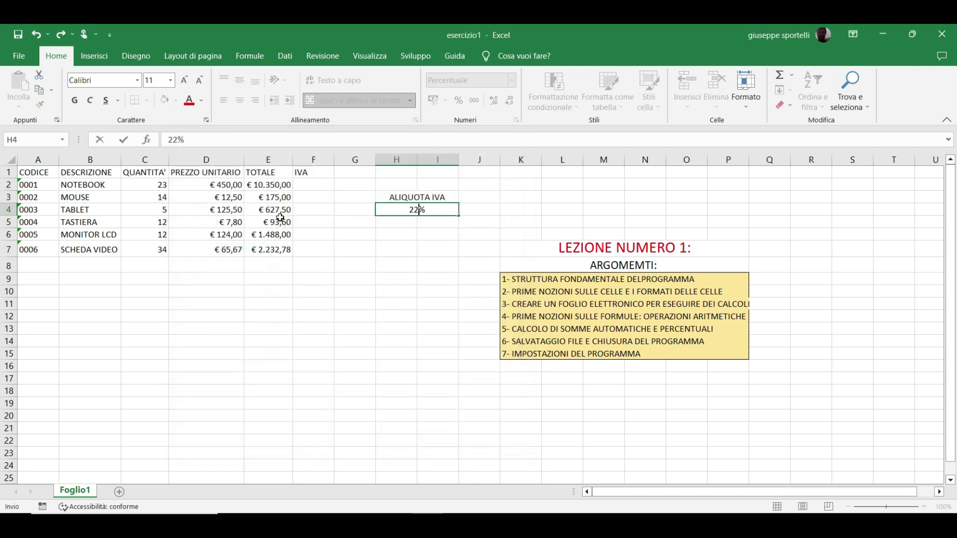
key("Return")
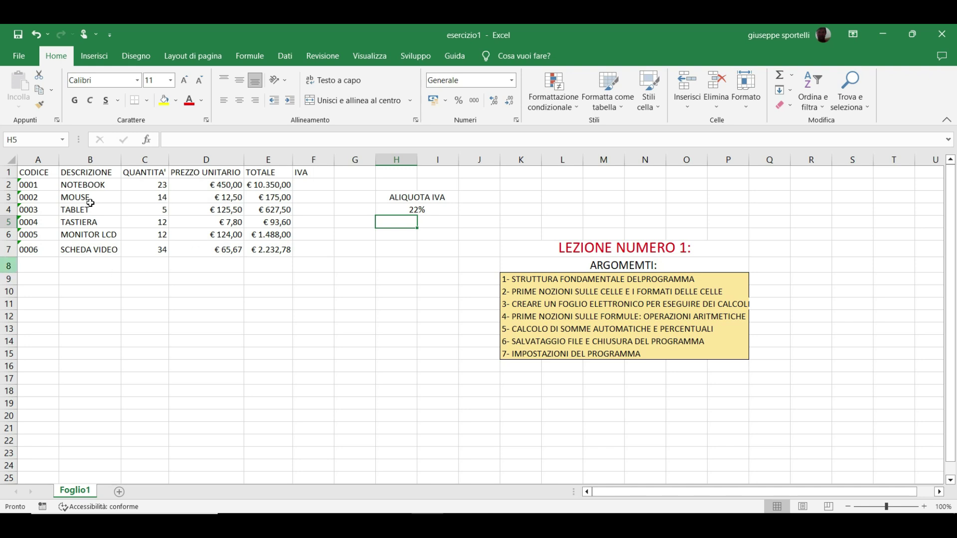
Enter =E2*H4 in F2 to get the NOTEBOOK VAT of € 2.277,00
left_click(309, 186)
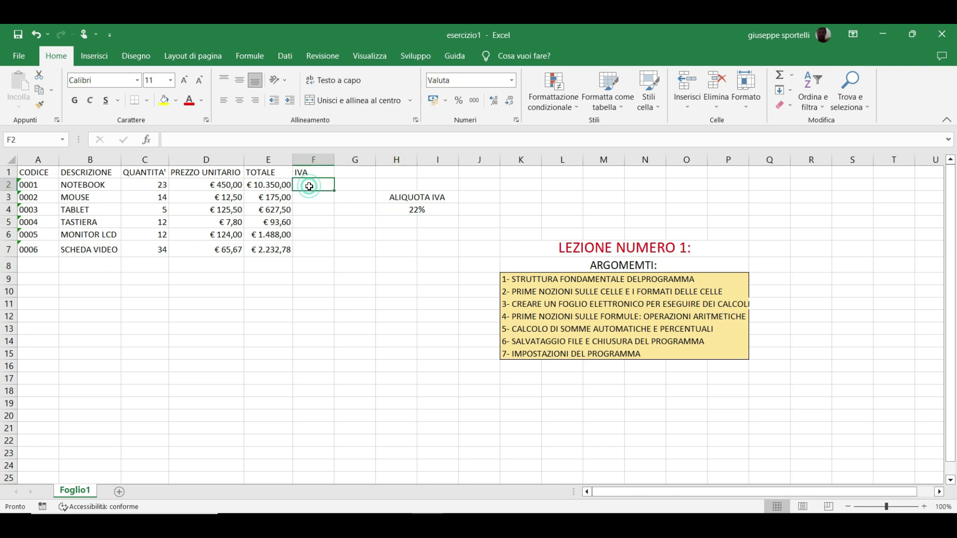
left_click(264, 185)
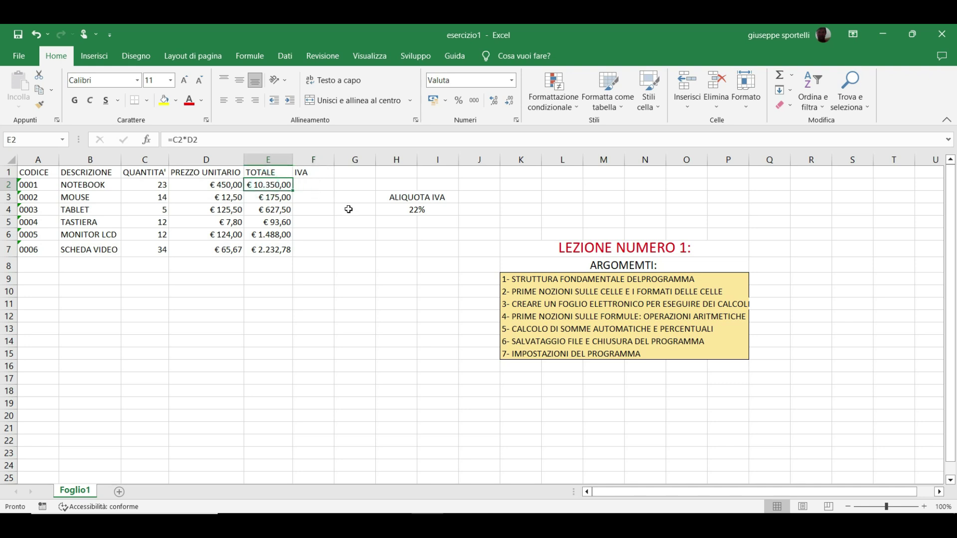
left_click(409, 209)
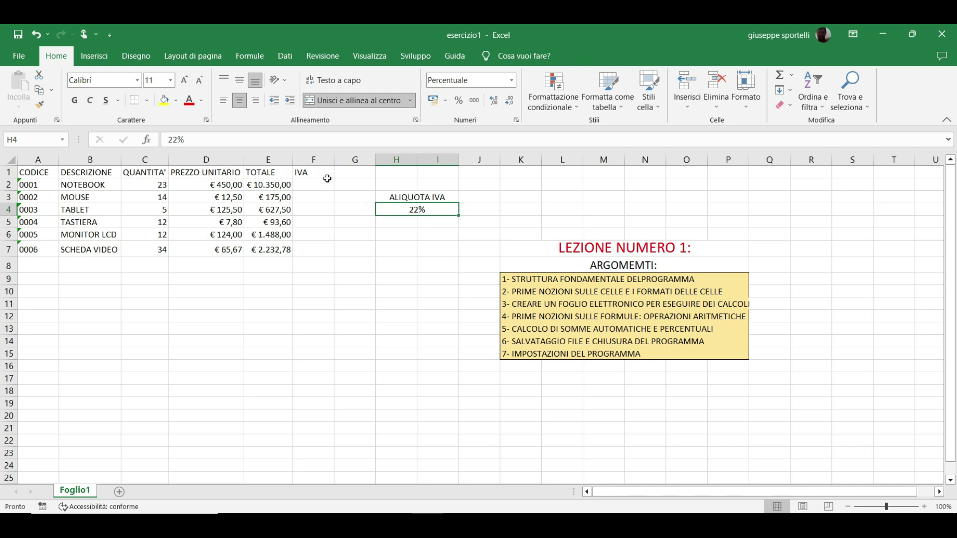
left_click(308, 187)
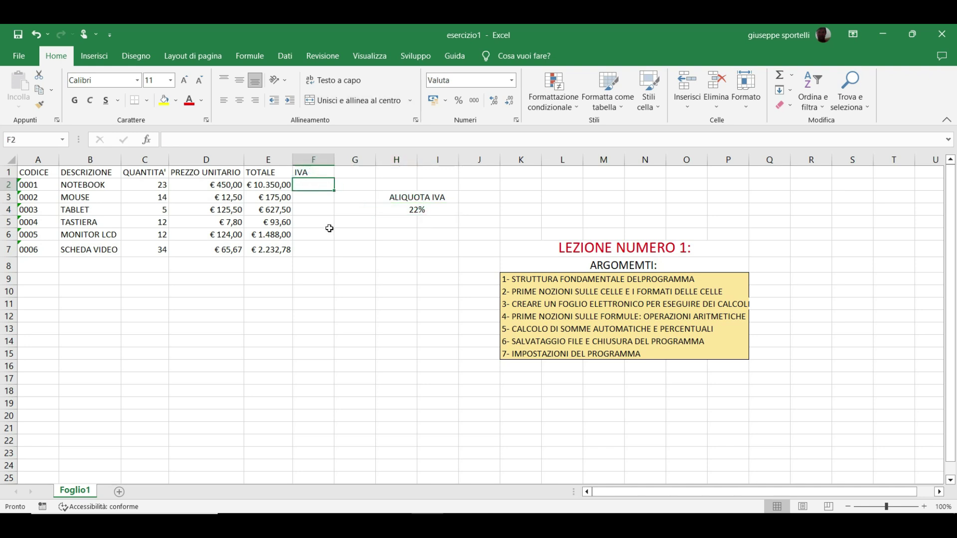
type("=")
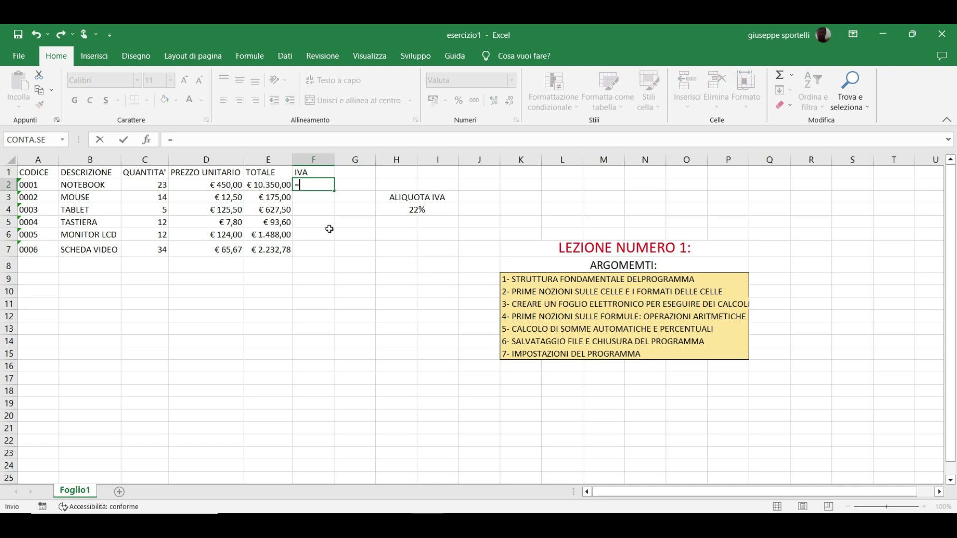
left_click(279, 185)
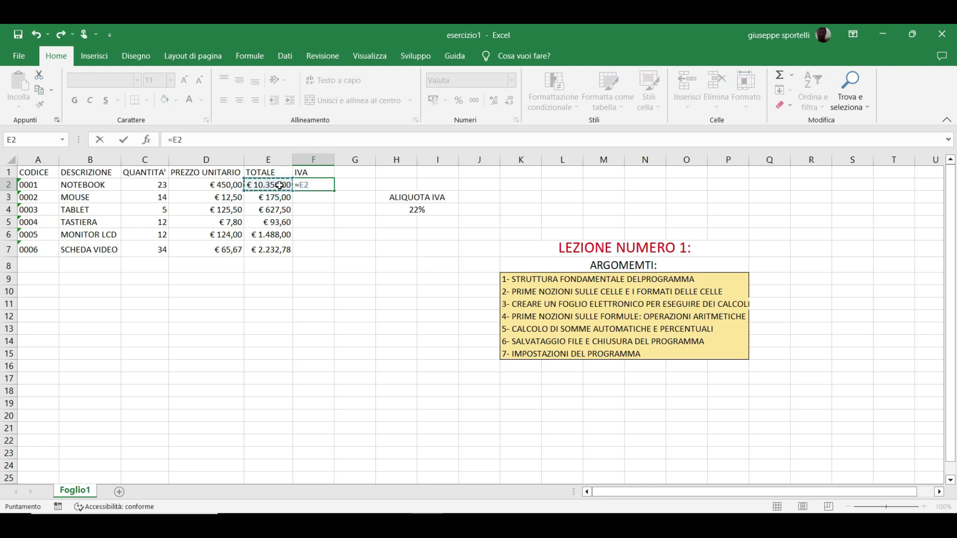
type("*")
left_click(423, 213)
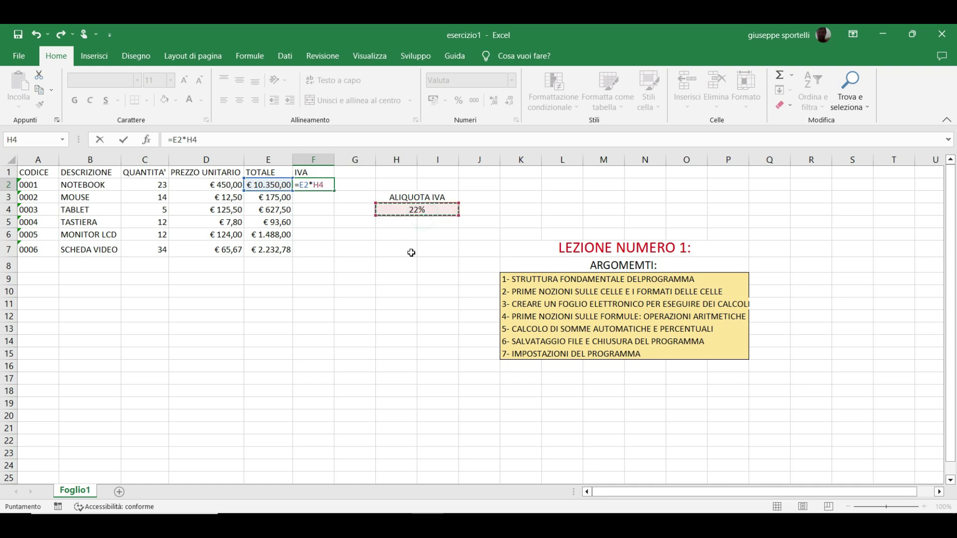
key("Return")
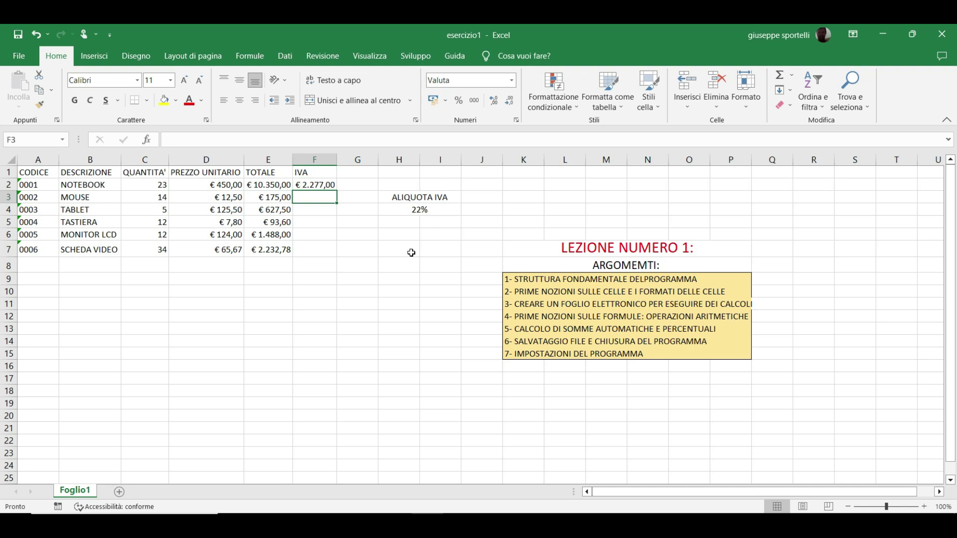
key("Up")
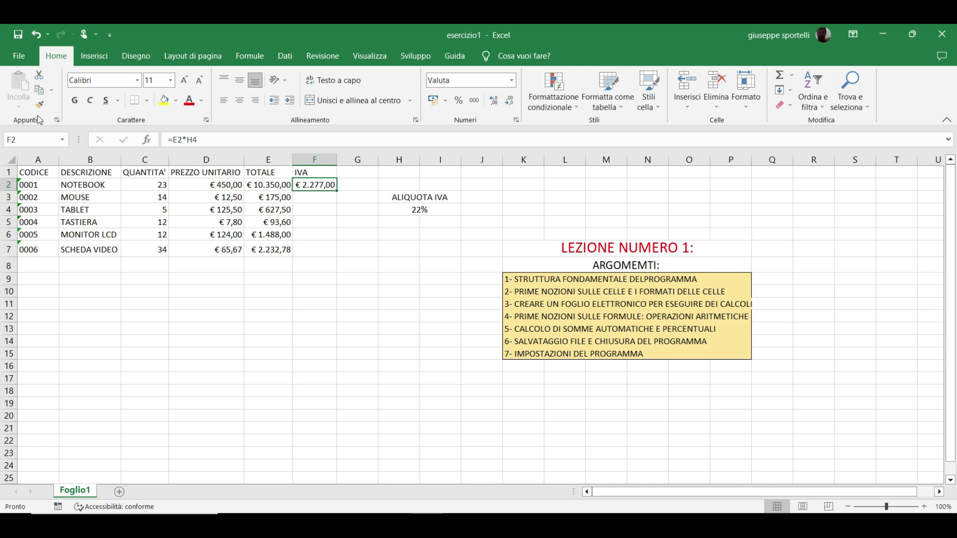
Paste F2's VAT formula into F3:F7, which shows € 0,00 in every row
left_click(39, 90)
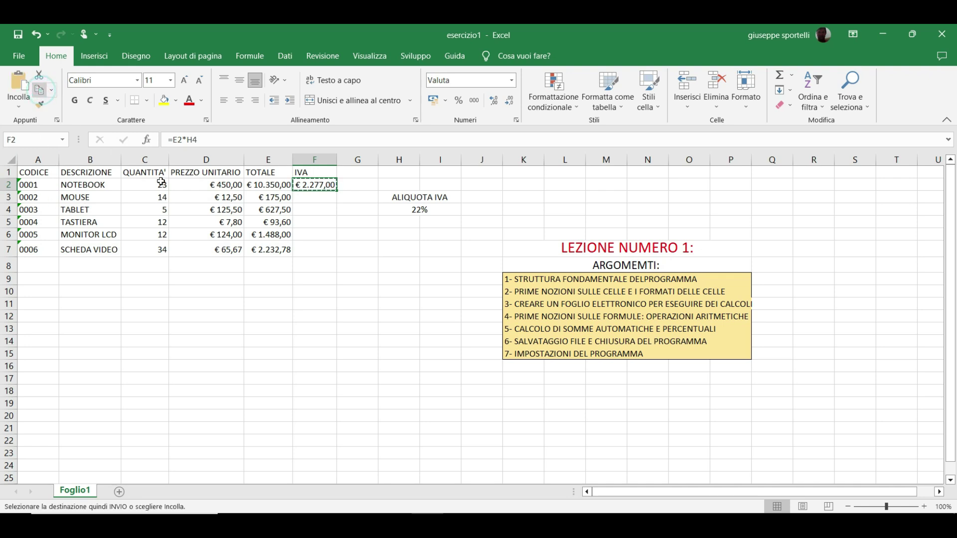
left_click_drag(308, 199, 304, 245)
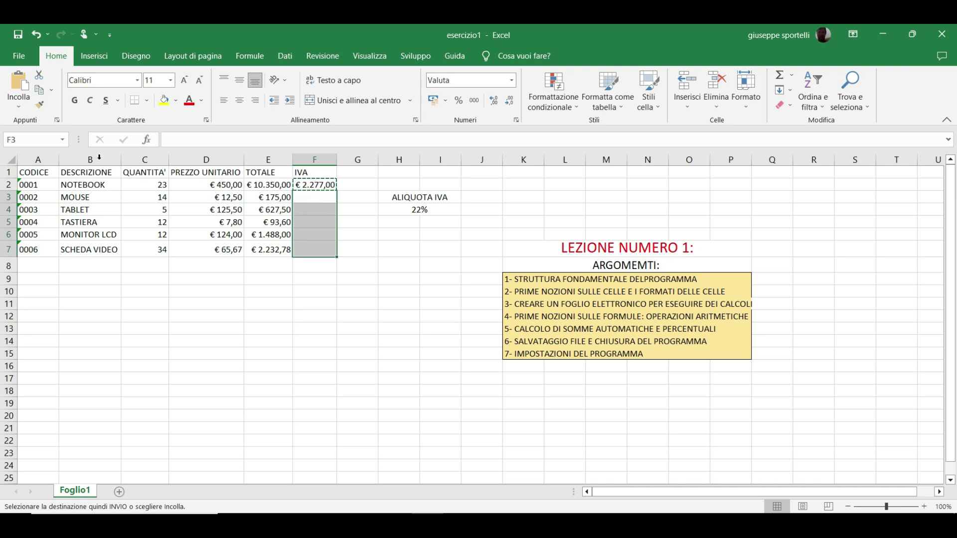
left_click(25, 83)
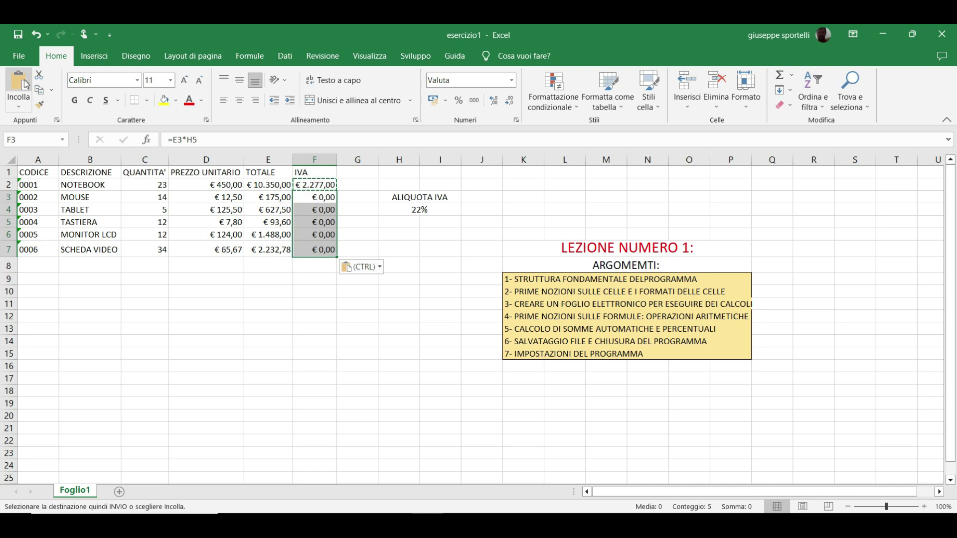
Inspect the copied formulas in F3–F5, finding the rate reference drifted (e.g. =E3*H5)
left_click(321, 200)
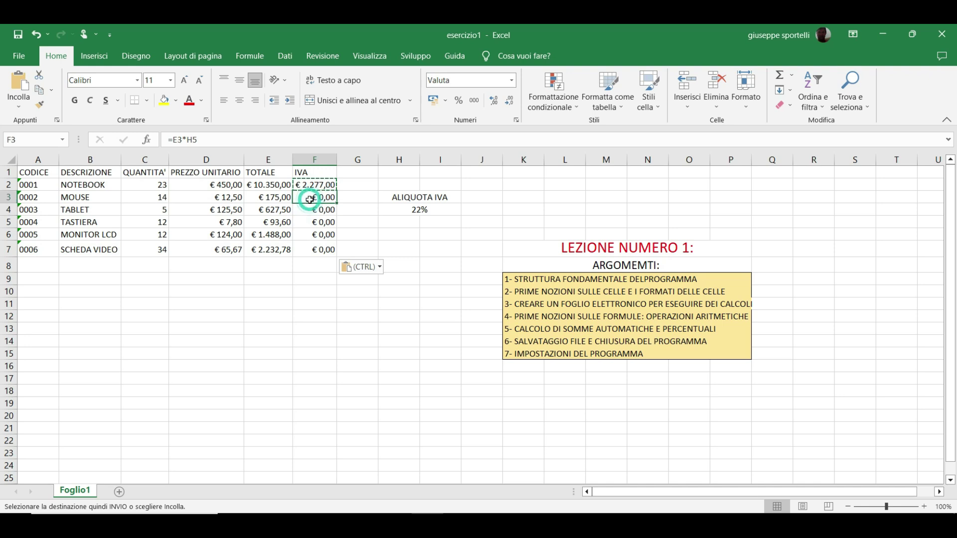
left_click(306, 214)
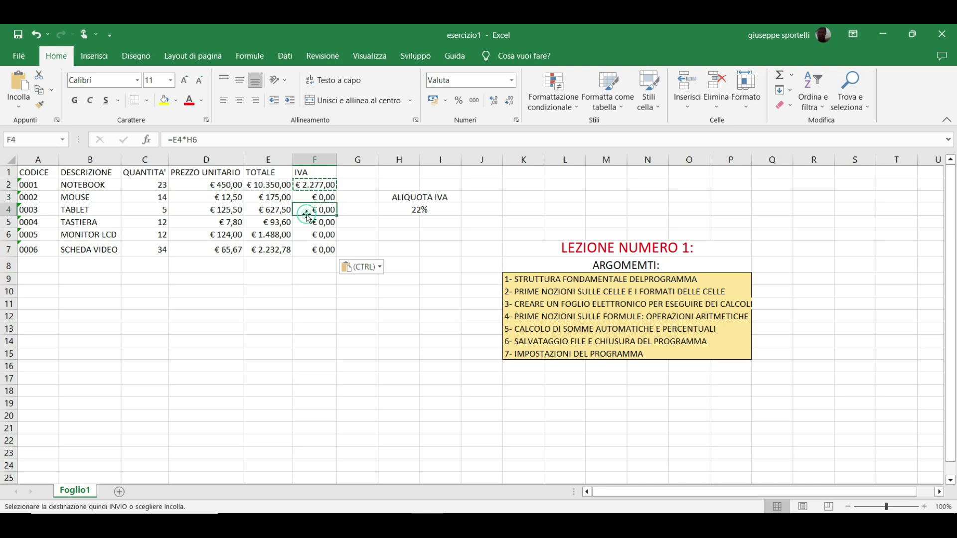
left_click(410, 214)
left_click(319, 225)
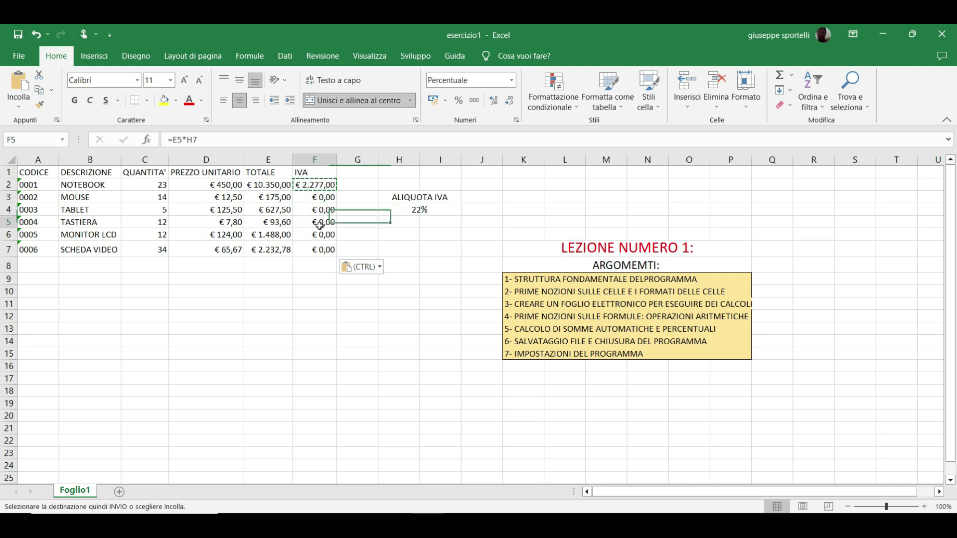
left_click(325, 196)
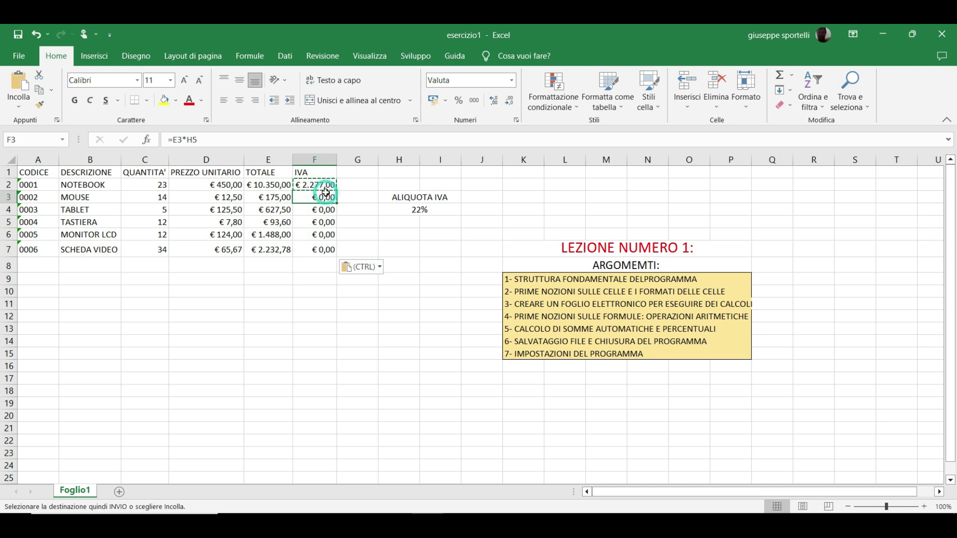
left_click(216, 141)
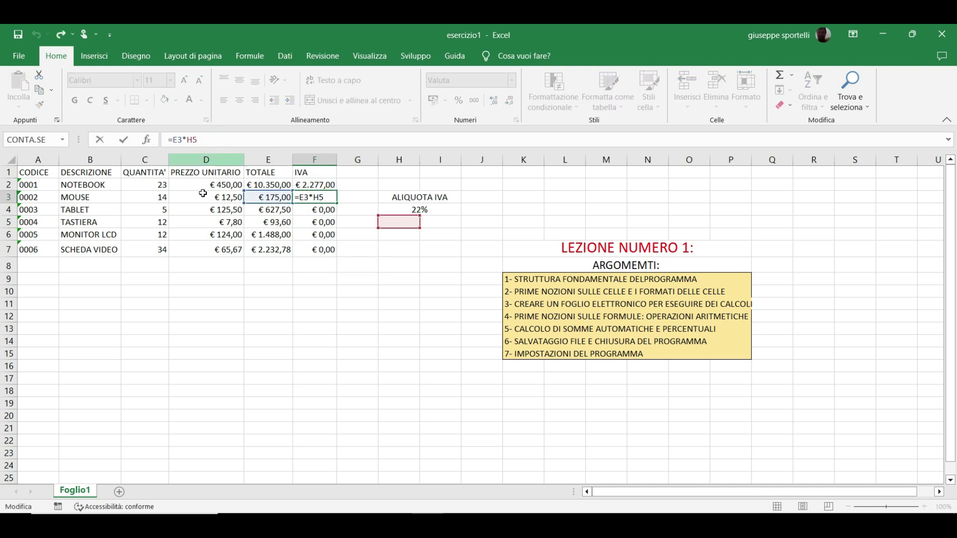
left_click(199, 220)
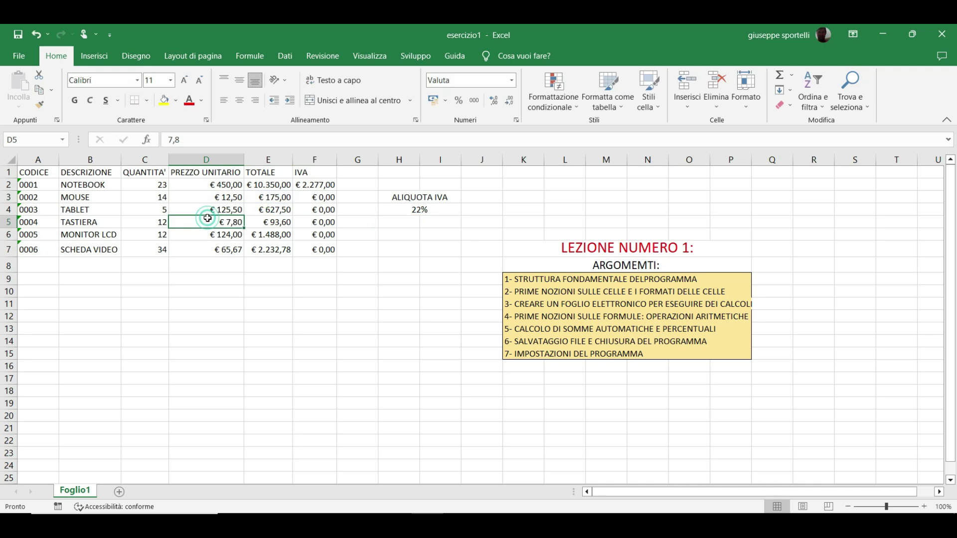
left_click(257, 200)
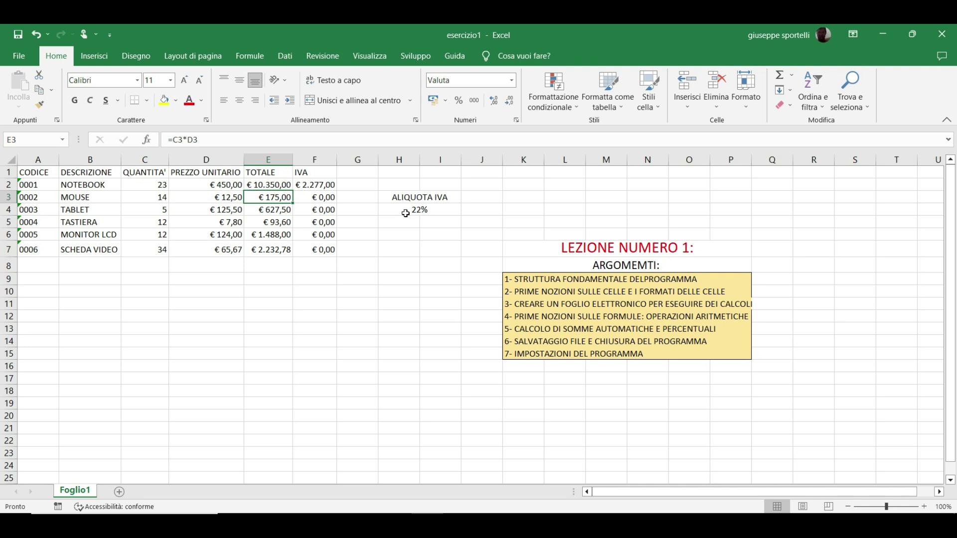
left_click(313, 198)
left_click(314, 185)
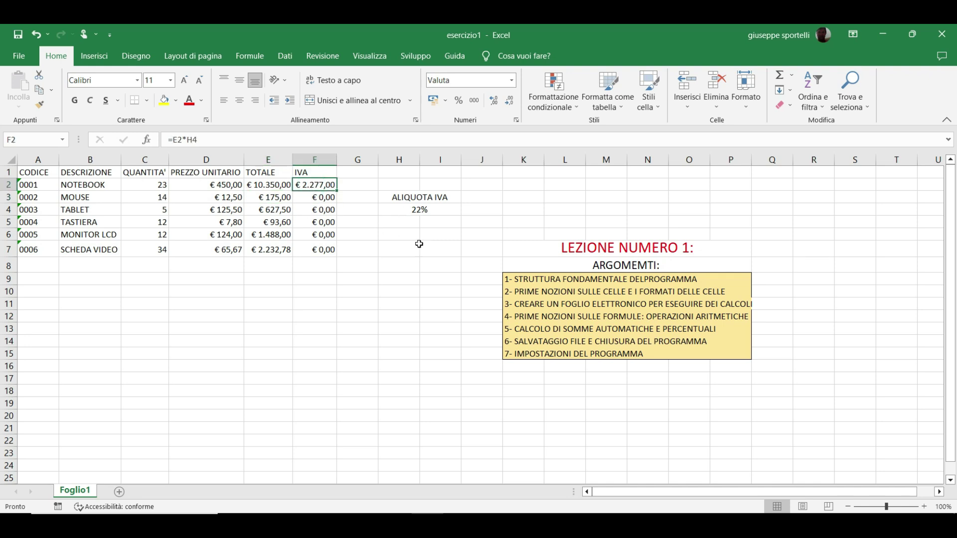
left_click(420, 212)
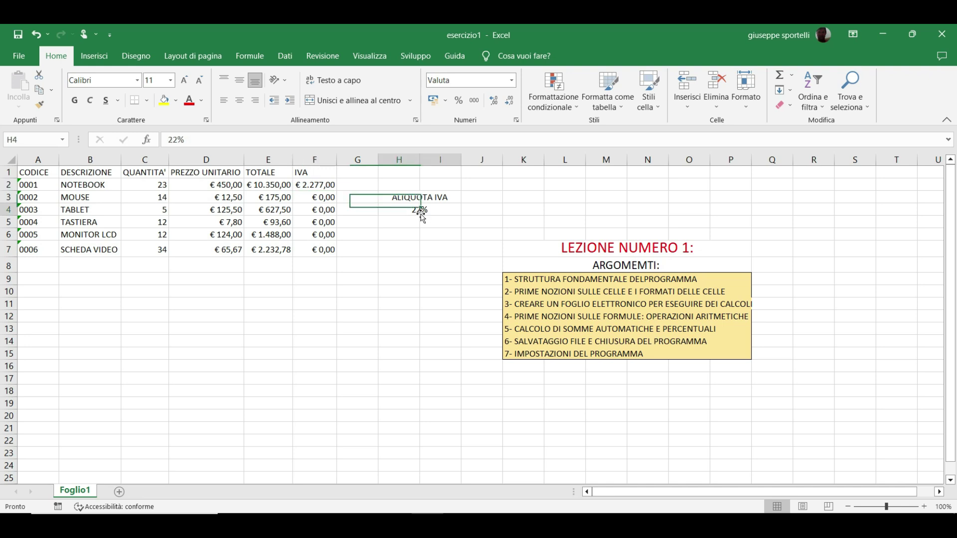
left_click(314, 187)
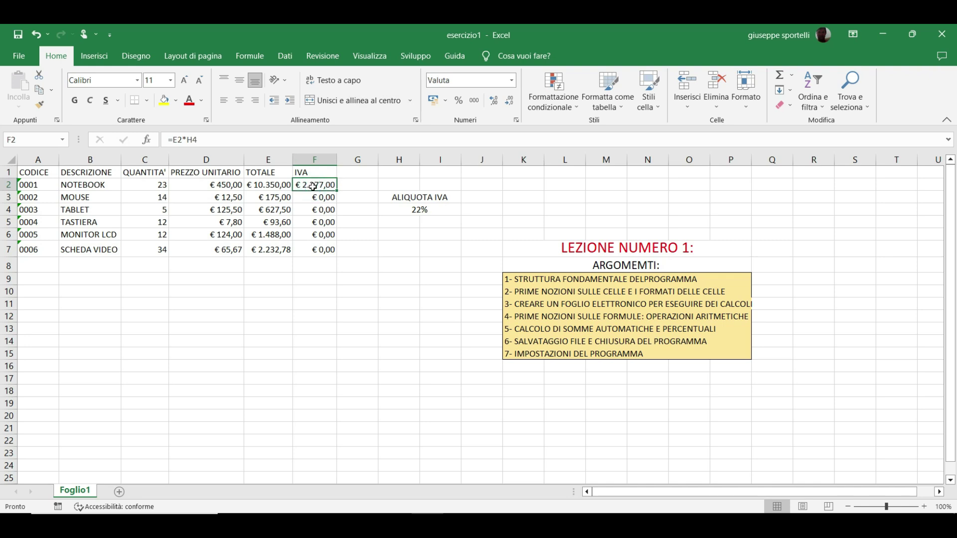
Lock the rate reference in F2 so the formula becomes =E2*$H$4
double_click(313, 187)
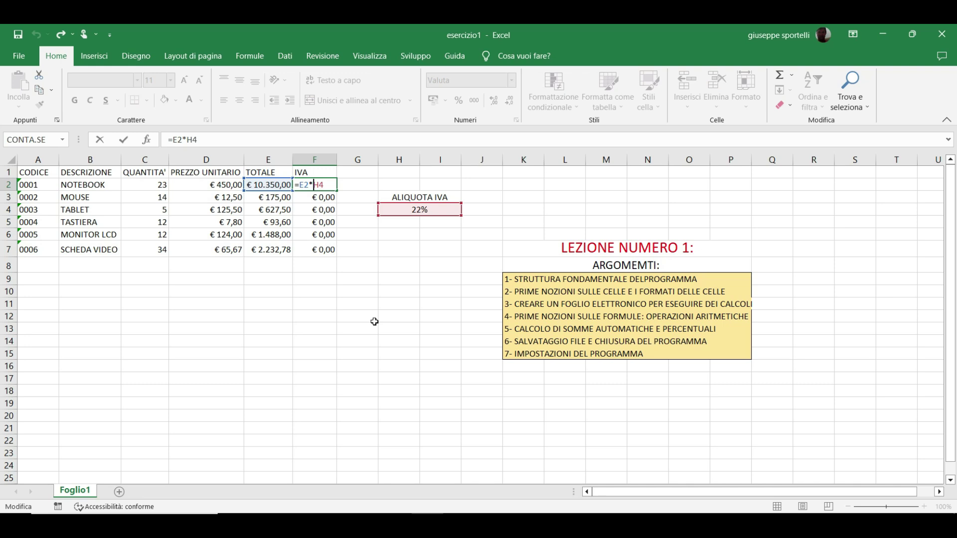
type("$H$")
key("Return")
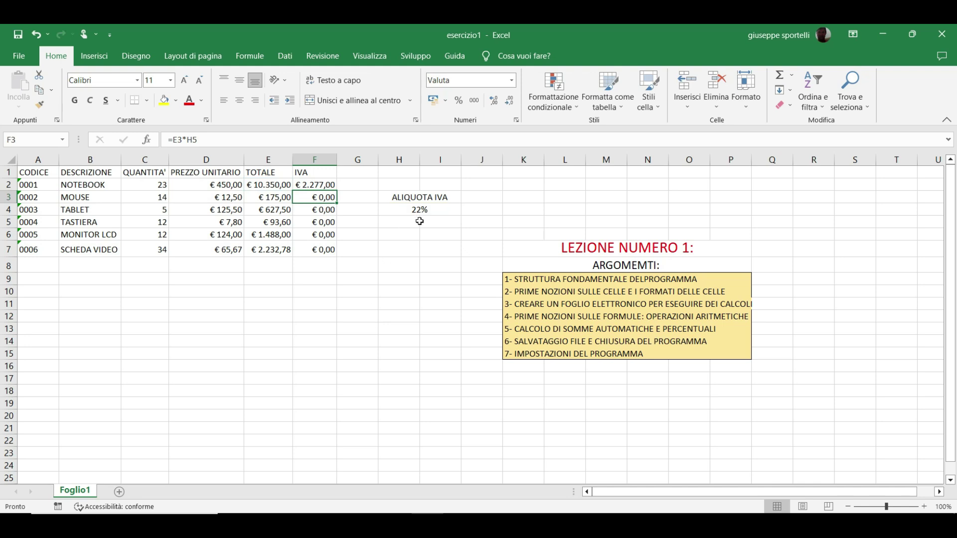
Copy the corrected formula into F3:F7, giving VAT amounts from € 38,50 to € 491,21
left_click(320, 186)
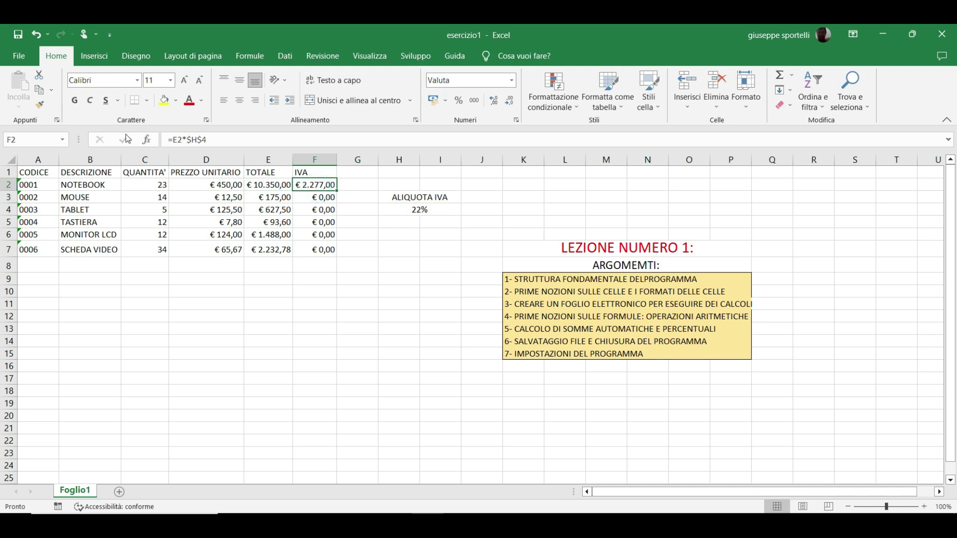
left_click(40, 91)
left_click_drag(301, 198, 299, 252)
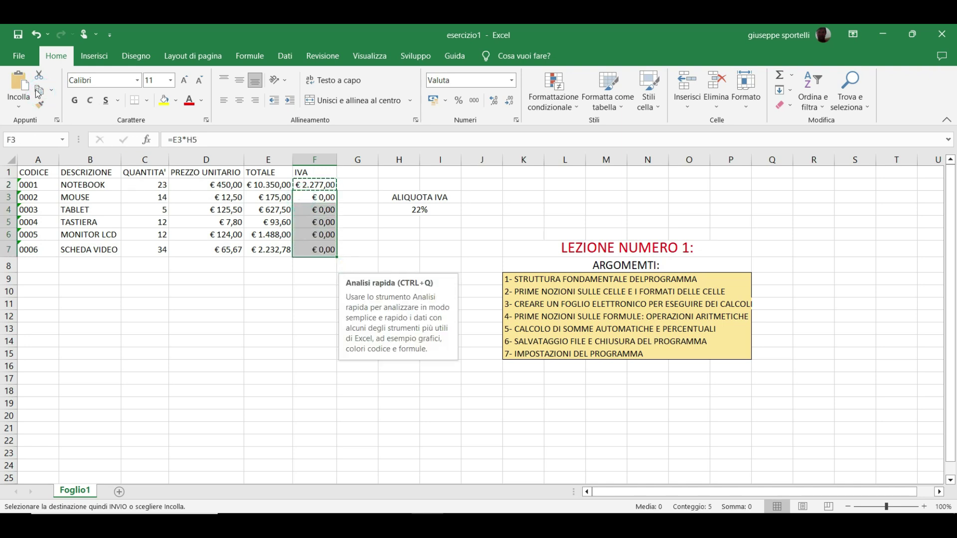
left_click(16, 77)
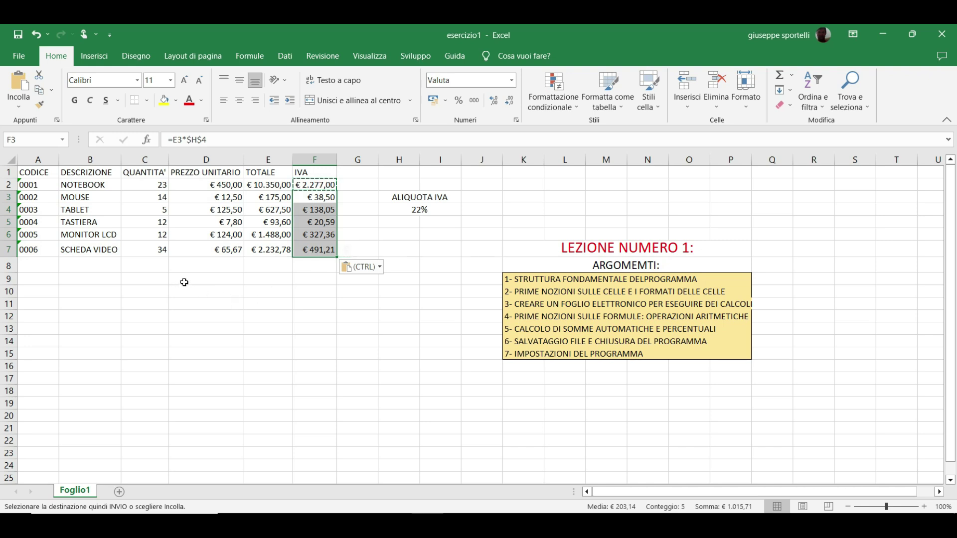
Type TOTALE NETTO in D9 and edit the autocompleted D10 entry to TOTALE IVATO
left_click(274, 281)
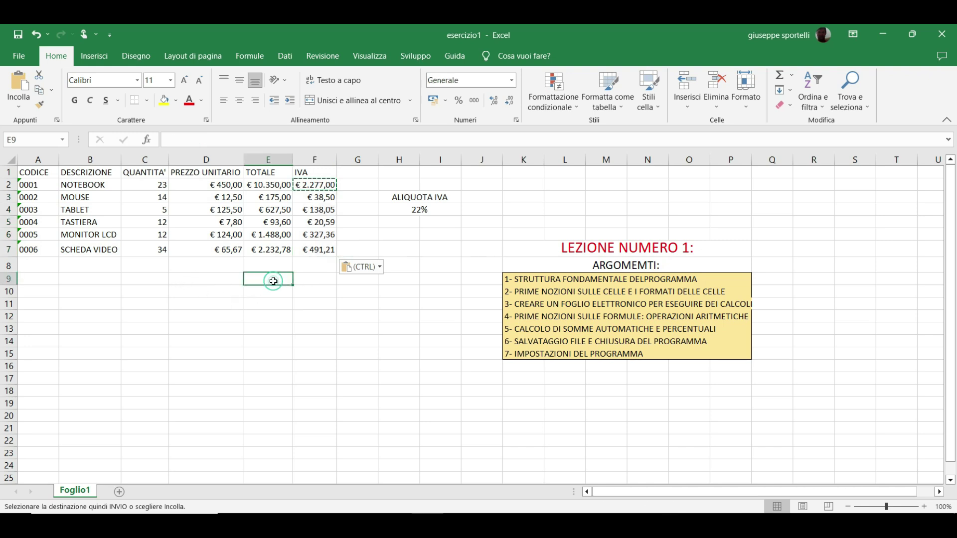
left_click(226, 282)
type("TOTALE ")
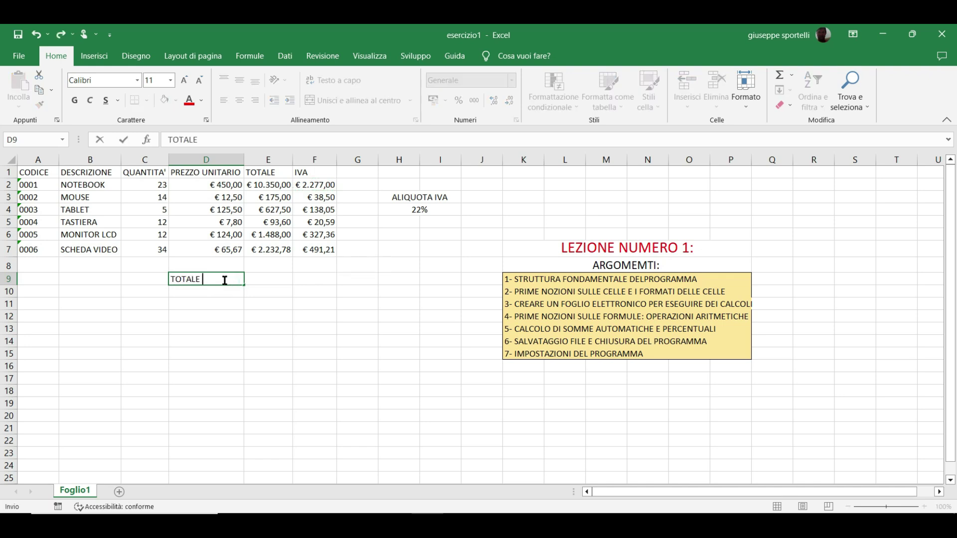
type("NETTO")
key("Return")
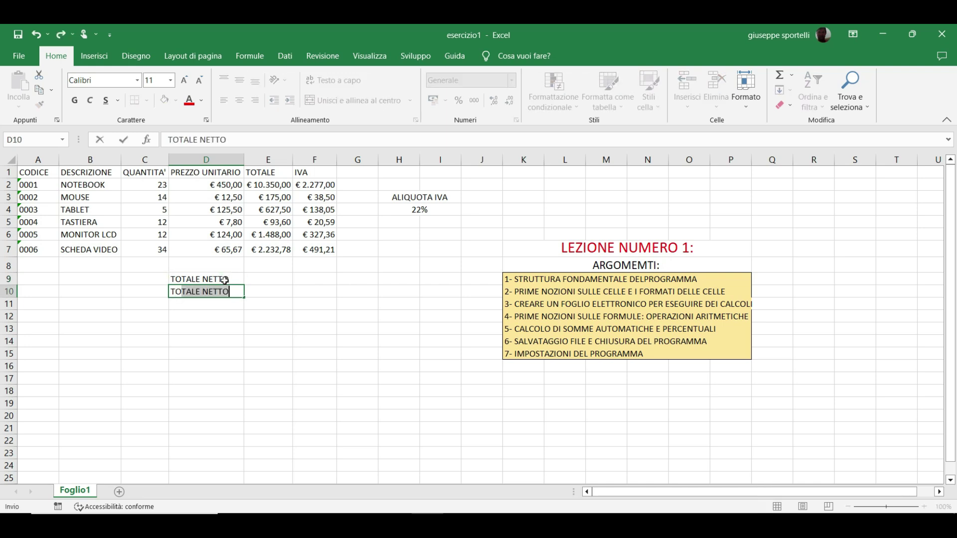
key("shift+Right")
key("shift+Right")
key("shift+Right")
type("IVA")
key("Tab")
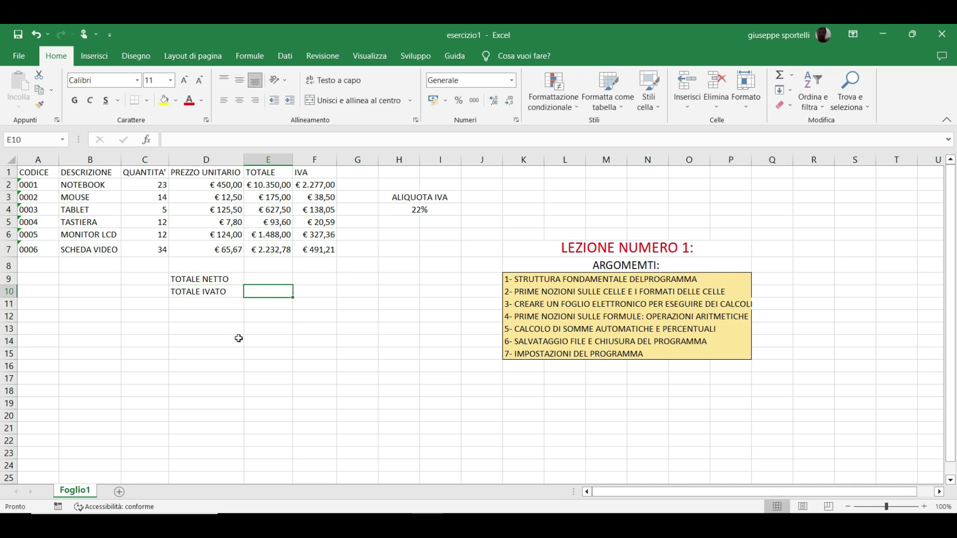
left_click_drag(260, 279, 303, 292)
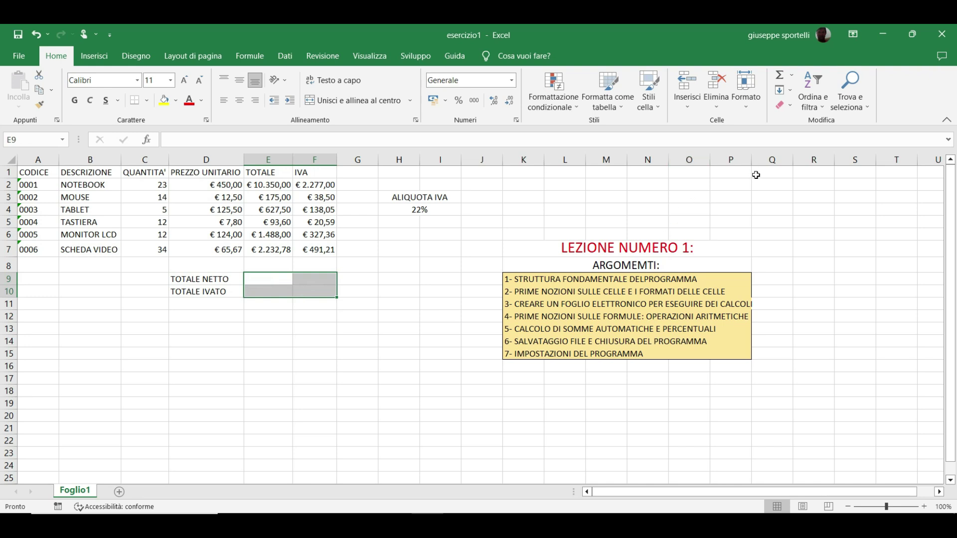
Apply the Valuta euro currency format to the empty total cells E9:F10
left_click(746, 109)
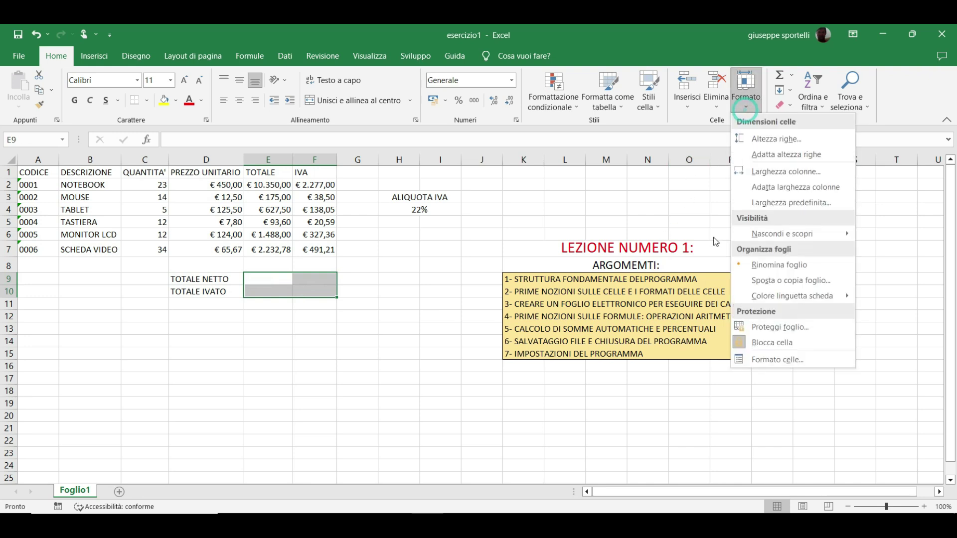
left_click(762, 359)
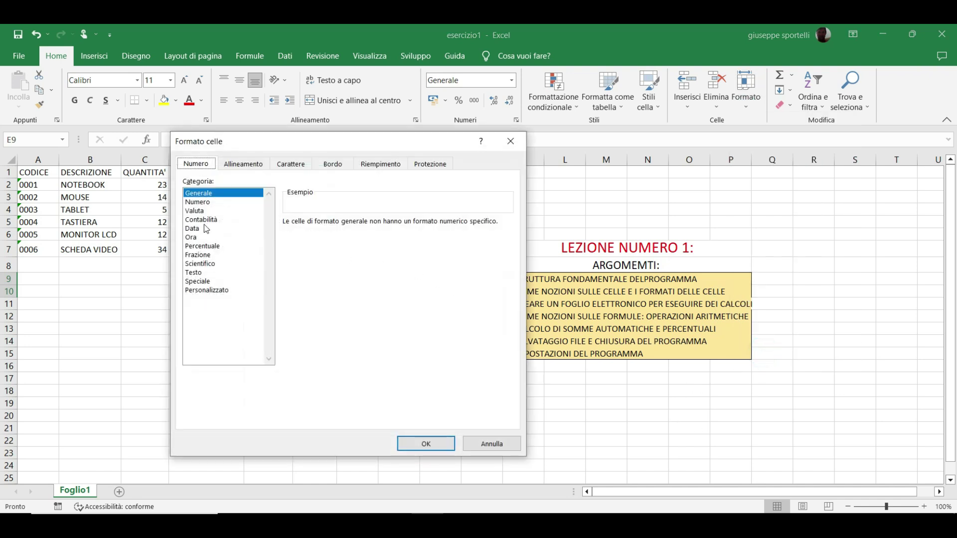
left_click(197, 211)
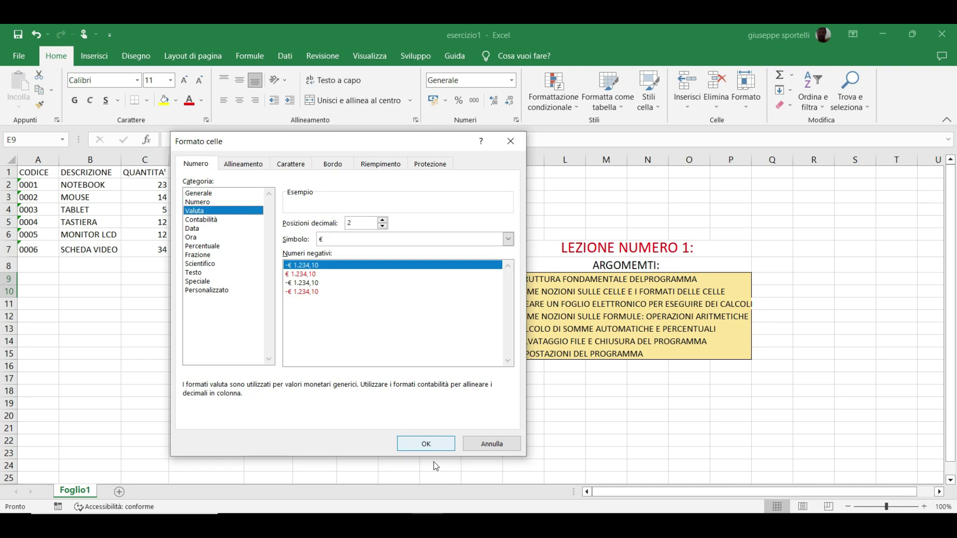
left_click(425, 444)
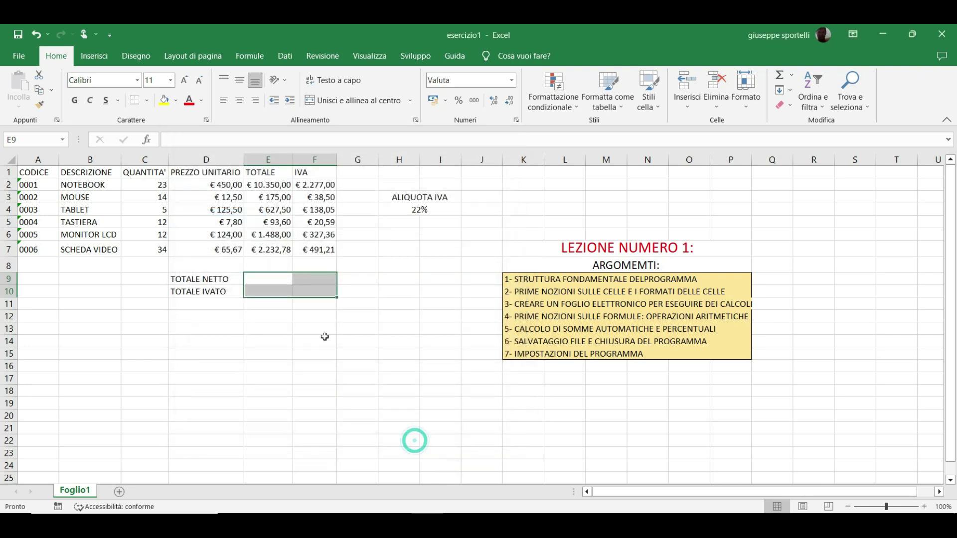
left_click(261, 276)
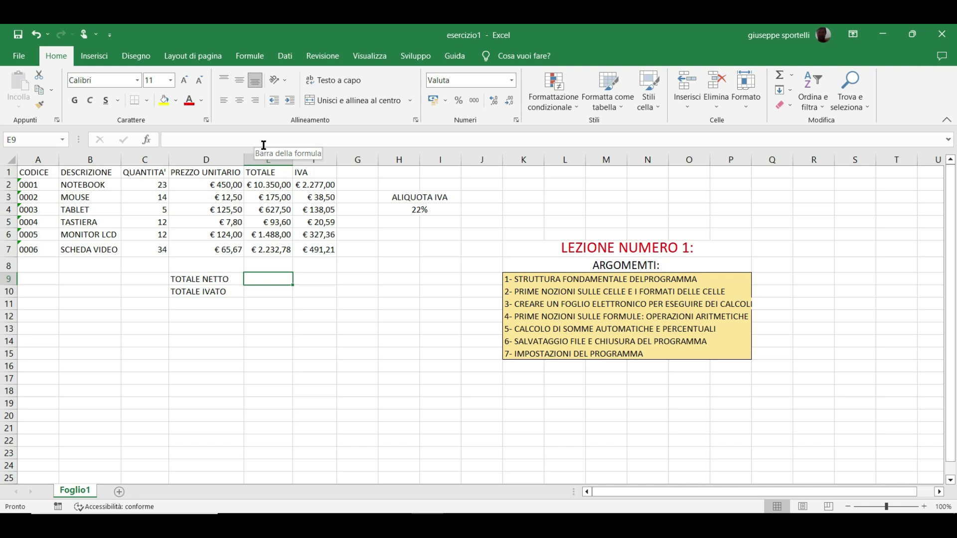
AutoSum the TOTALE column into E9 with =SOMMA(E2:E8), showing € 14.966,88
left_click(778, 76)
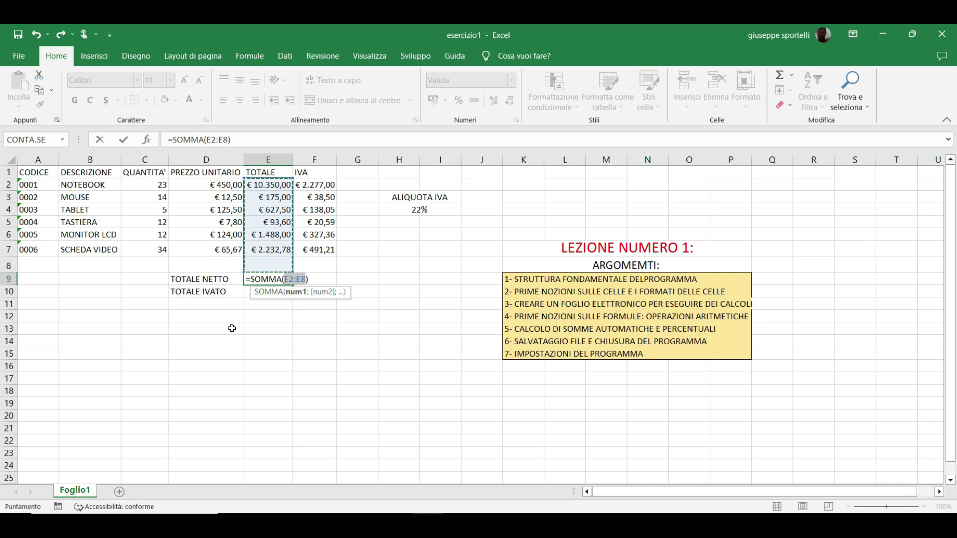
key("Return")
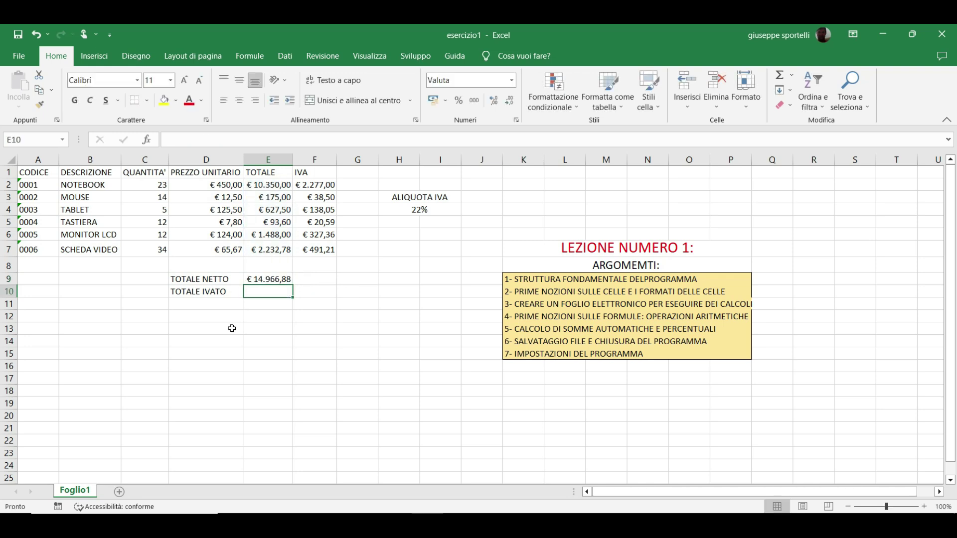
key("Up")
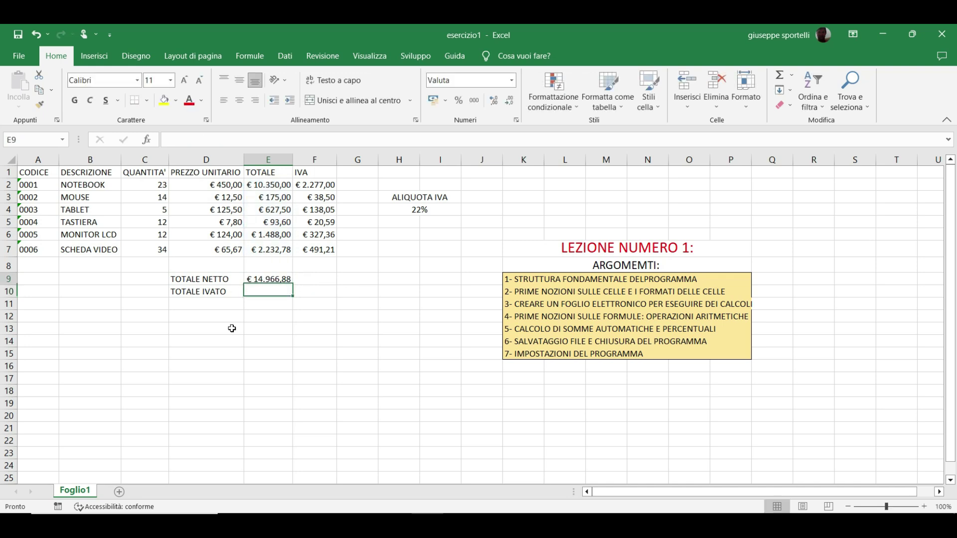
key("Up")
key("Up")
key("Up")
key("Up")
key("Up")
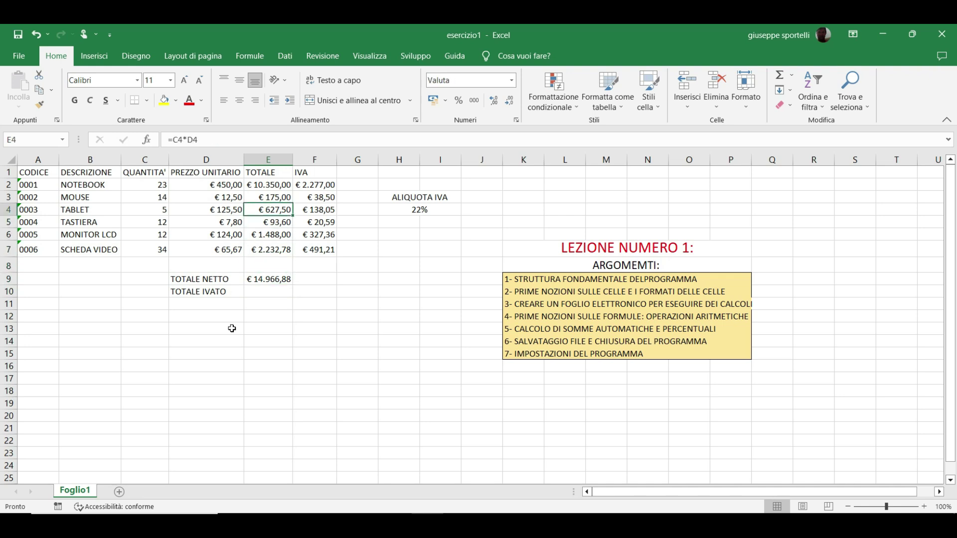
key("Up")
Change the MOUSE row to a quantity of 24 and a unit price of € 13,00
key("Left")
key("Left")
key("Left")
key("Right")
key("Right")
key("Left")
type("2")
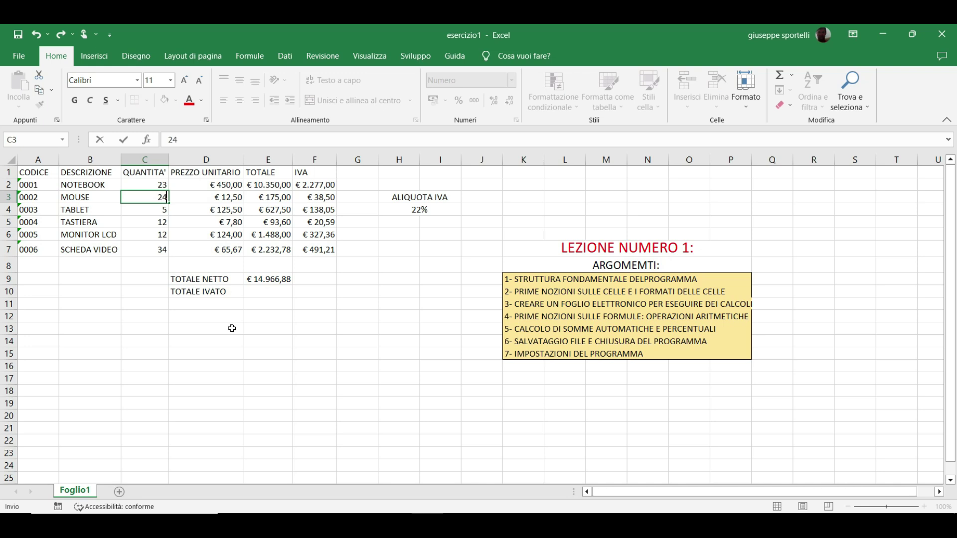
key("Return")
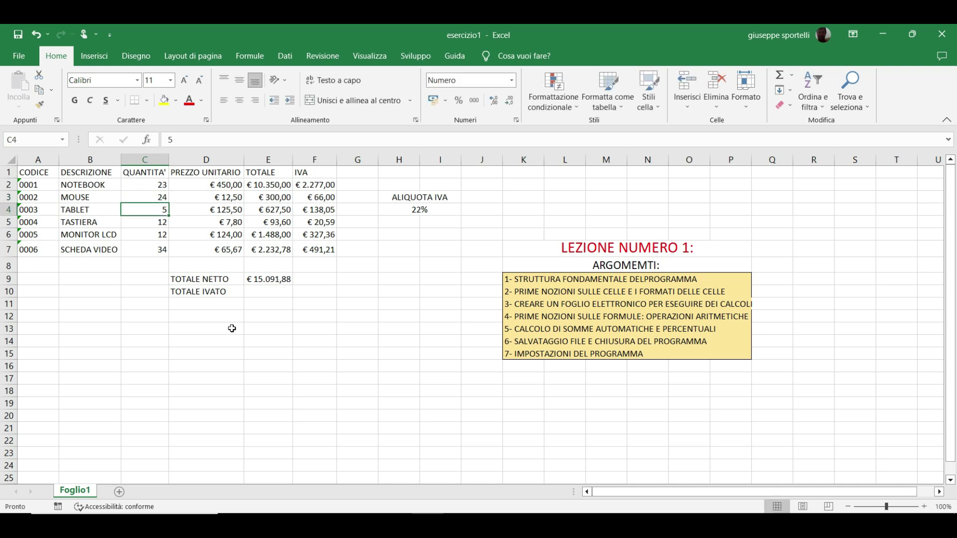
key("Up")
key("Right")
type("13")
key("Return")
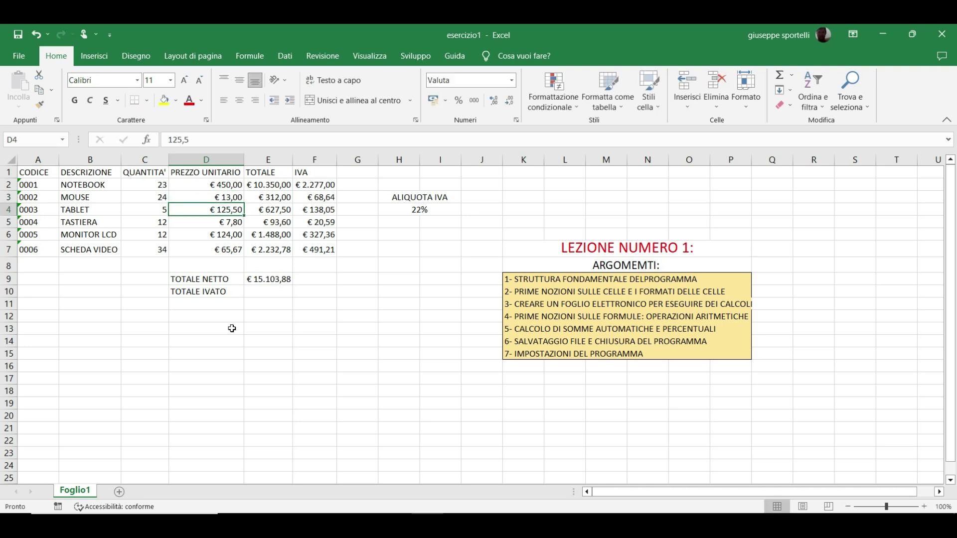
AutoSum the IVA column into F10 with =SOMMA(F2:F9), giving € 3.322,85
left_click(315, 291)
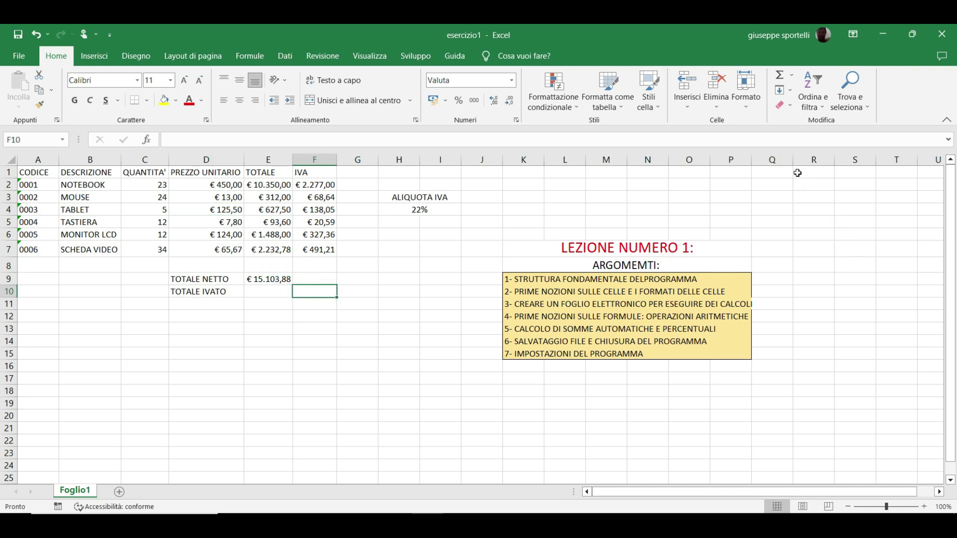
left_click(775, 79)
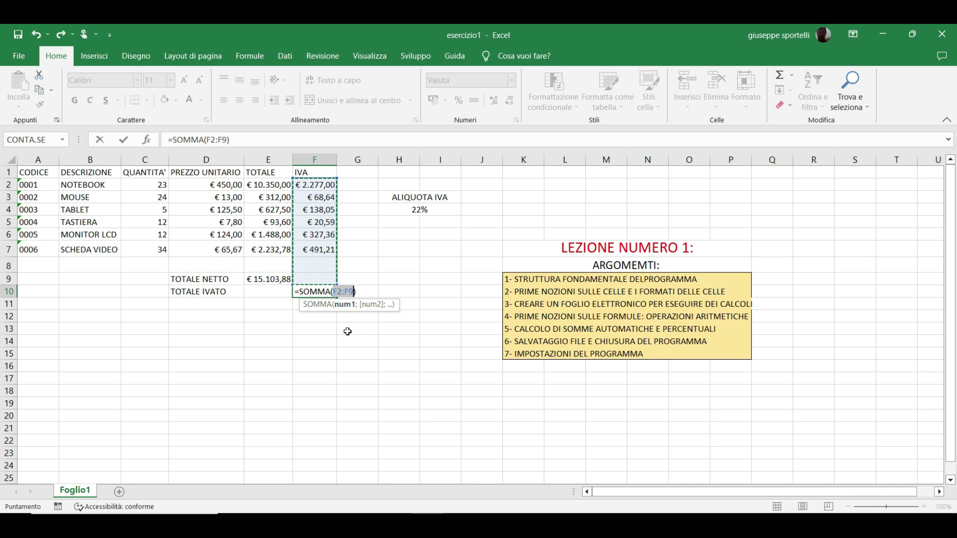
key("Return")
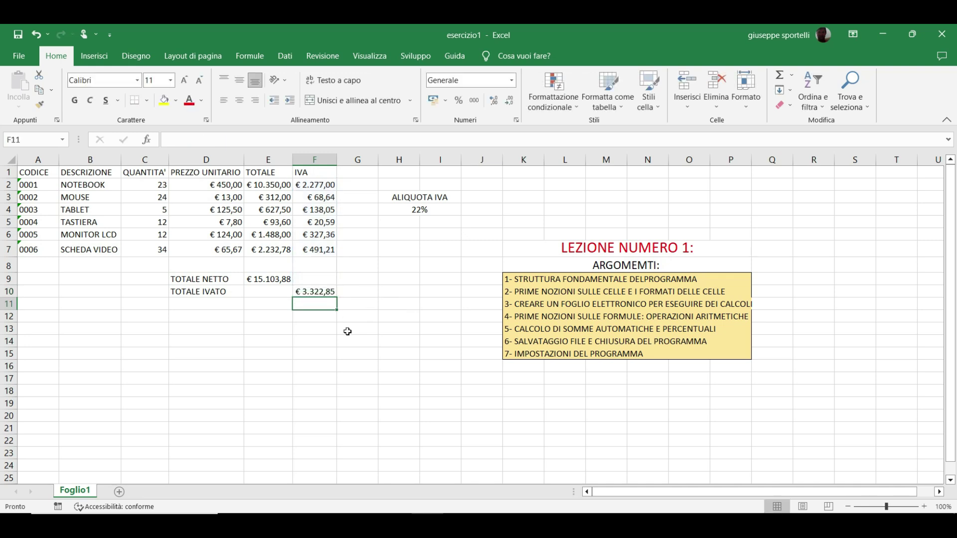
key("Up")
key("Up")
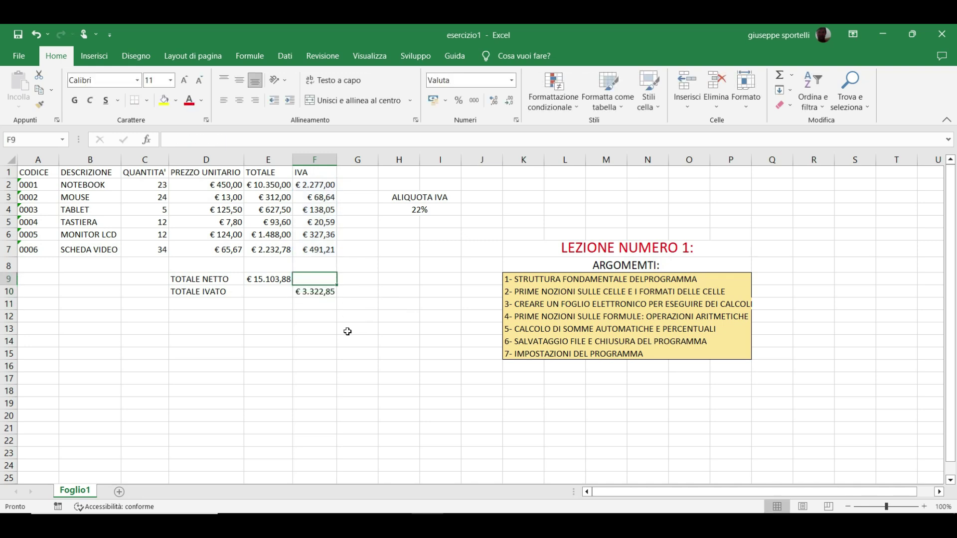
Enter a TOTALE heading in H5 and merge and centre it across H5:I5
left_click(396, 221)
left_click_drag(396, 221, 436, 224)
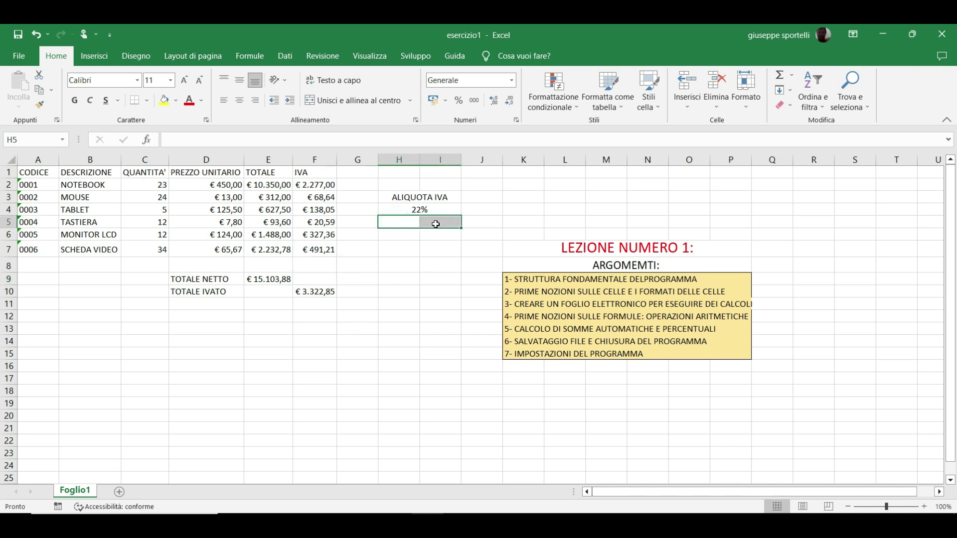
type("TOTALE")
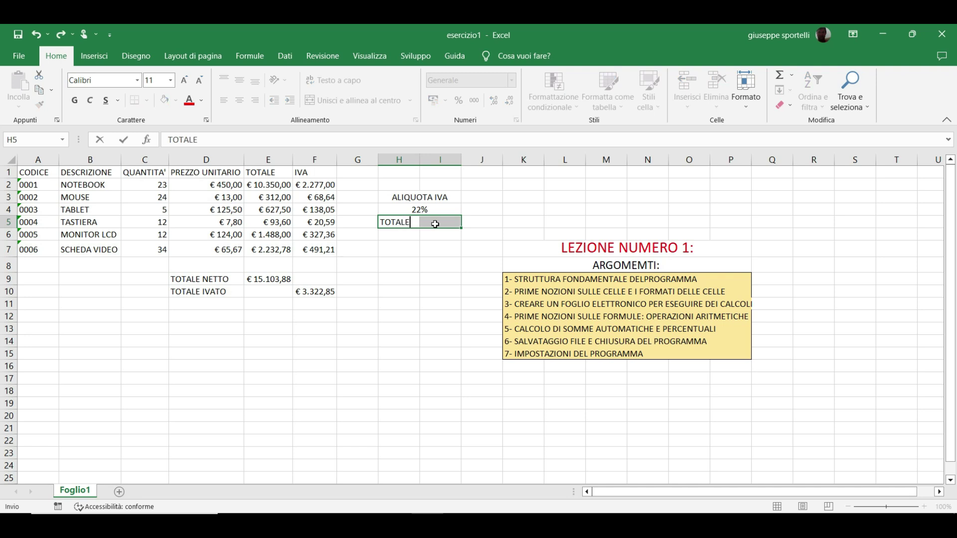
key("Return")
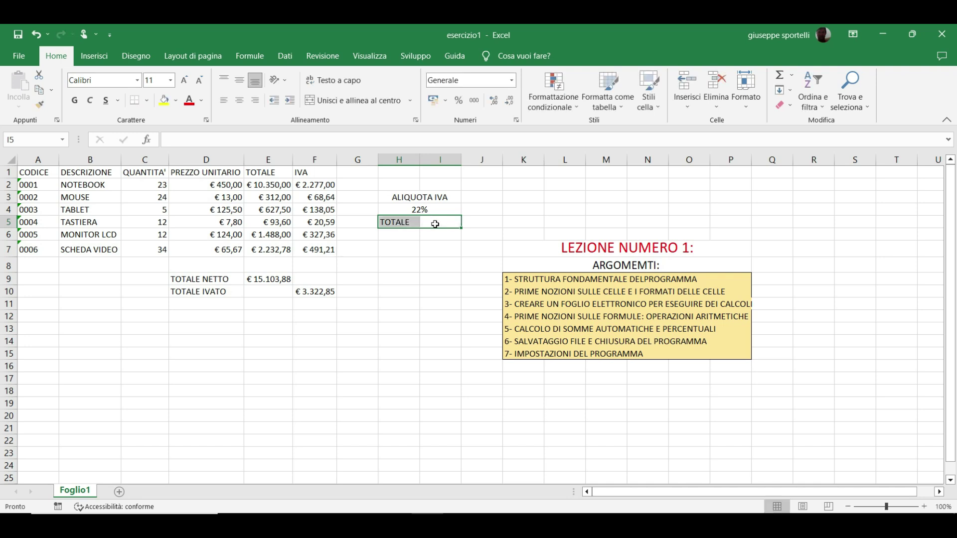
left_click(435, 224)
key("Left")
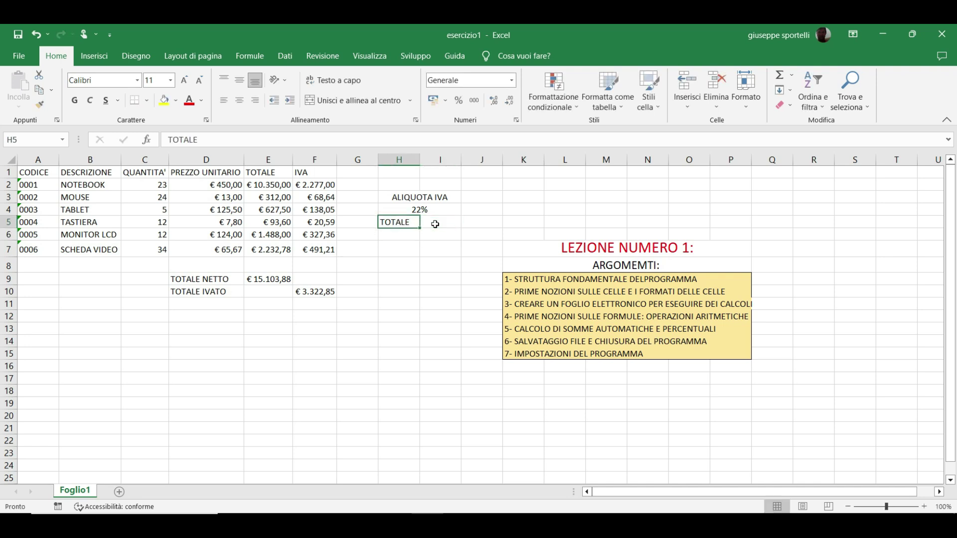
left_click(435, 225, "shift")
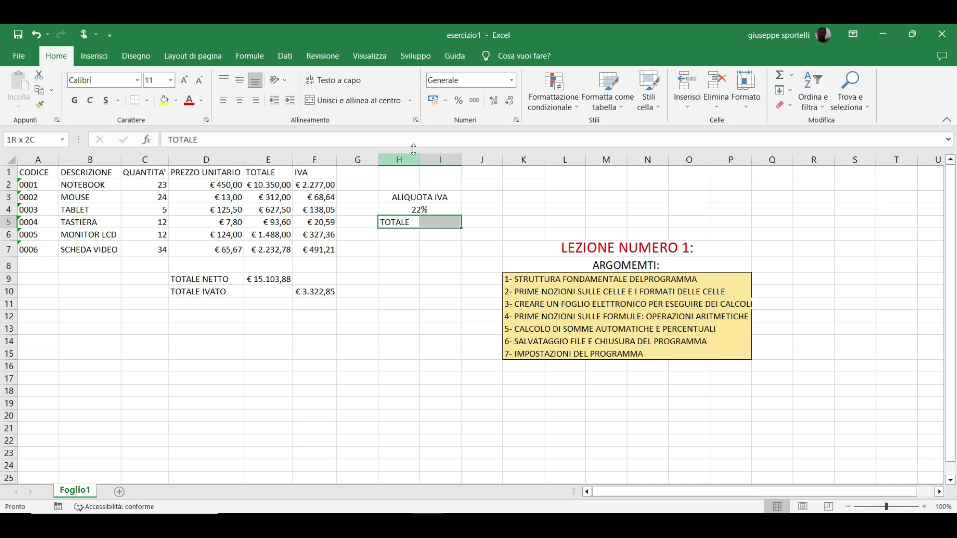
left_click(369, 101)
Merge and centre H6:I6 below the heading and start a formula there
left_click_drag(413, 234, 442, 240)
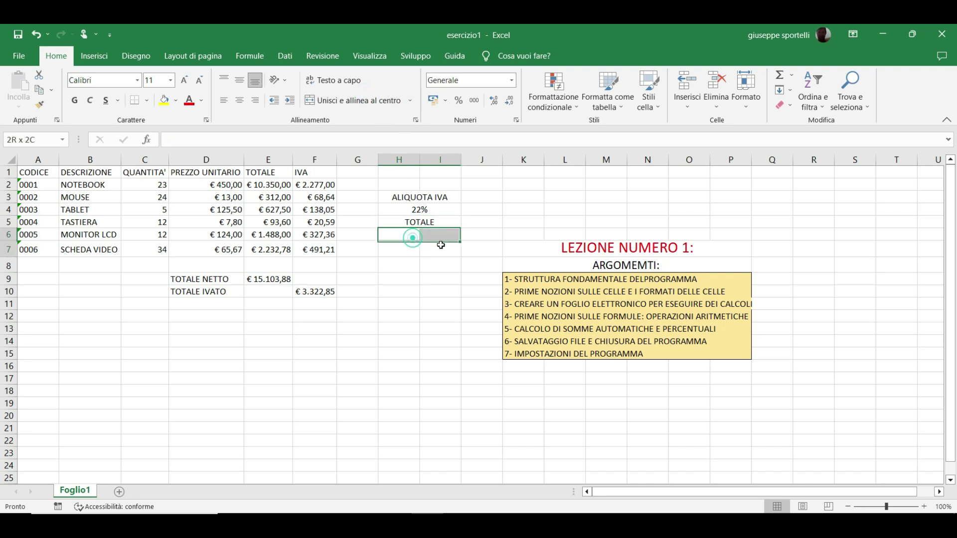
left_click(334, 104)
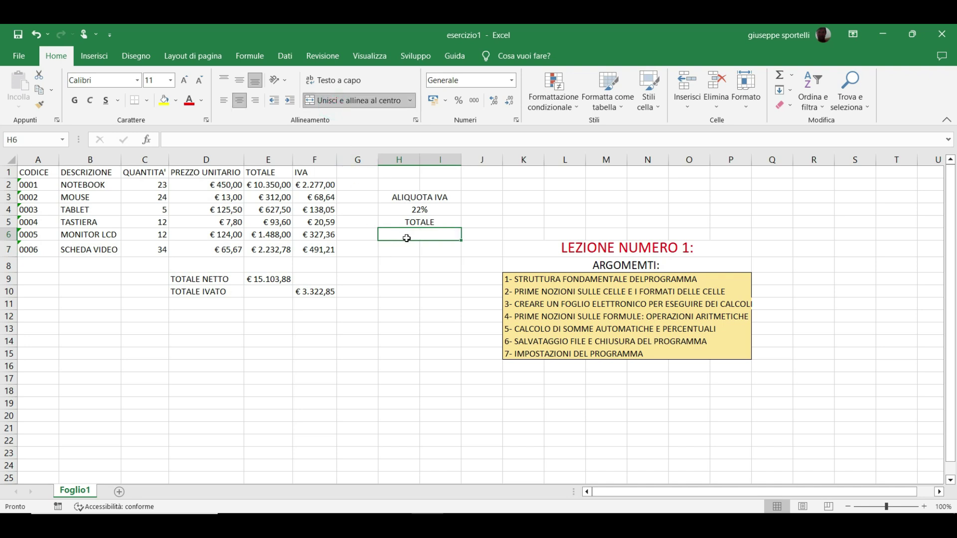
type("=")
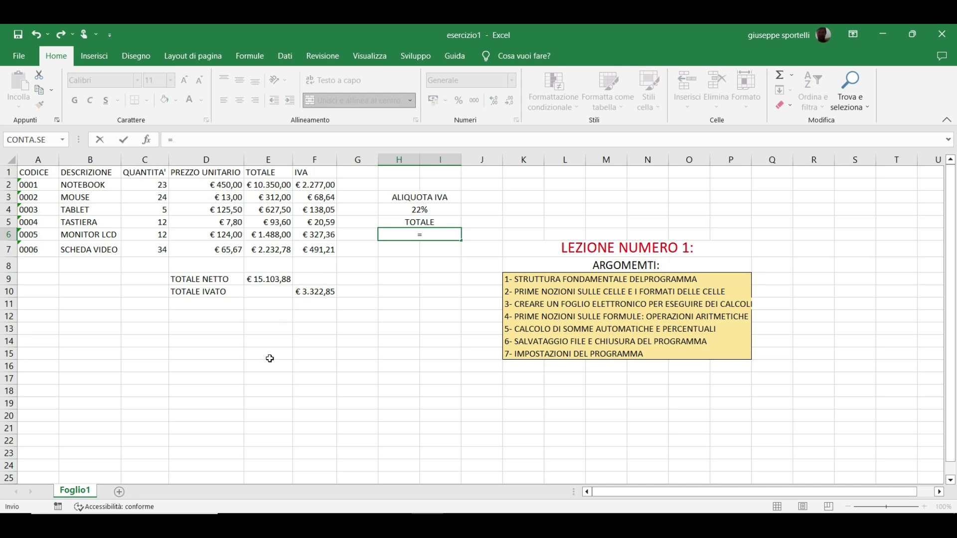
Complete the H6 formula as =E9+F10, adding the net and VAT totals
left_click(268, 280)
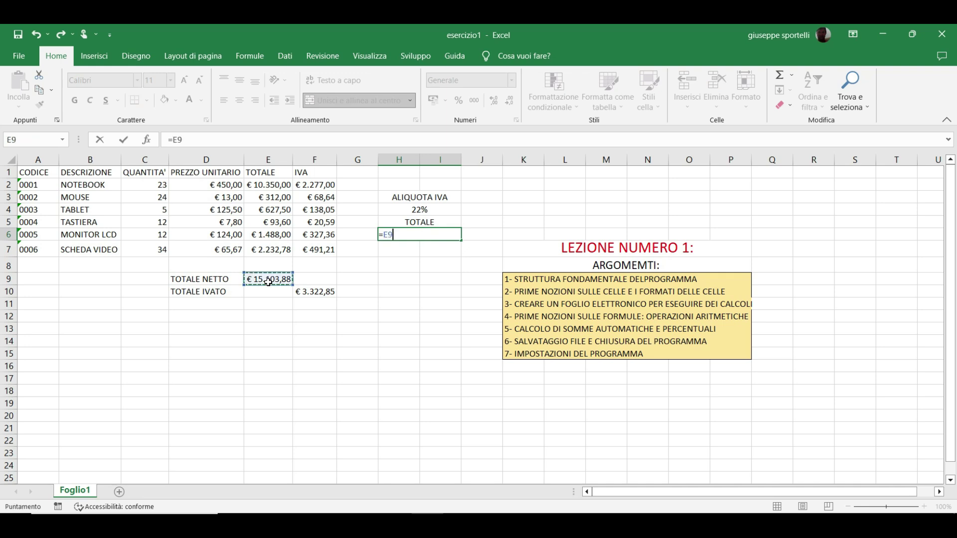
type("+")
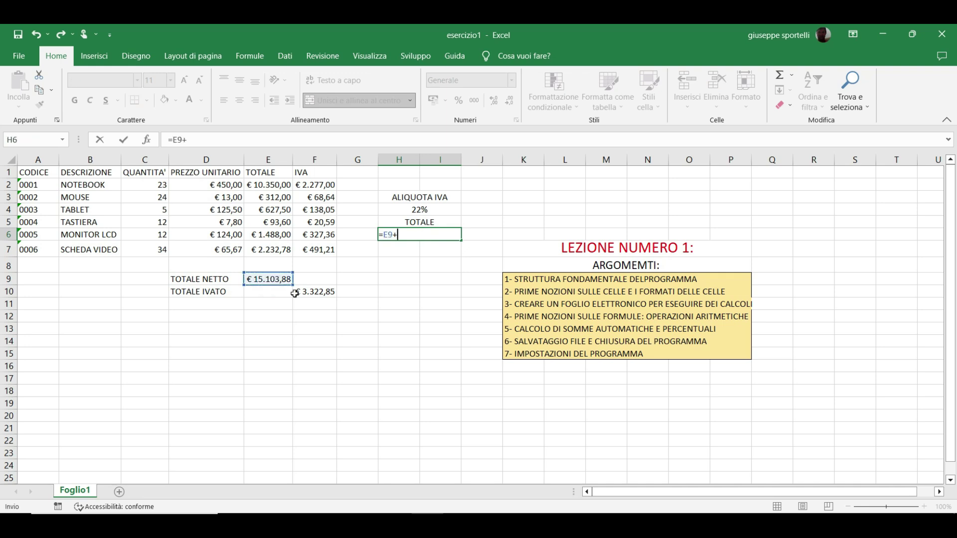
left_click(318, 293)
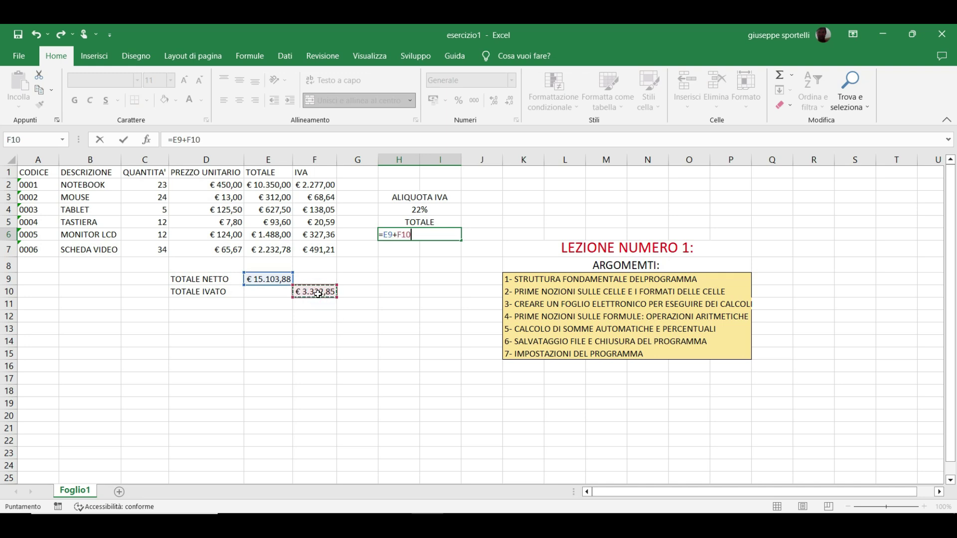
key("Return")
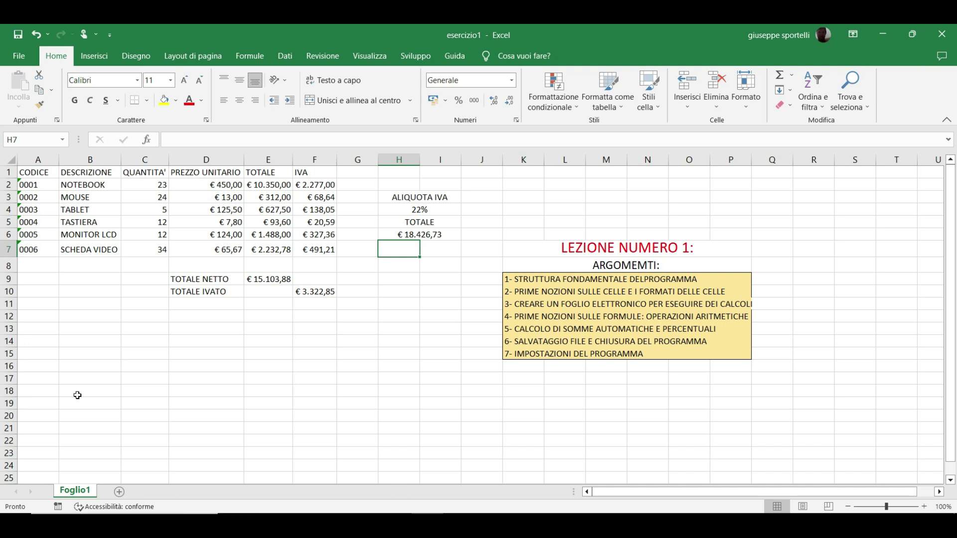
Make the header row A1:F1, CODICE through IVA, bold
mouse_move(24, 172)
left_mouse_down()
mouse_move(130, 162)
mouse_move(304, 173)
left_mouse_up()
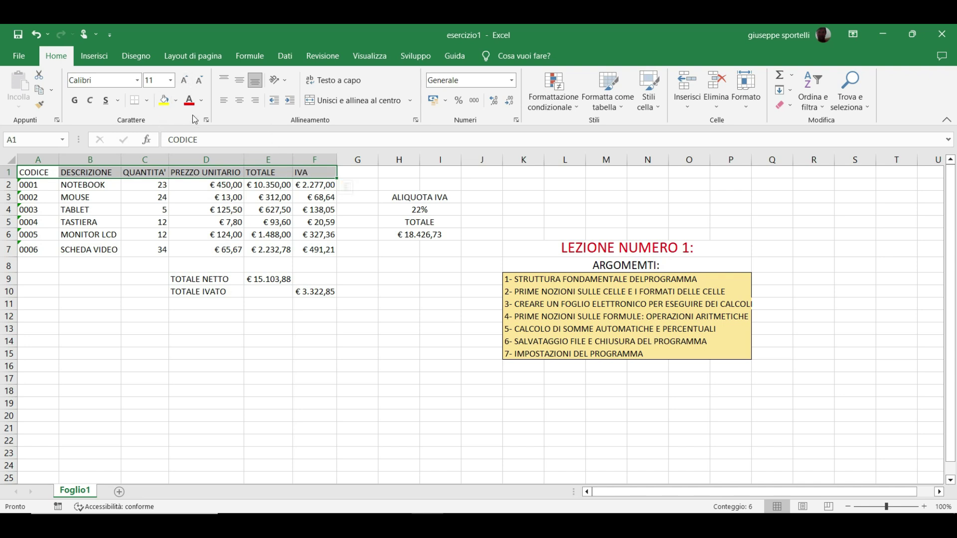
left_click(74, 101)
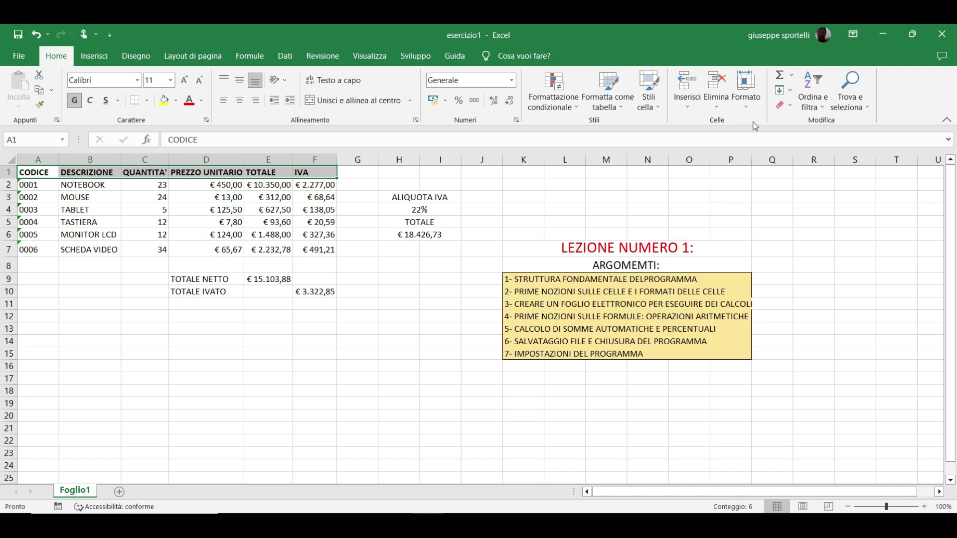
left_click(749, 106)
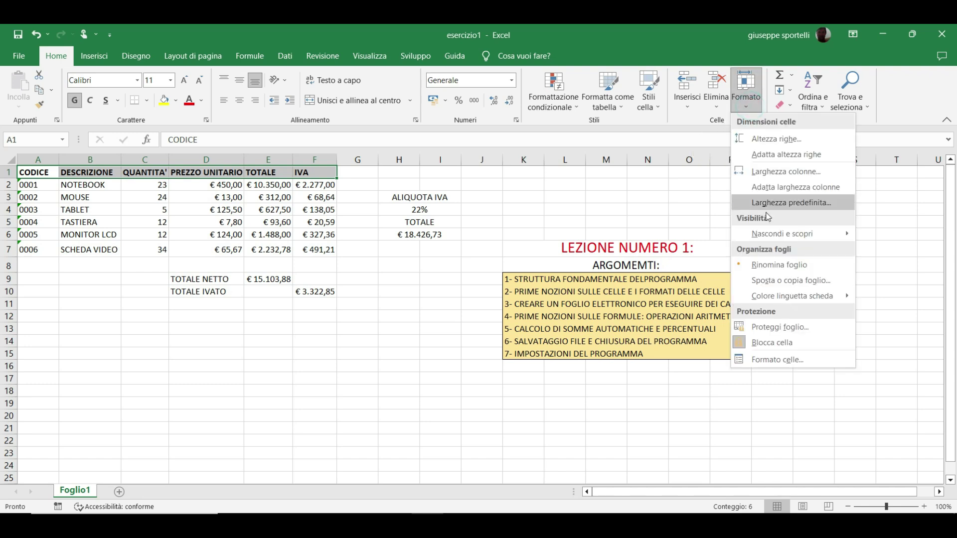
Give the header row a red outline border in Formato celle
left_click(748, 358)
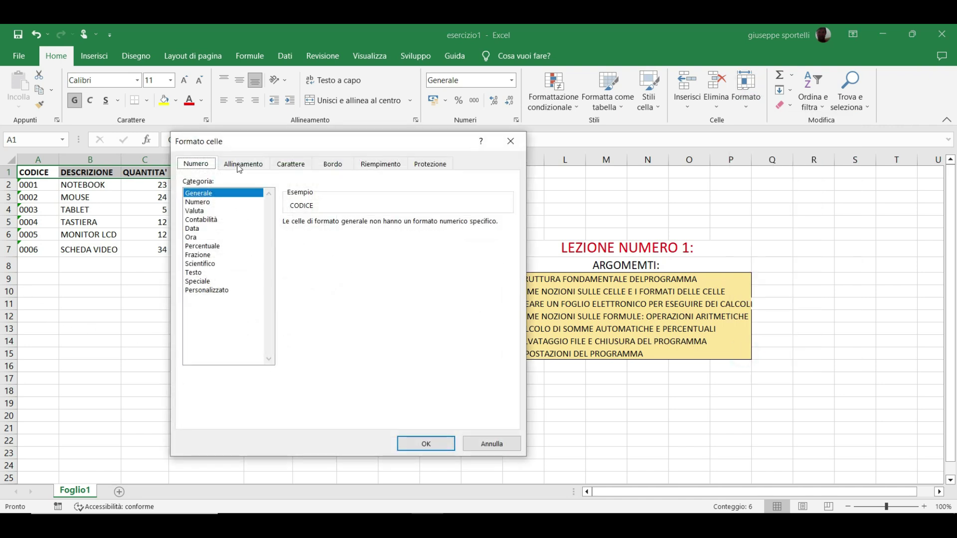
left_click(329, 166)
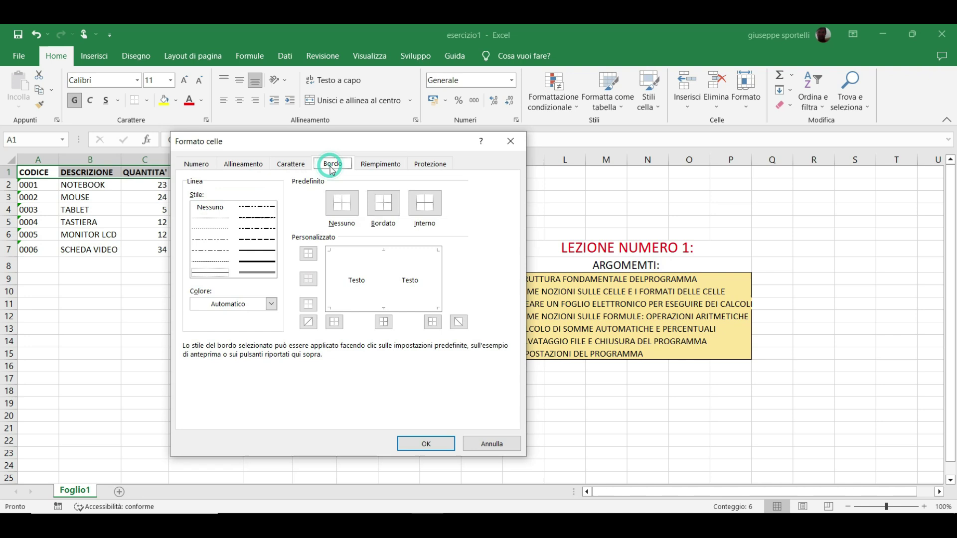
left_click(382, 204)
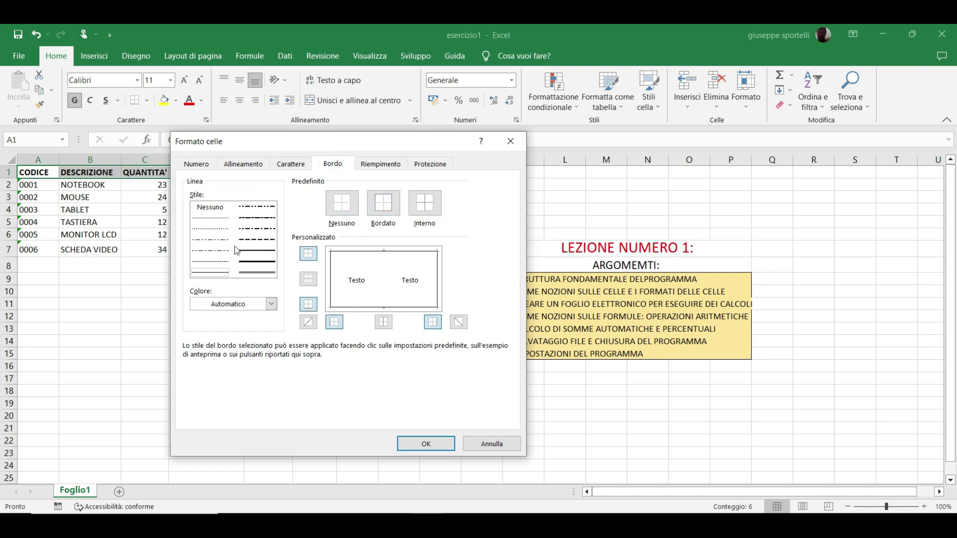
left_click(216, 303)
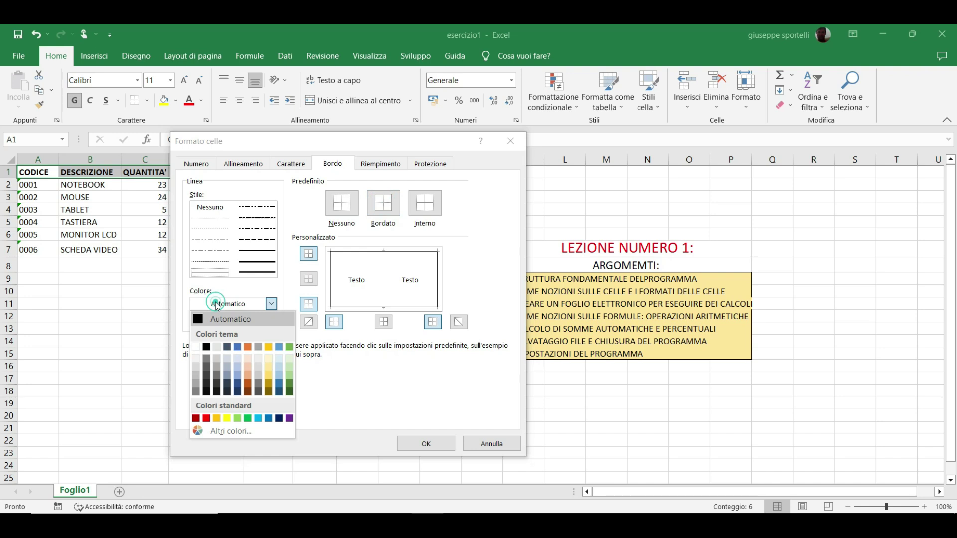
left_click(204, 418)
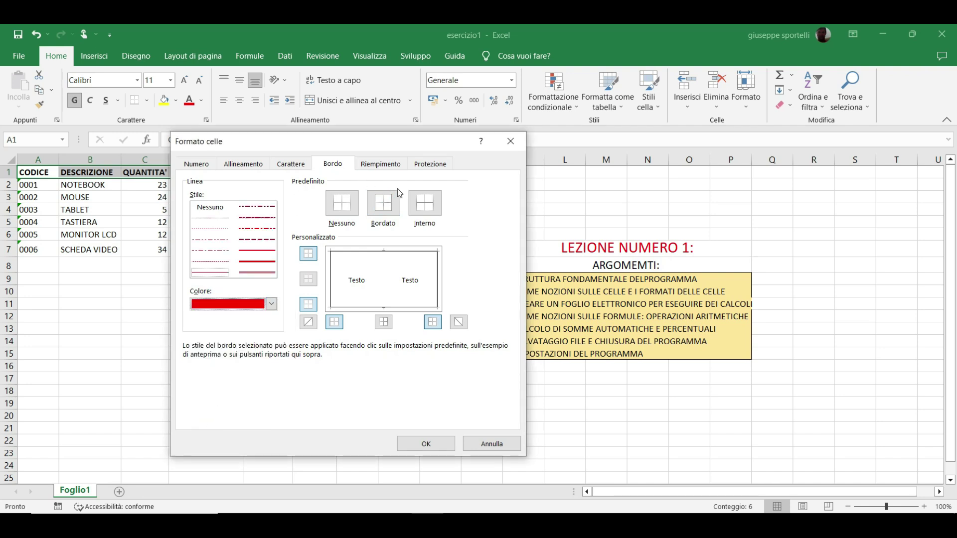
Fill the header row light gold and centre its text horizontally
left_click(386, 165)
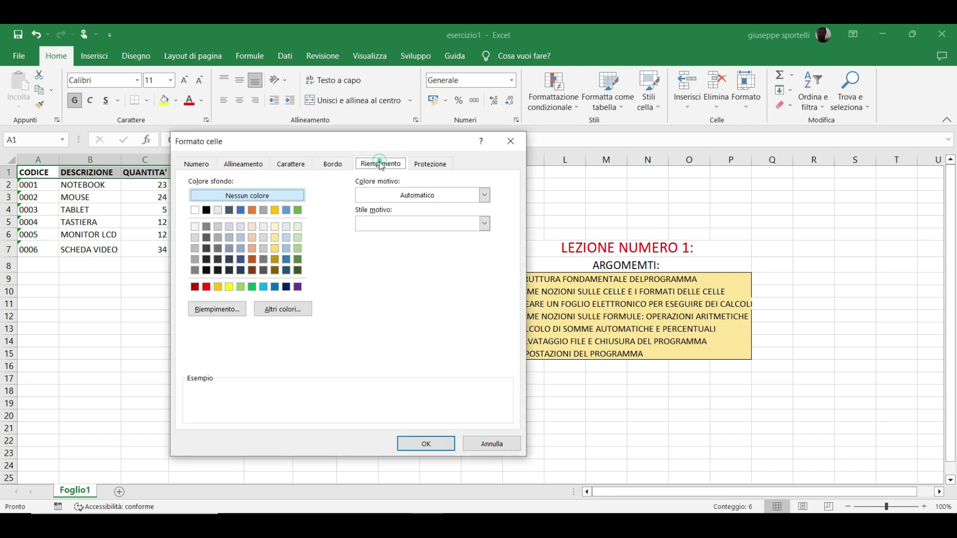
left_click(274, 249)
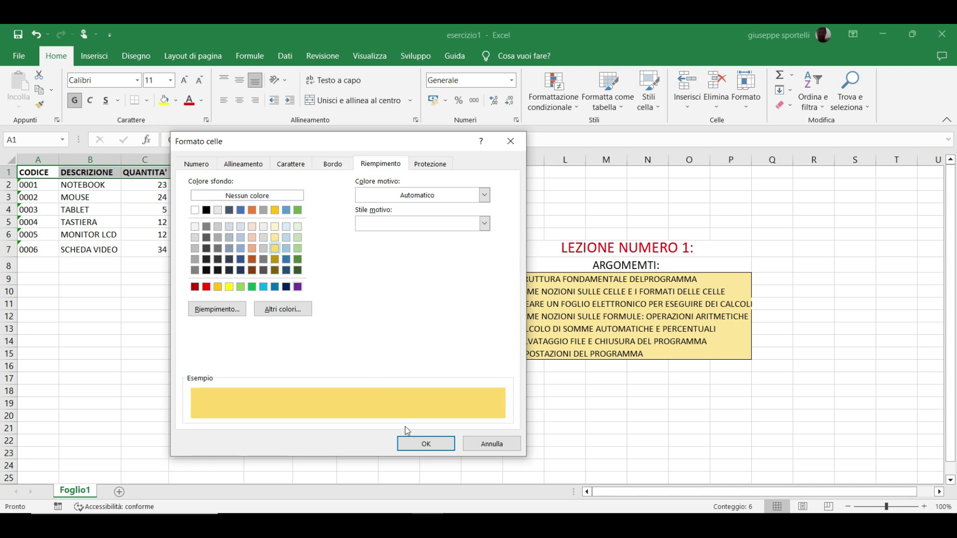
left_click(237, 165)
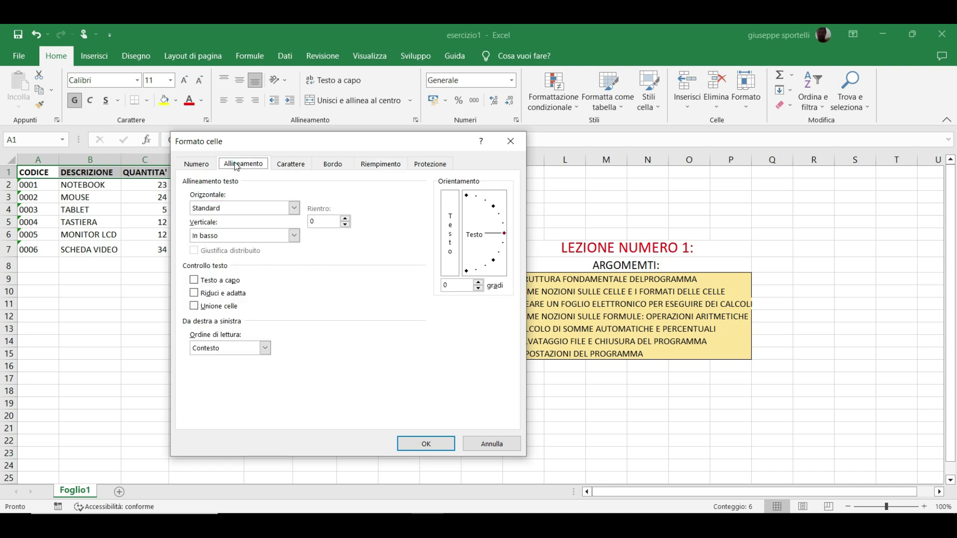
left_click(239, 212)
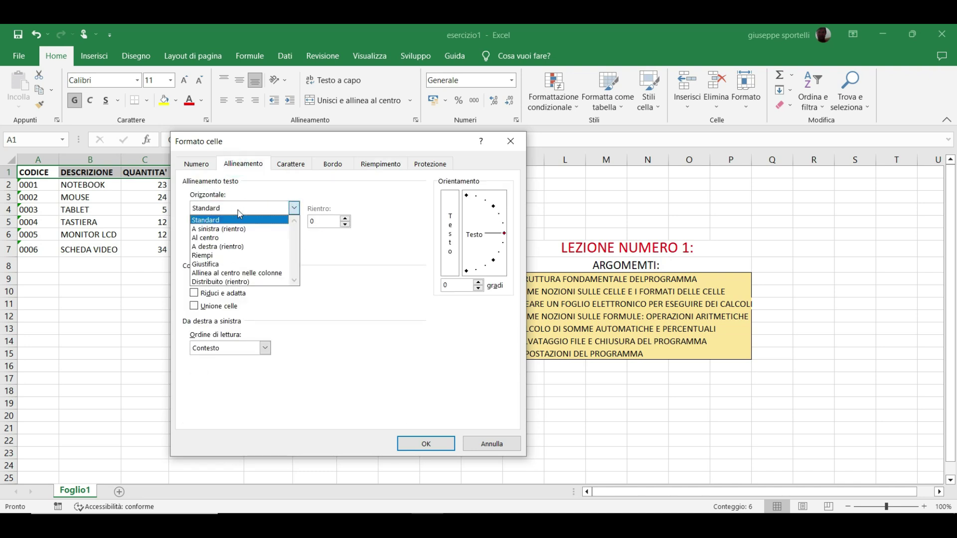
left_click(222, 240)
left_click(311, 287)
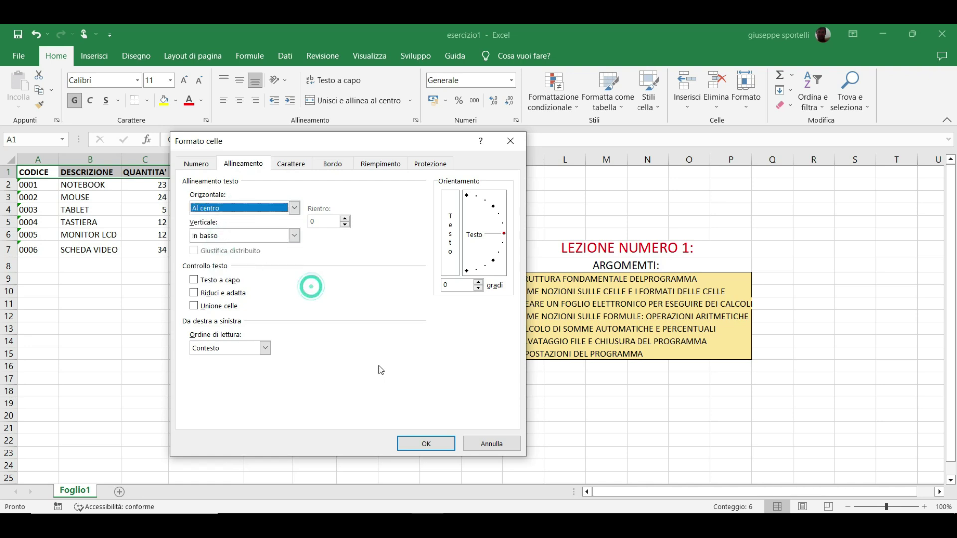
left_click(408, 440)
left_click(261, 291)
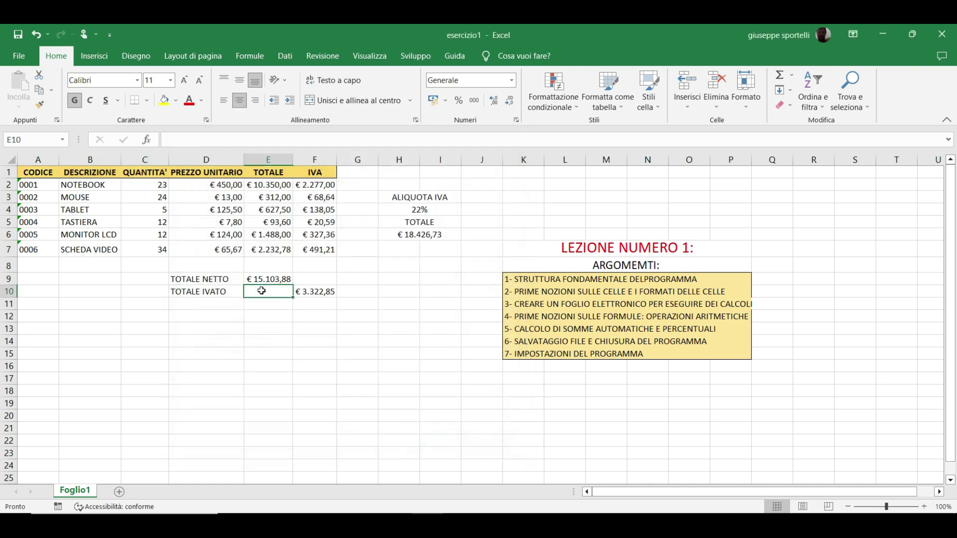
Give product rows A2:F7 outline and inner borders and a yellow fill
mouse_move(34, 184)
left_click_drag(21, 184, 297, 254)
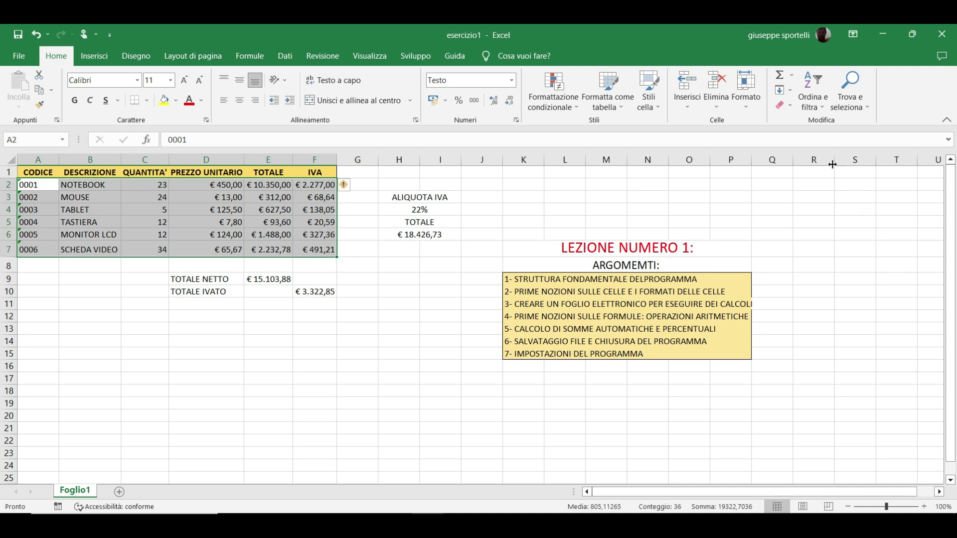
left_click(747, 110)
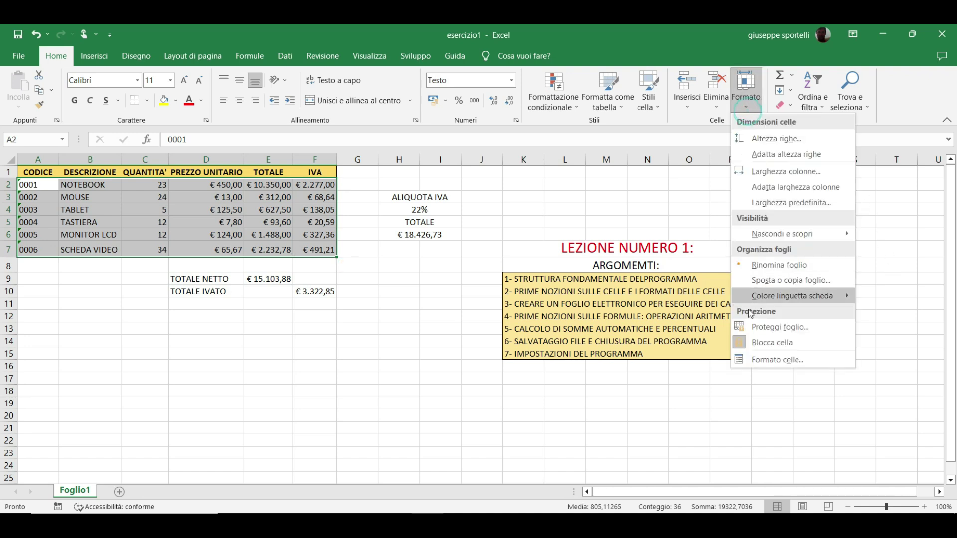
left_click(738, 360)
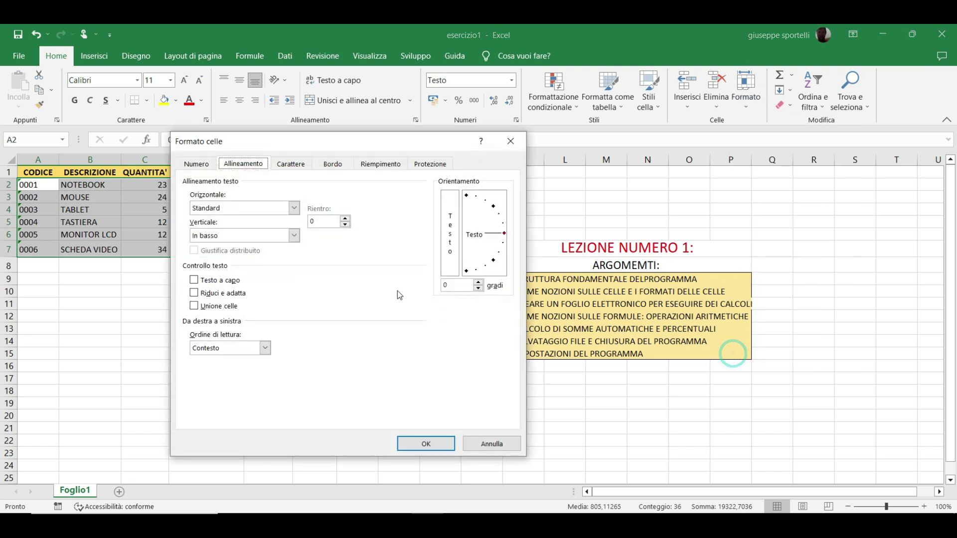
left_click(335, 165)
left_click(377, 207)
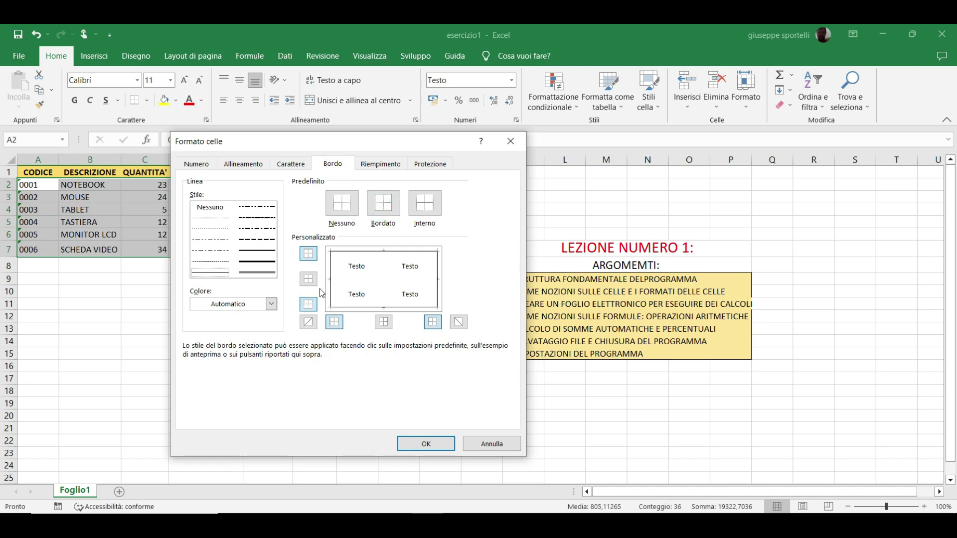
left_click(424, 203)
left_click(374, 164)
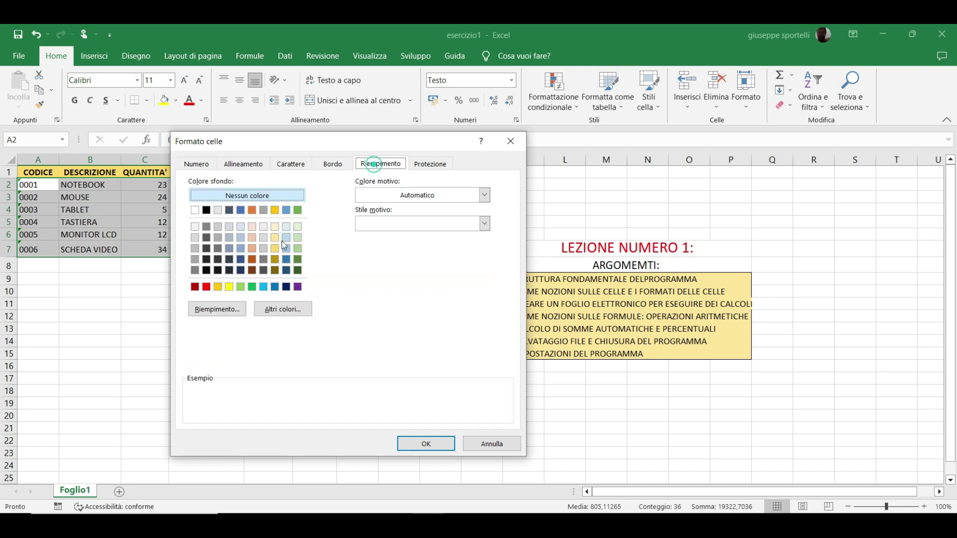
left_click(229, 287)
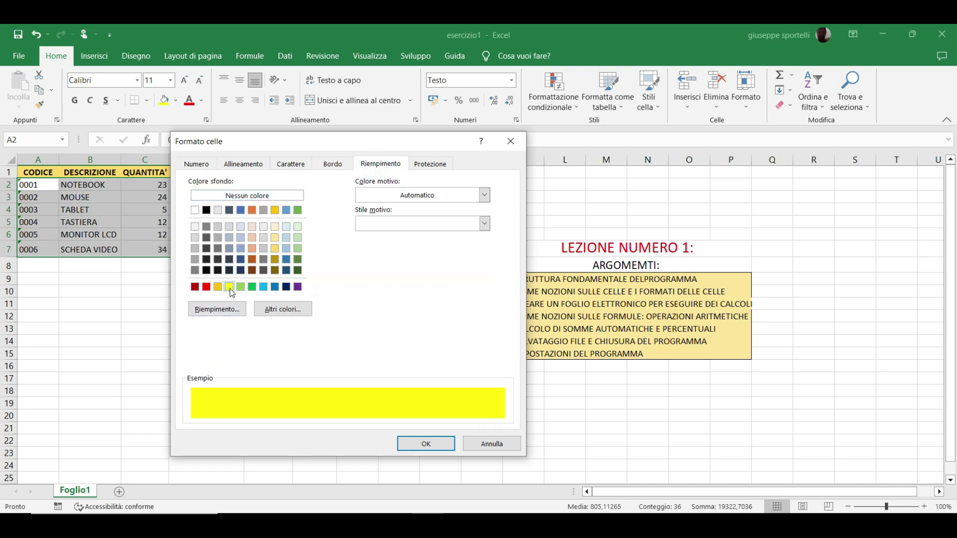
left_click(425, 444)
left_click(184, 307)
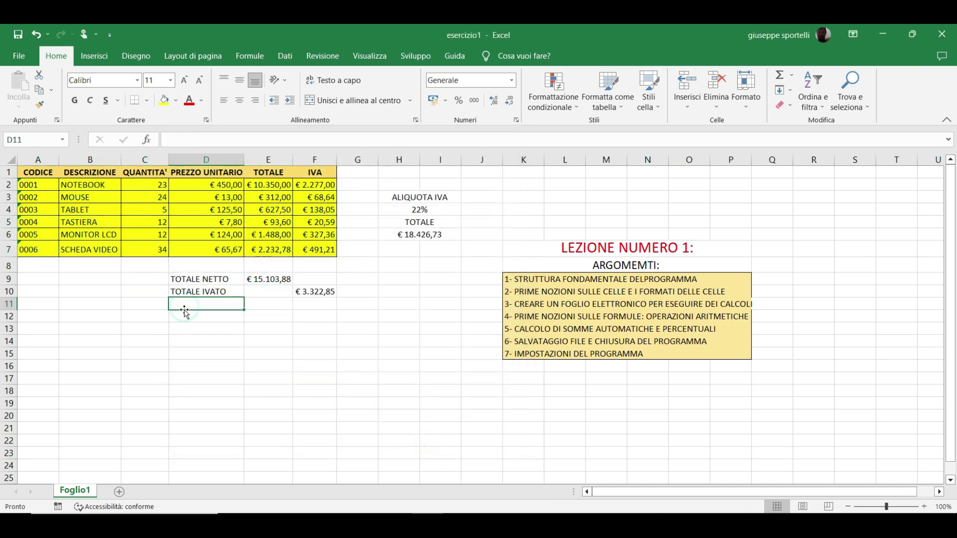
Select the totals block D9:F10 and choose a yellow fill in Formato celle
left_click_drag(182, 279, 296, 295)
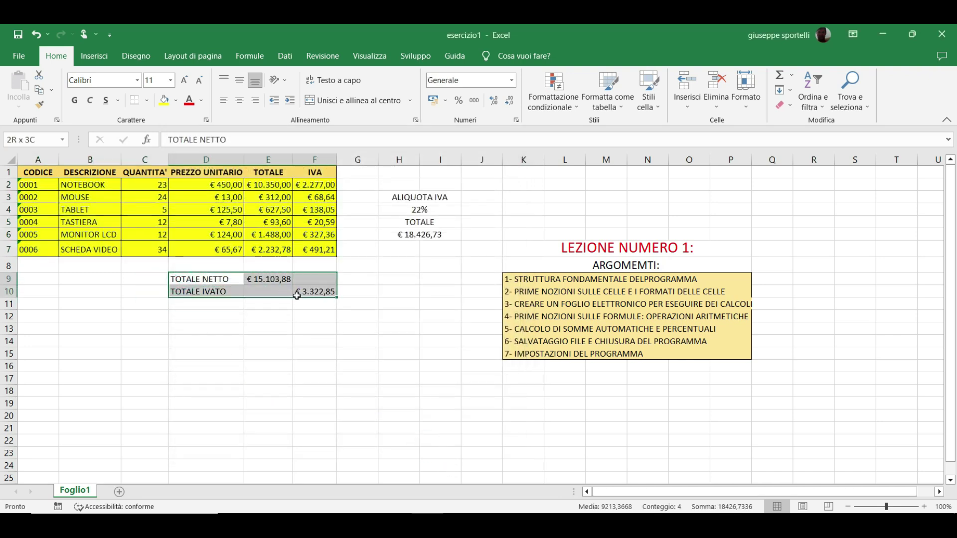
left_click(747, 107)
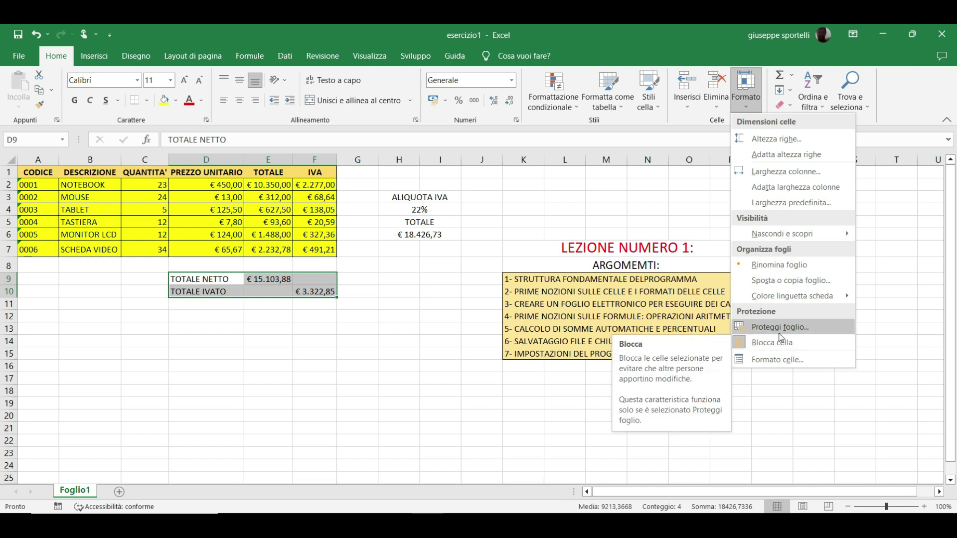
left_click(781, 357)
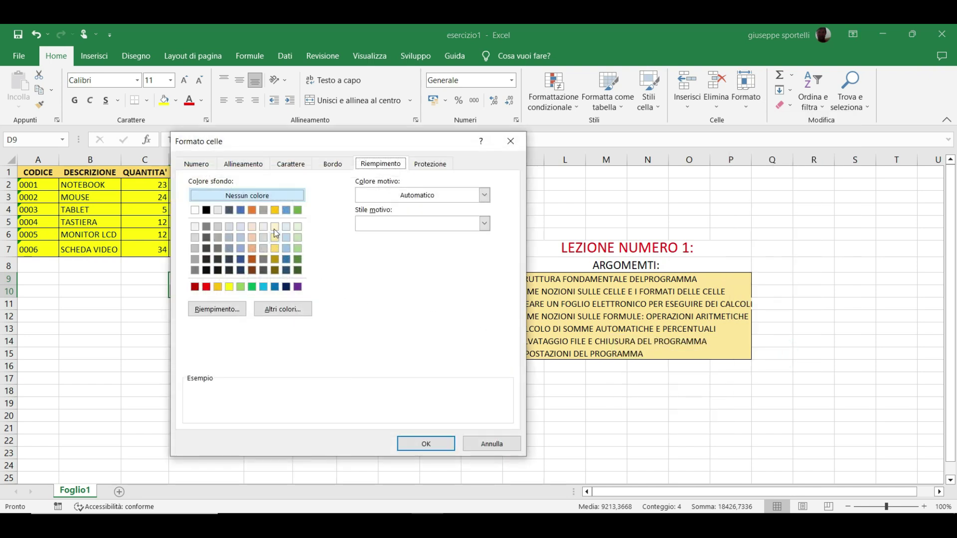
left_click(232, 288)
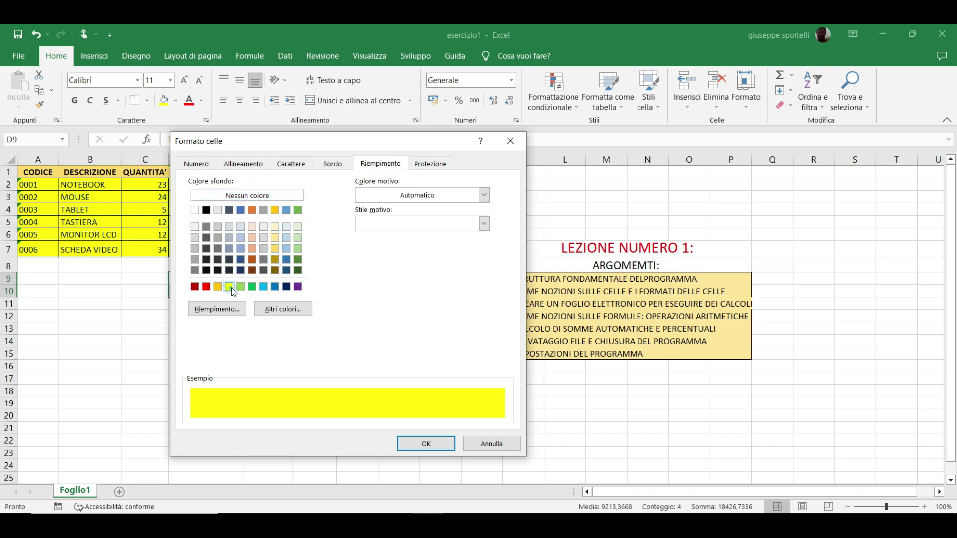
Add outline and inner horizontal and vertical borders to D9:F10
left_click(319, 165)
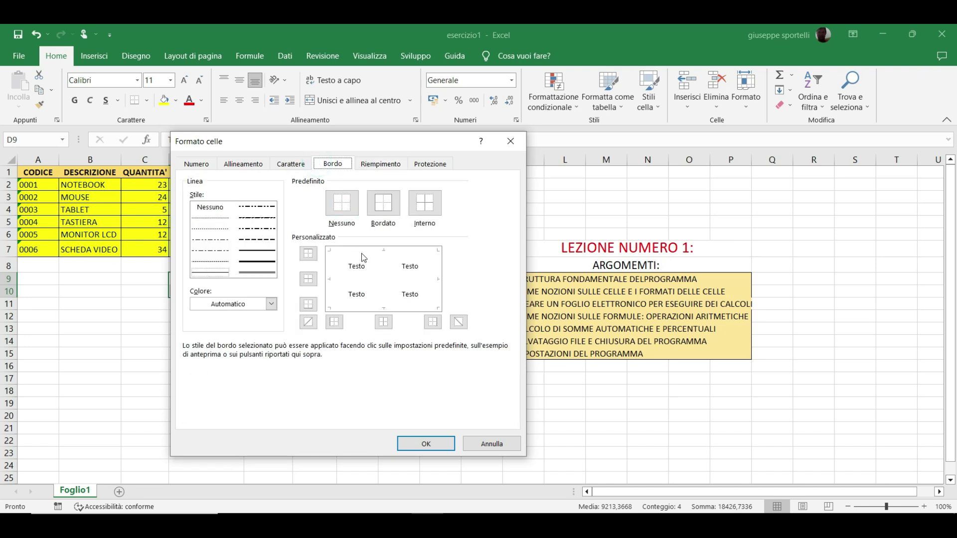
left_click(384, 200)
left_click(398, 281)
left_click(379, 286)
left_click(383, 283)
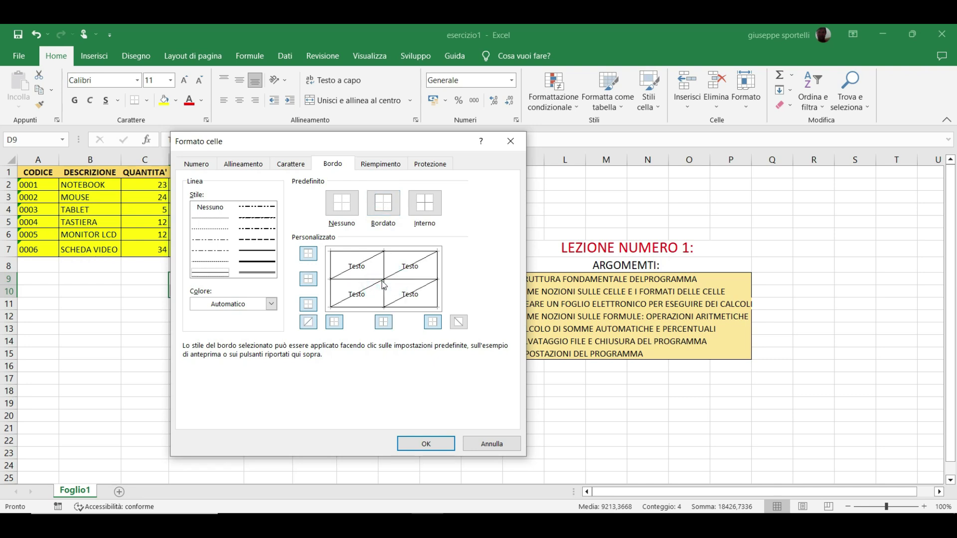
left_click(396, 273)
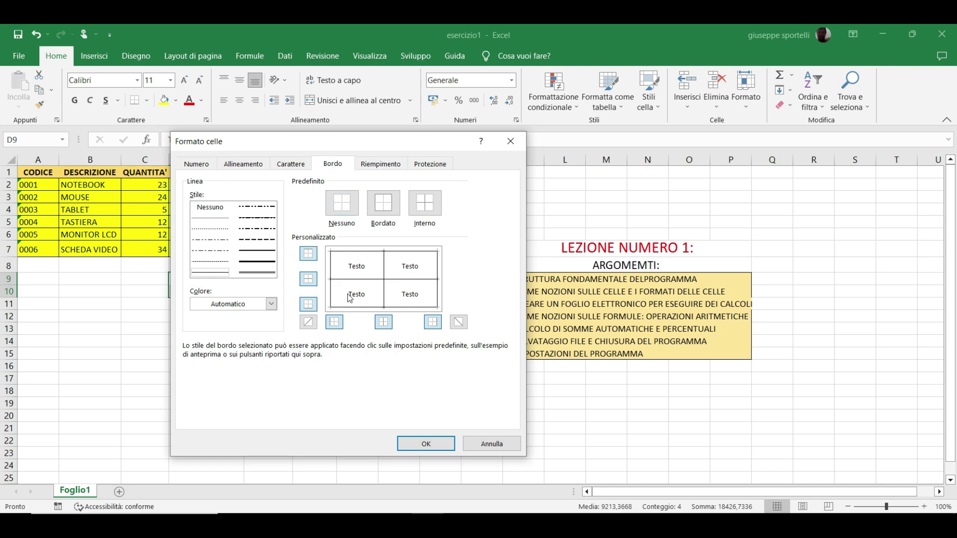
left_click(245, 309)
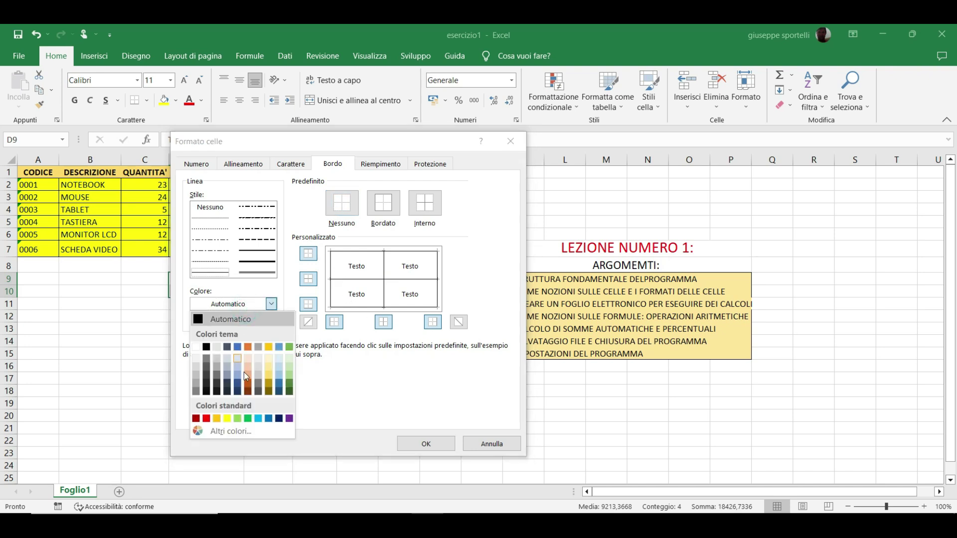
left_click(247, 371)
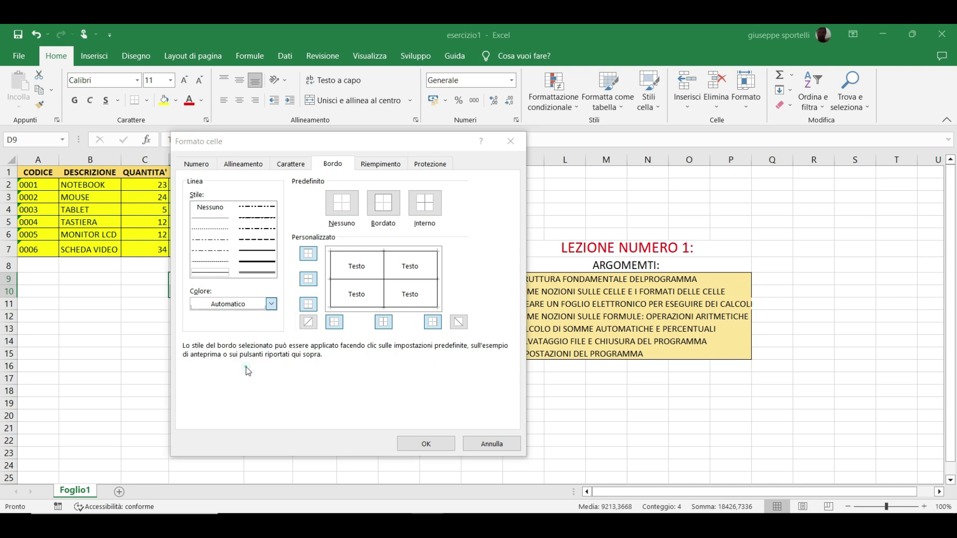
left_click(415, 440)
left_click(351, 389)
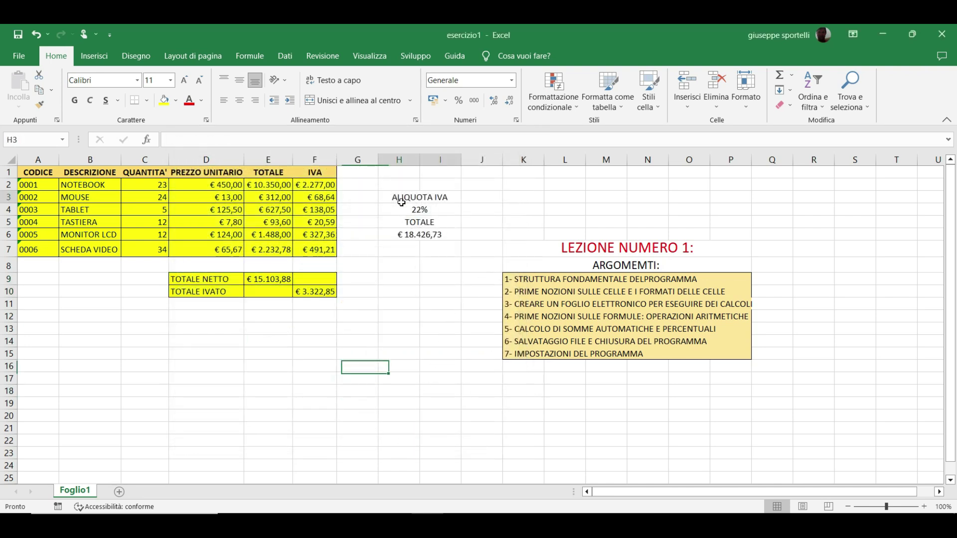
Give H3:I6 an outline border, inner horizontal lines and a light green fill
left_click_drag(393, 196, 436, 239)
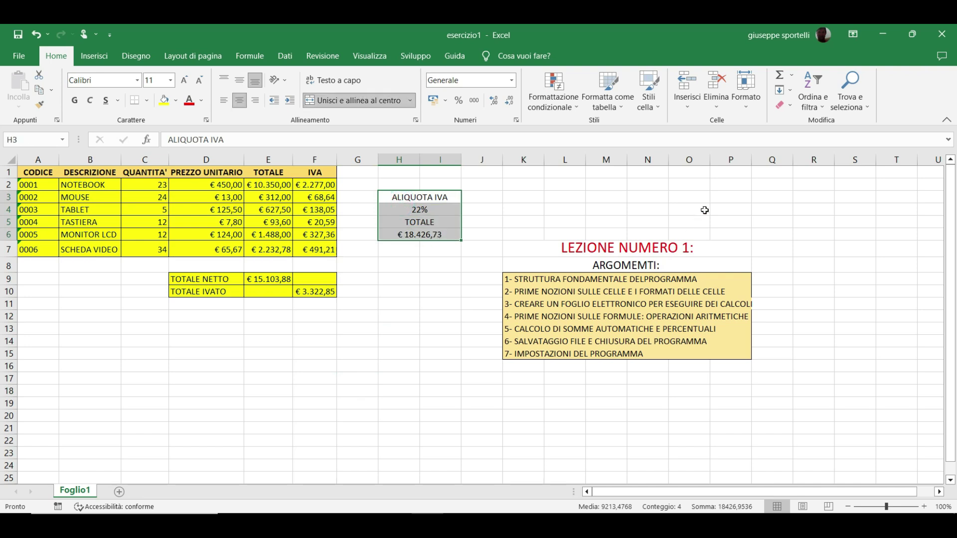
left_click(747, 109)
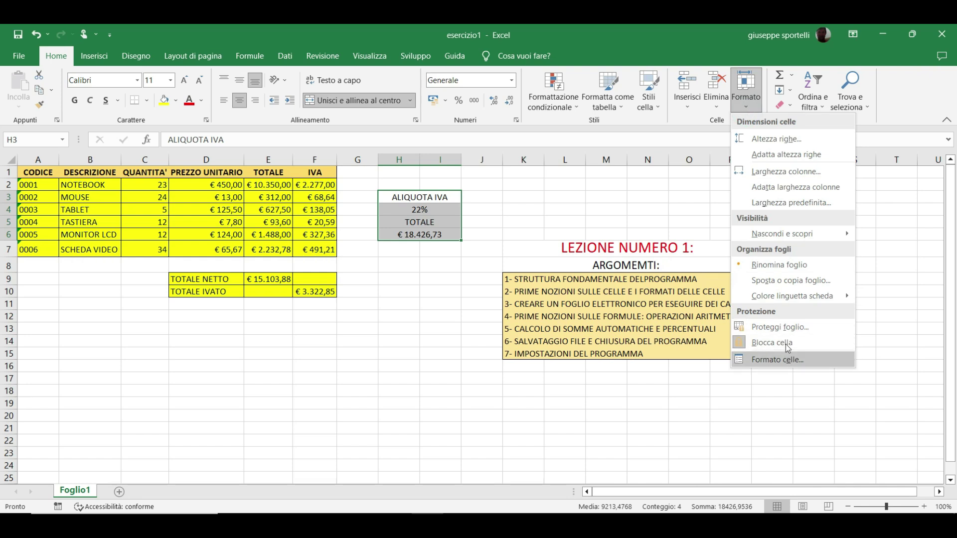
left_click(798, 364)
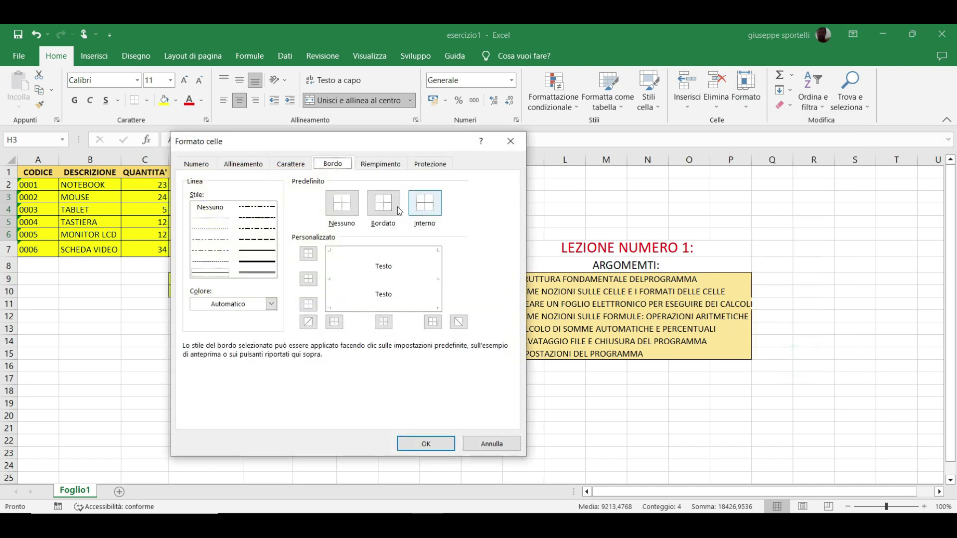
left_click(384, 211)
left_click(389, 278)
left_click(364, 166)
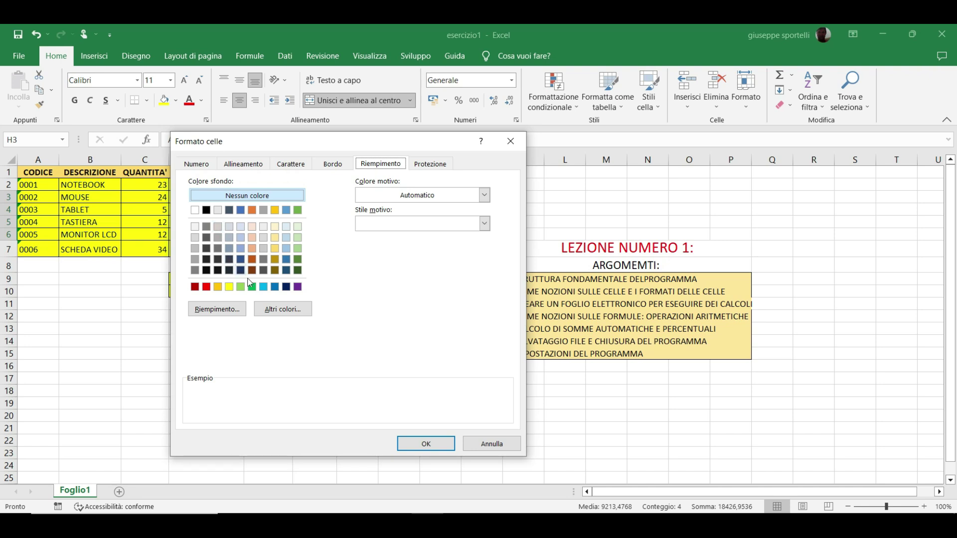
left_click(297, 227)
left_click(427, 443)
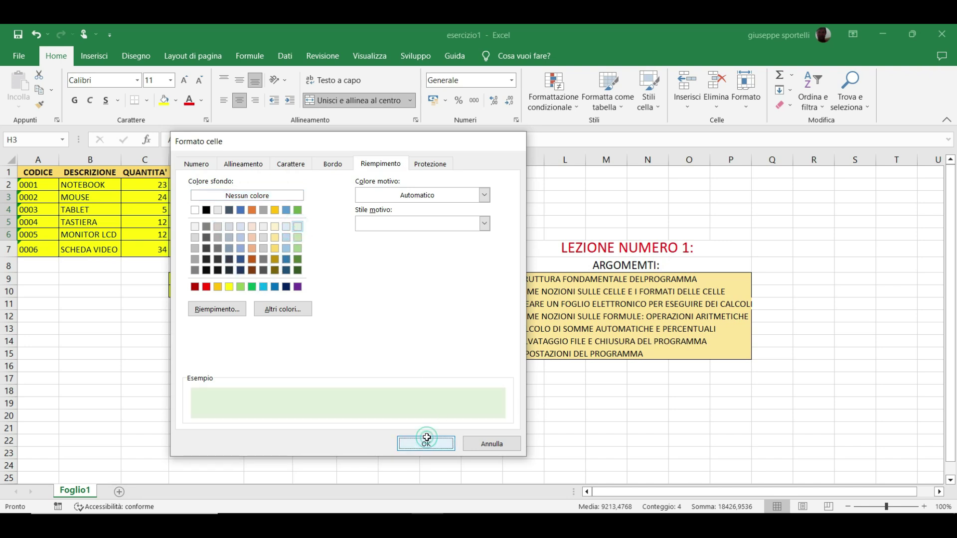
left_click(401, 344)
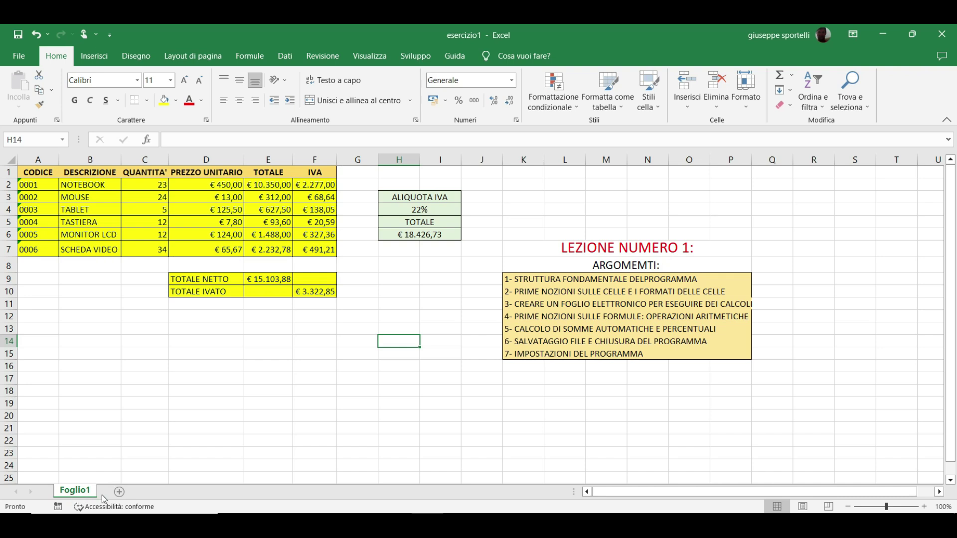
Rename the Foglio1 sheet tab to Elenco_prodotti, then check the IVA formula in cell F2
double_click(74, 491)
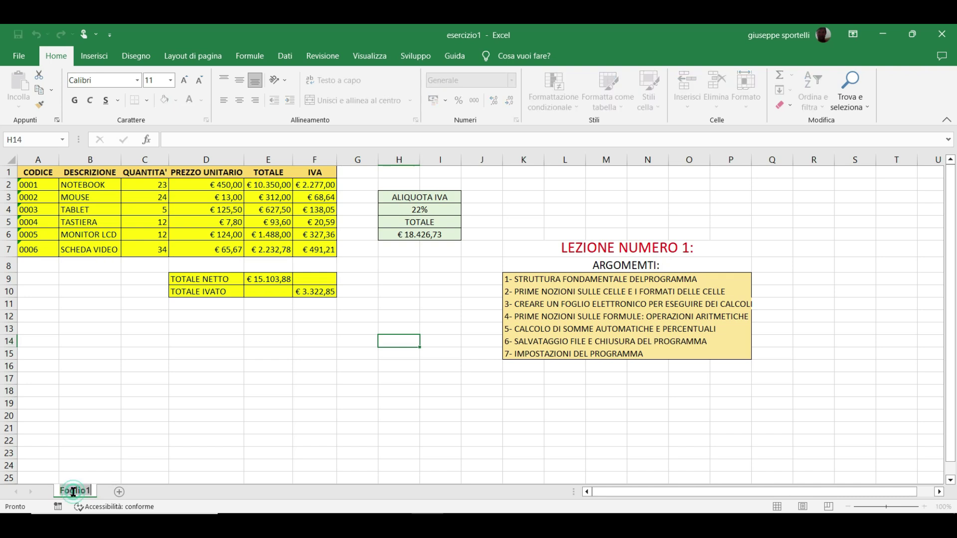
key("BackSpace")
key("BackSpace")
type("enco_prodotti")
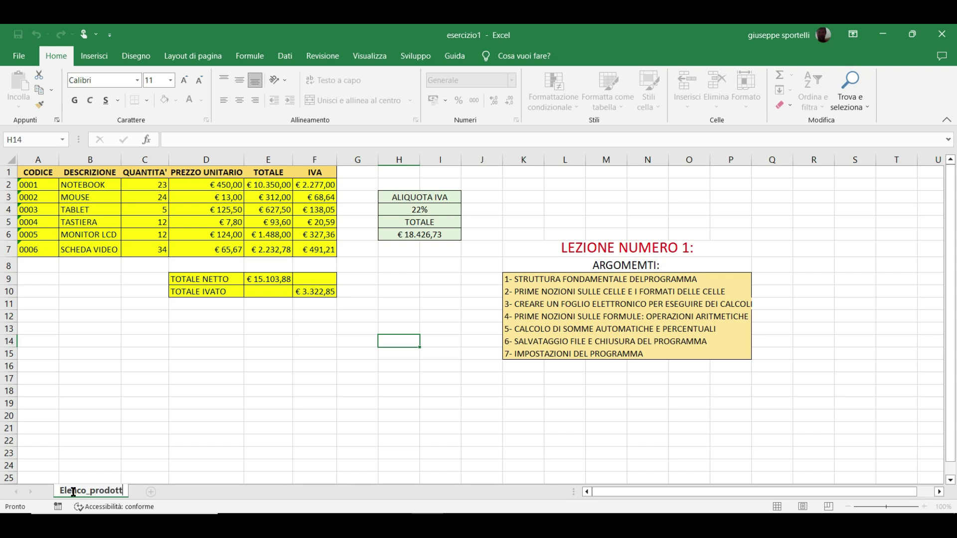
key("Return")
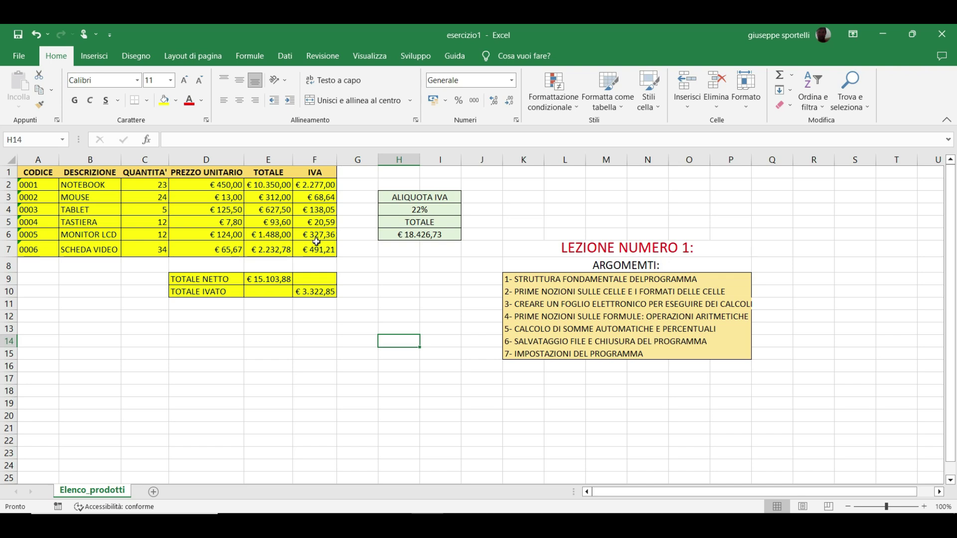
left_click(315, 187)
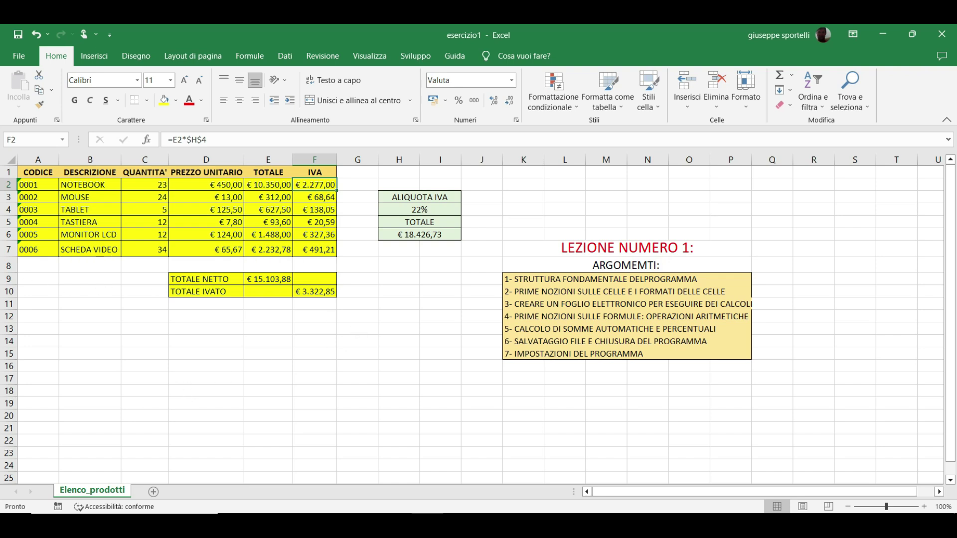
Save a copy named esercizio1v2 in Corso_FoglioElettronico, keeping the Cartella di lavoro di Excel format
left_click(18, 57)
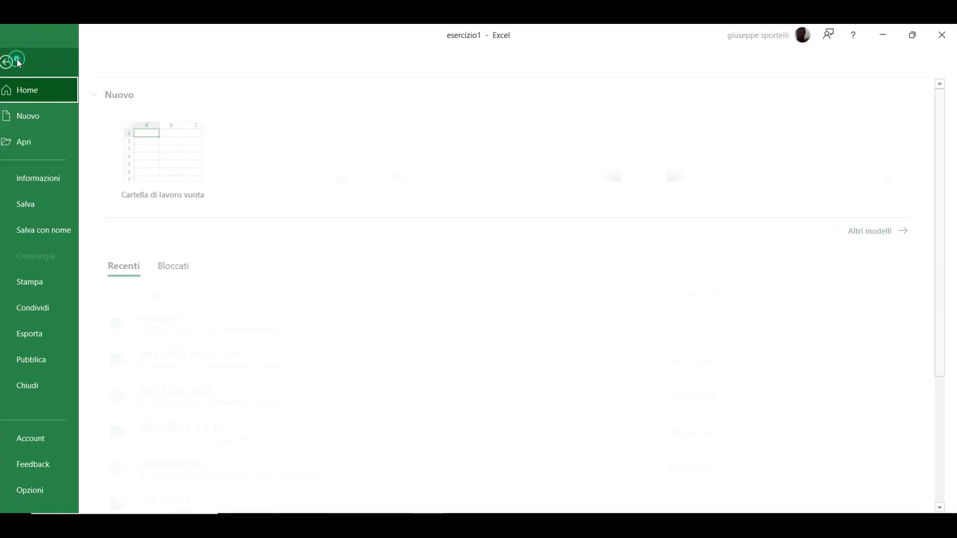
left_click(66, 229)
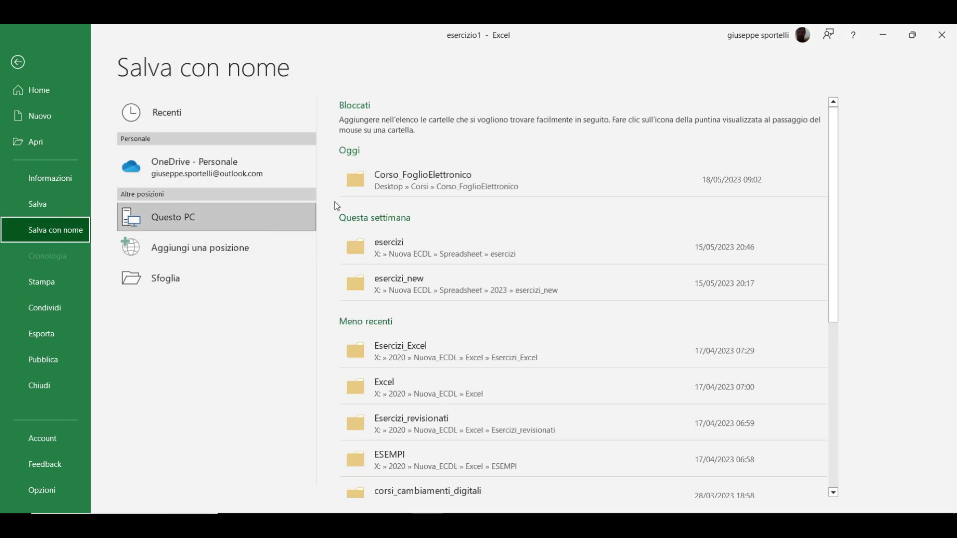
left_click(189, 292)
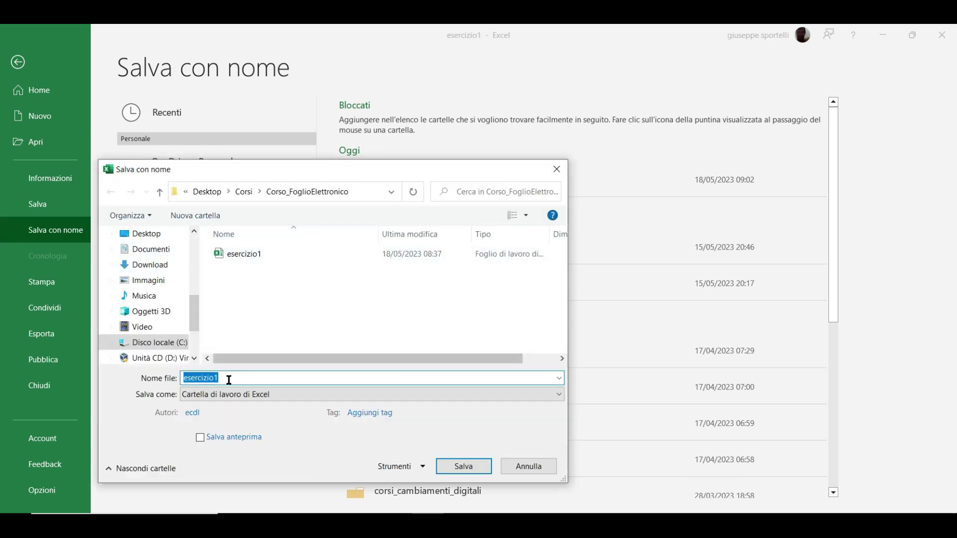
left_click(230, 379)
type("v2")
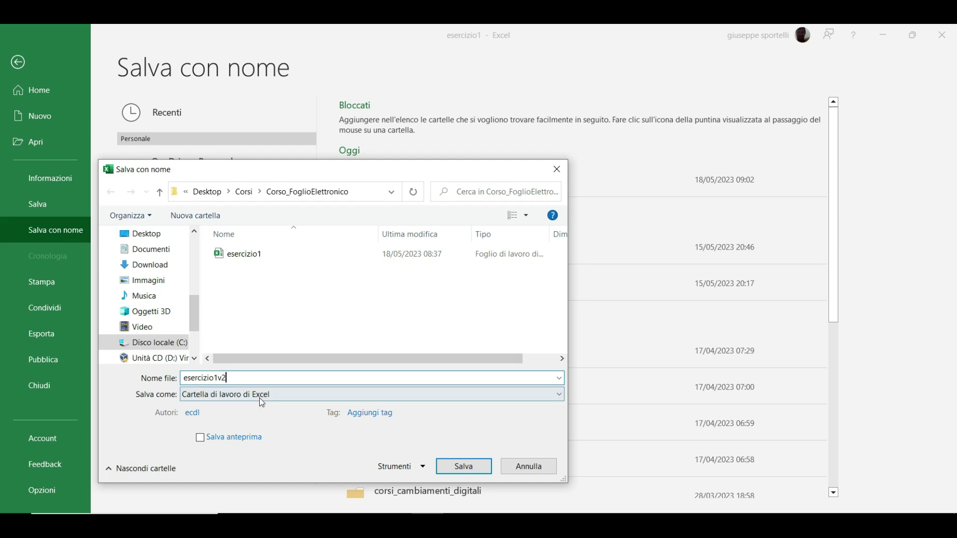
left_click(260, 399)
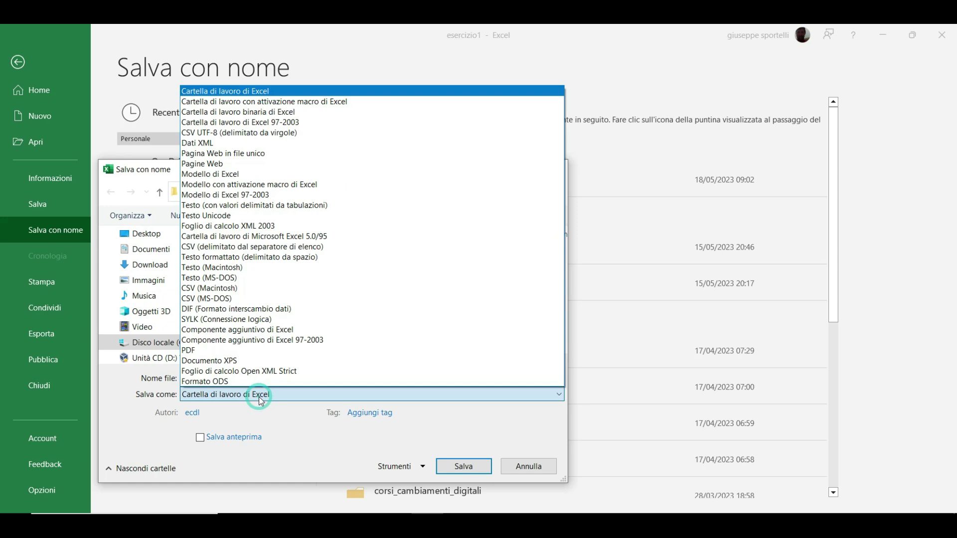
left_click(284, 91)
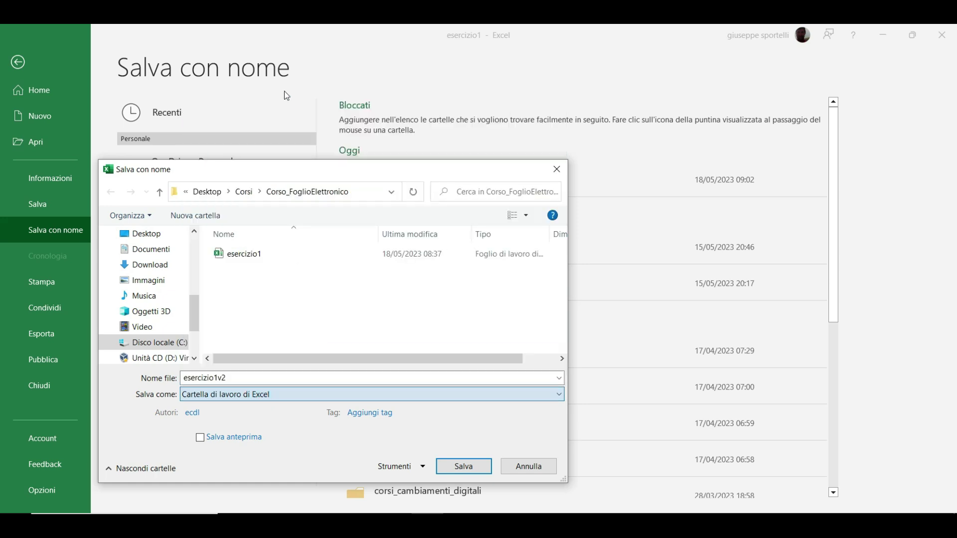
left_click(451, 467)
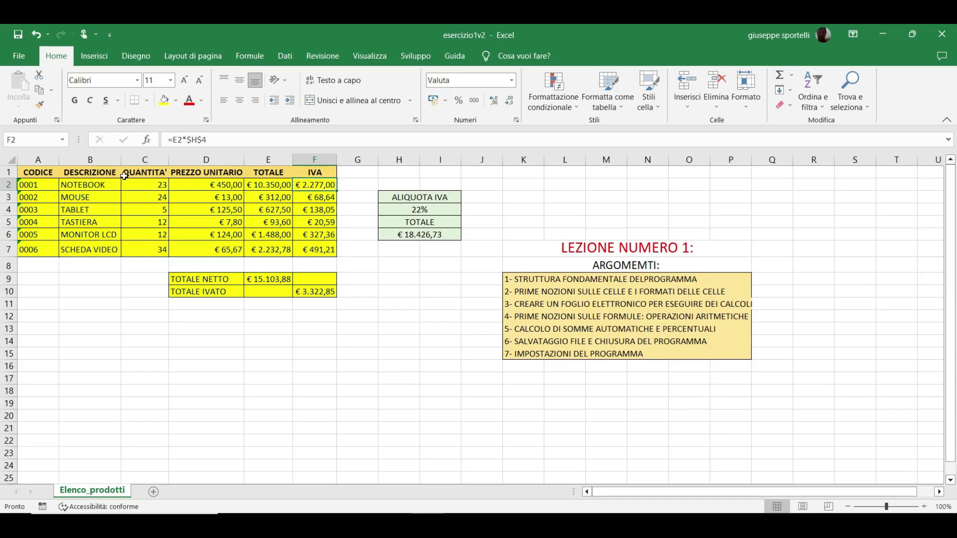
left_click(19, 57)
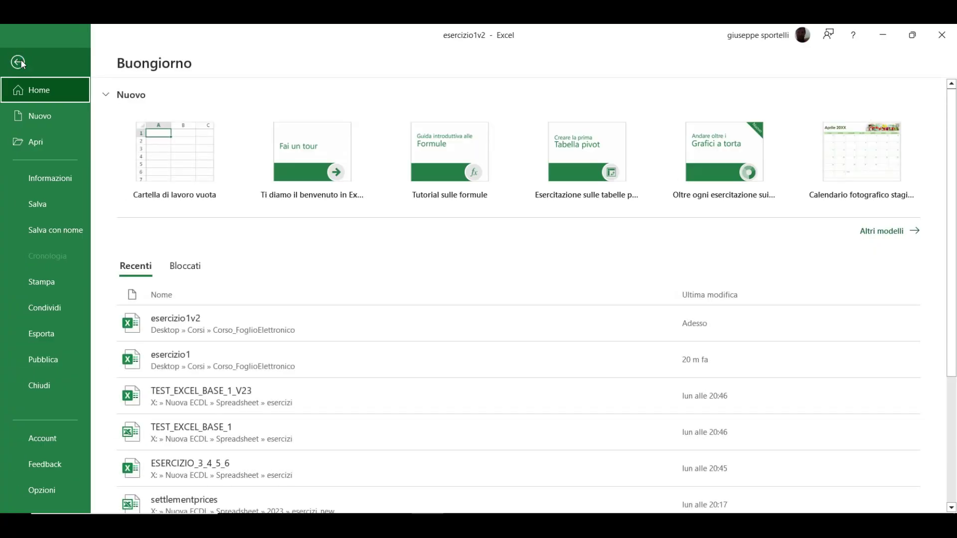
left_click(45, 495)
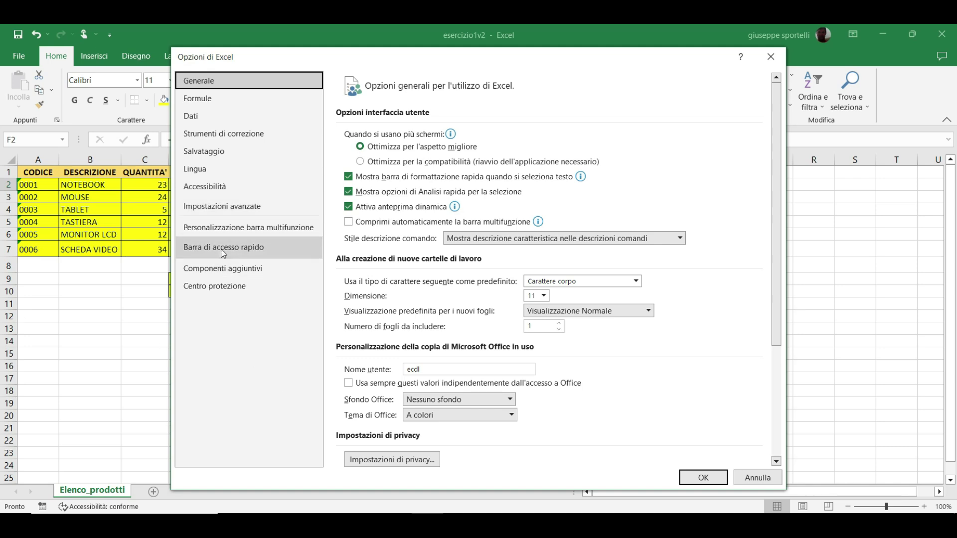
left_click(185, 152)
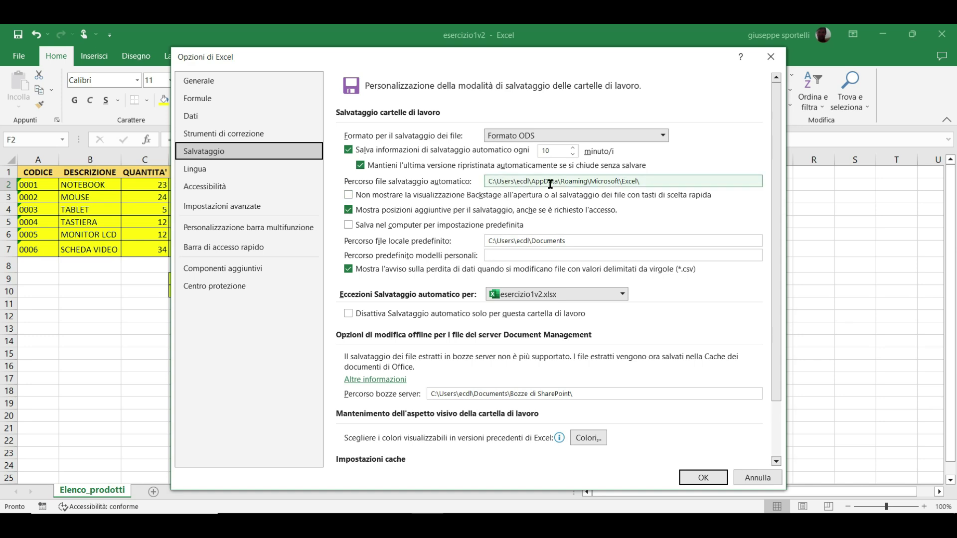
left_click(524, 240)
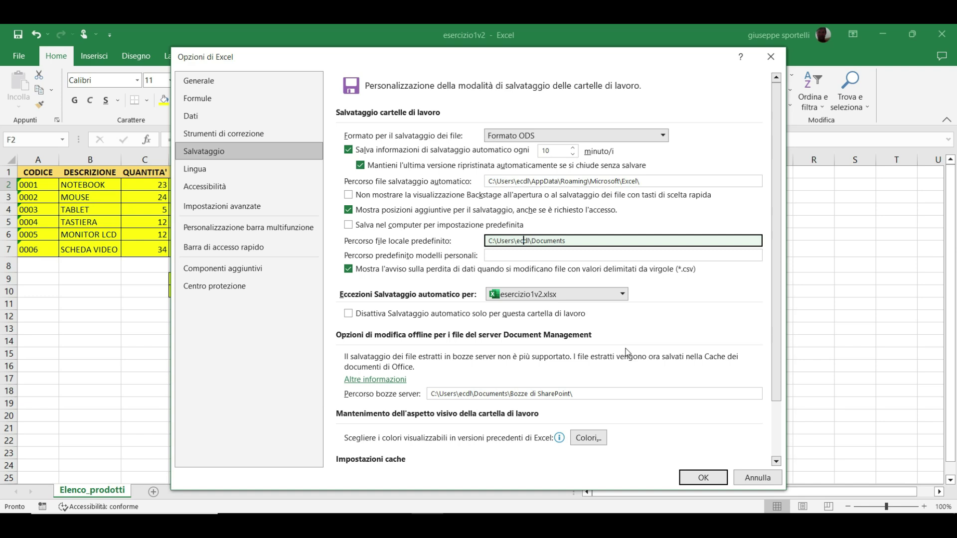
left_click(691, 478)
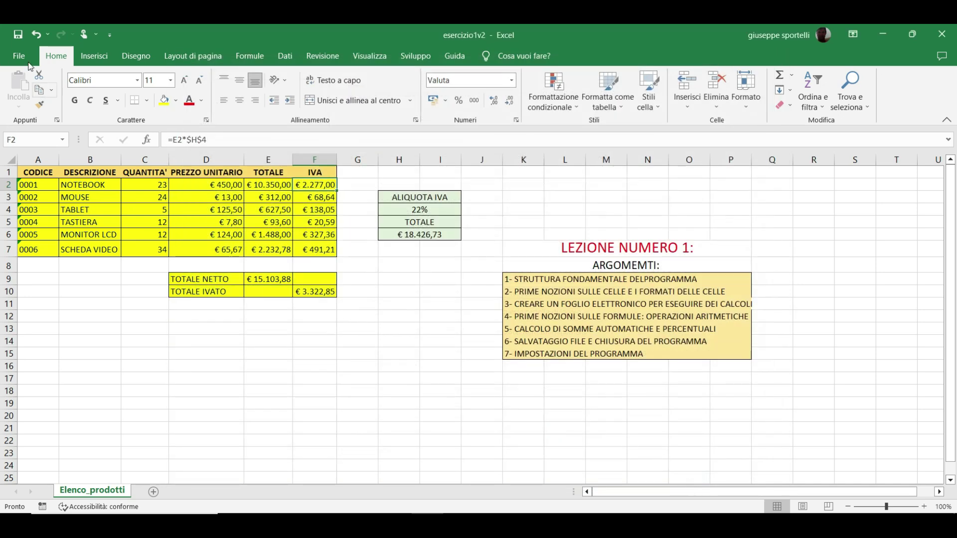
Close the esercizio1v2 workbook, then reopen it from the Recenti list
left_click(20, 57)
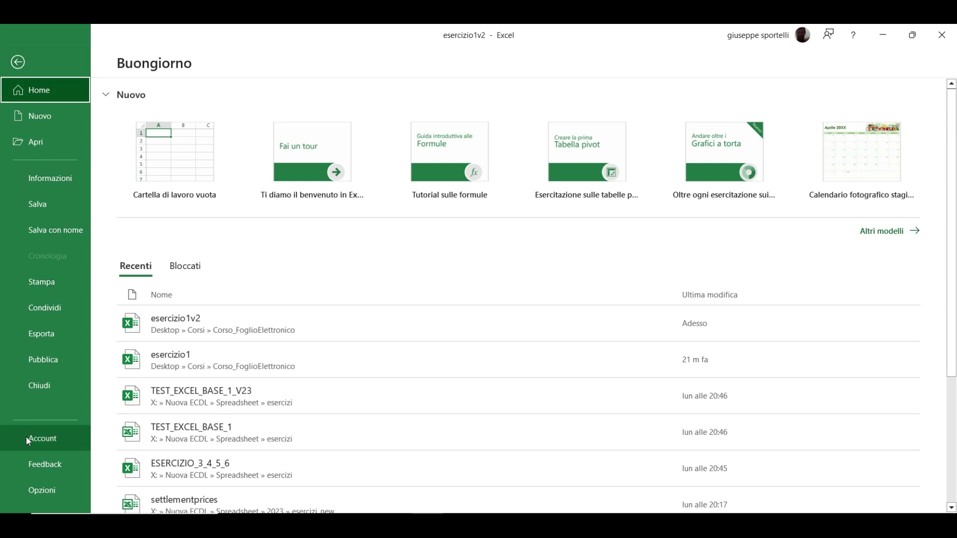
left_click(43, 385)
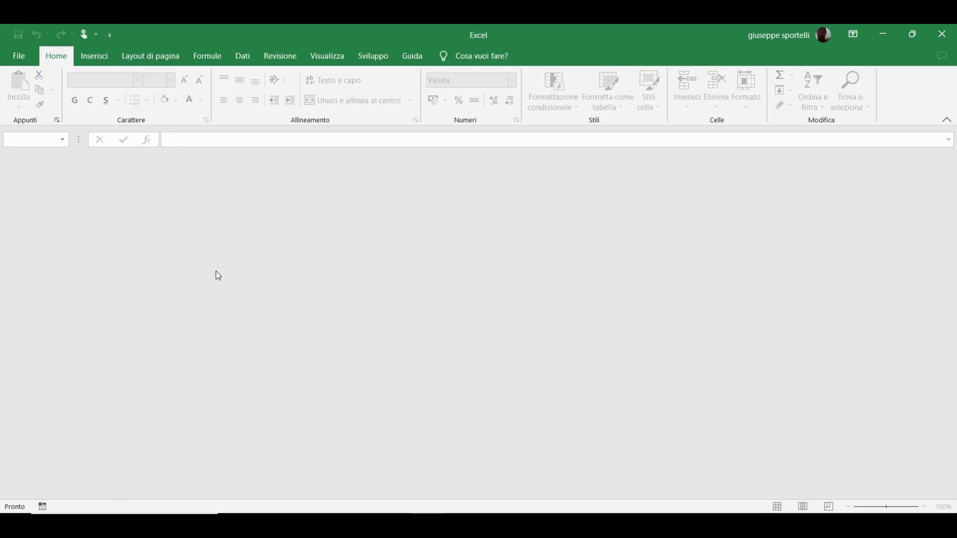
left_click(19, 58)
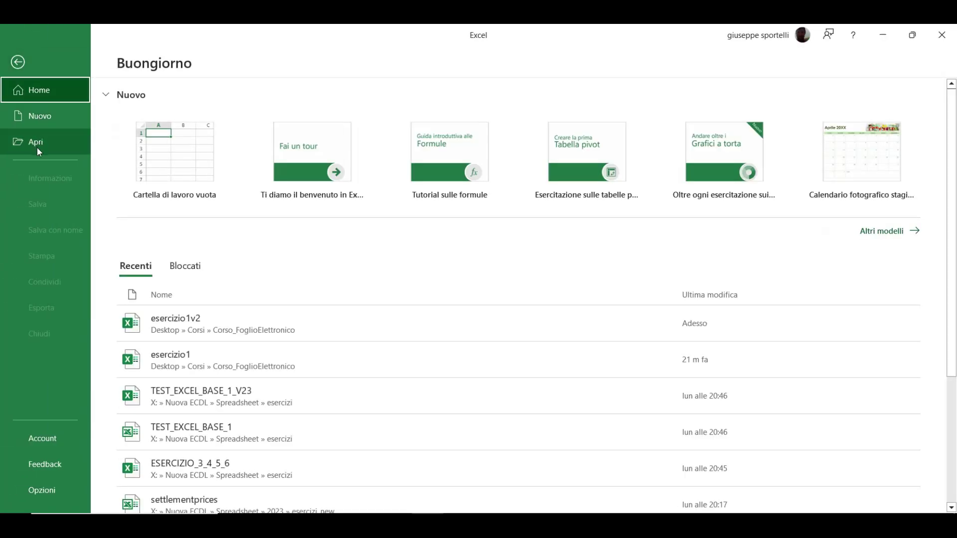
left_click(209, 343)
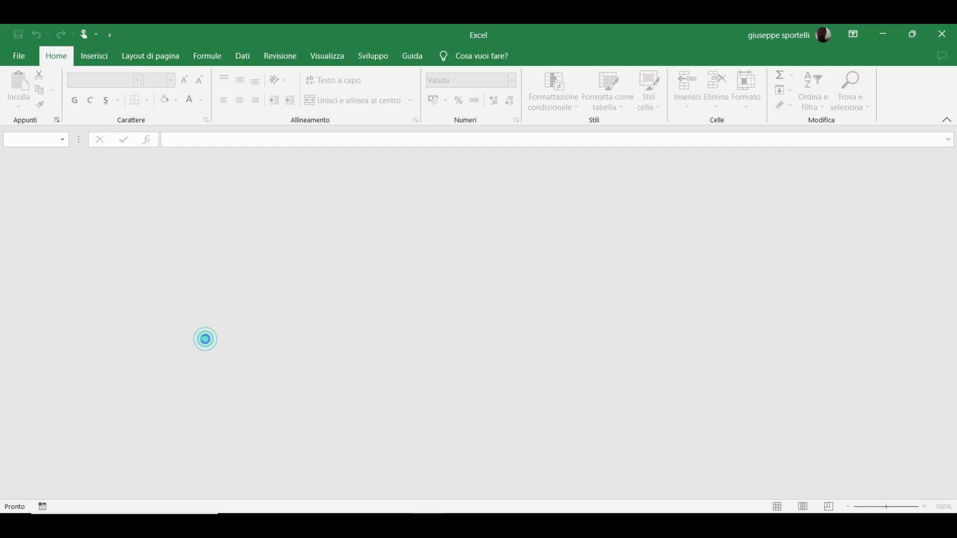